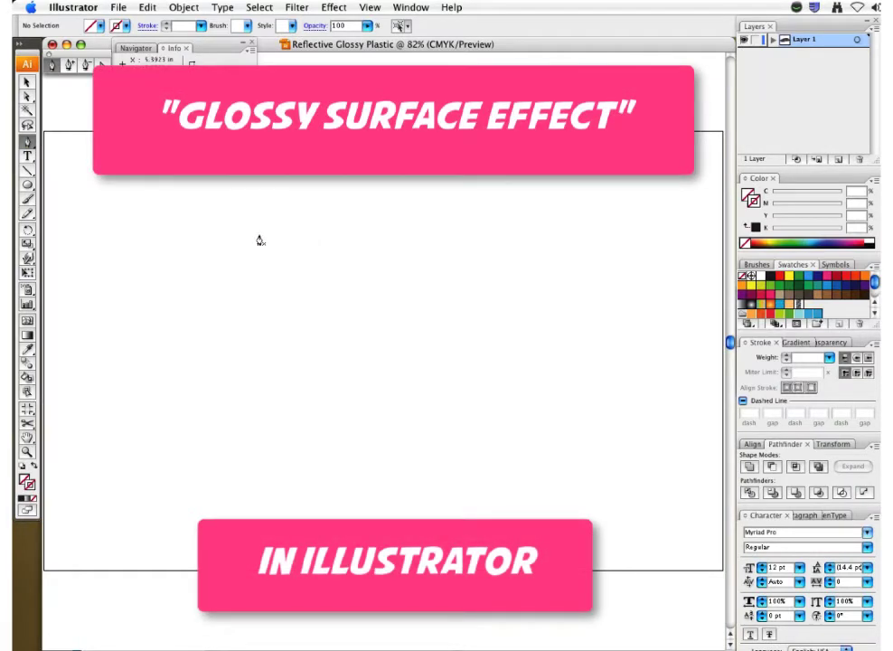
# Draw a closed, smooth bean-shaped path arching across the artboard with the Pen tool, then deselect it
pyautogui.moveTo(233, 235); pyautogui.dragTo(168, 253)
pyautogui.moveTo(140, 345); pyautogui.dragTo(193, 381)
pyautogui.moveTo(284, 351); pyautogui.dragTo(337, 331)
pyautogui.moveTo(453, 360); pyautogui.dragTo(536, 408)
pyautogui.moveTo(606, 354); pyautogui.dragTo(598, 271)
pyautogui.moveTo(234, 237); pyautogui.dragTo(55, 319)
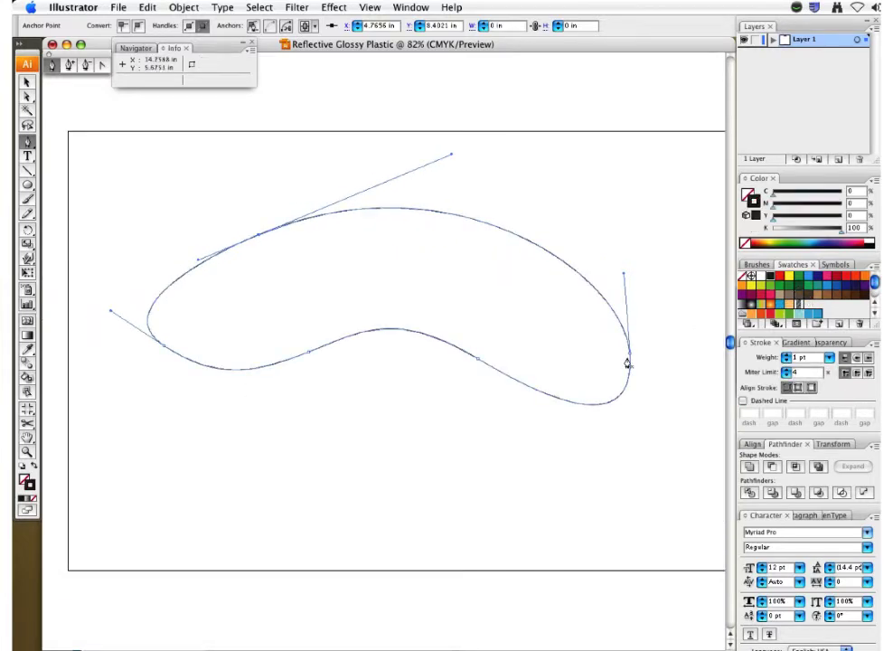
pyautogui.keyDown('super'); pyautogui.click(295, 461); pyautogui.keyUp('super')
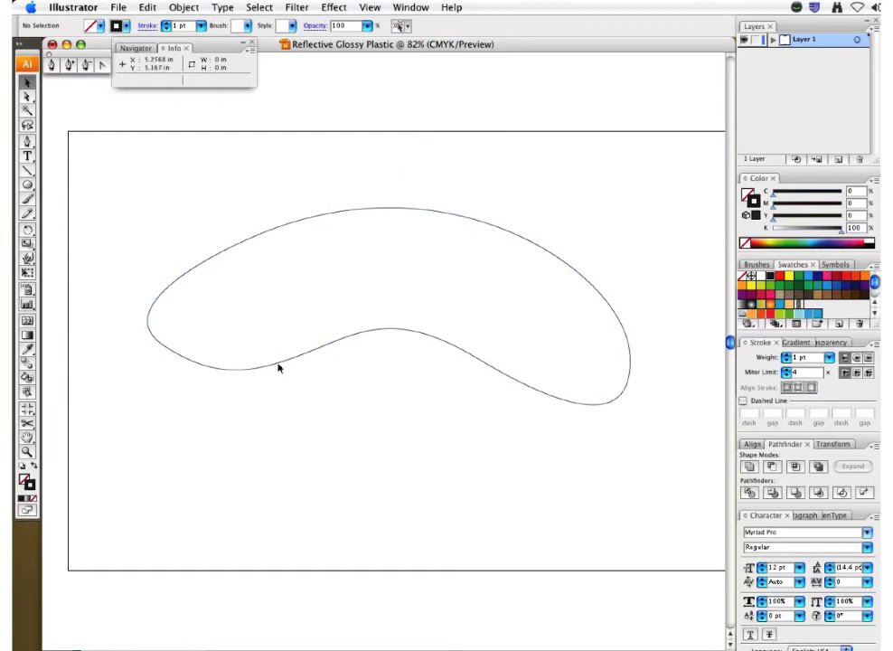
pyautogui.hscroll(2, 279, 363)
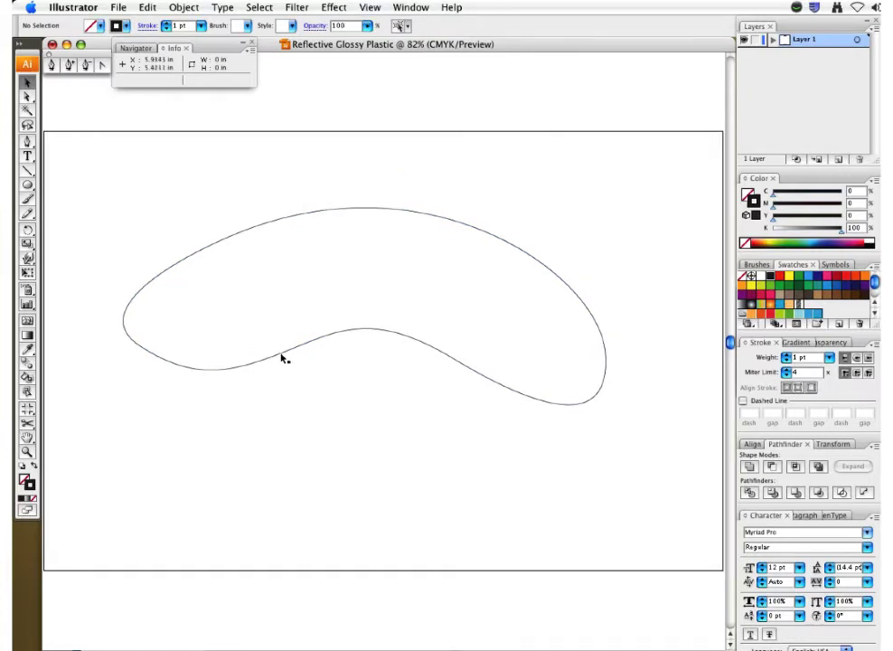
# Enlarge the bean outline to about 13.45 by 5.49 in and fit it within the artboard
pyautogui.click(282, 357)
pyautogui.moveTo(606, 207); pyautogui.dragTo(635, 195)
pyautogui.moveTo(425, 348); pyautogui.dragTo(435, 358)
pyautogui.click(351, 433)
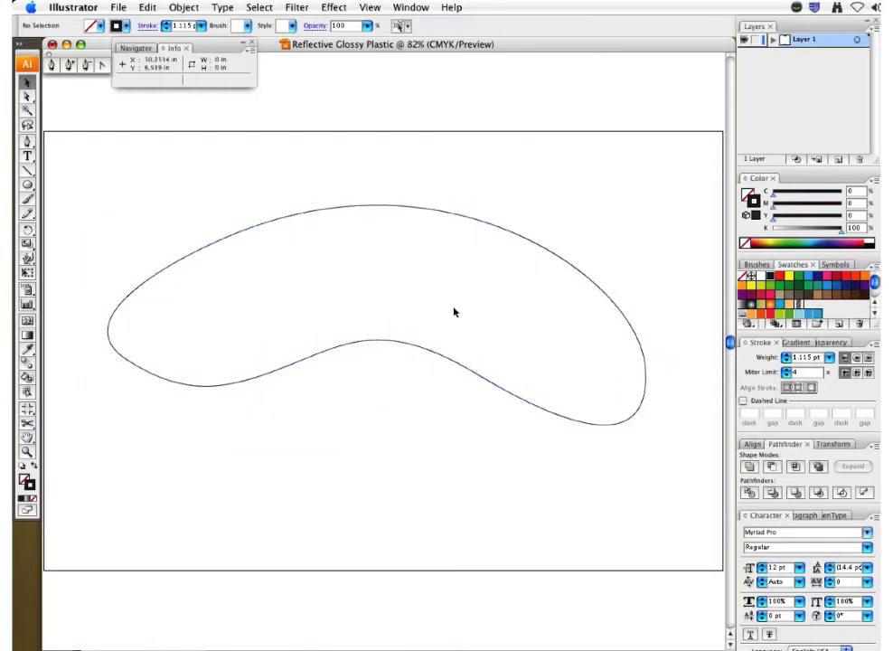
# Duplicate the bean outline slightly above the original and fill the copy with the carbon-fibre weave pattern swatch
pyautogui.click(427, 351)
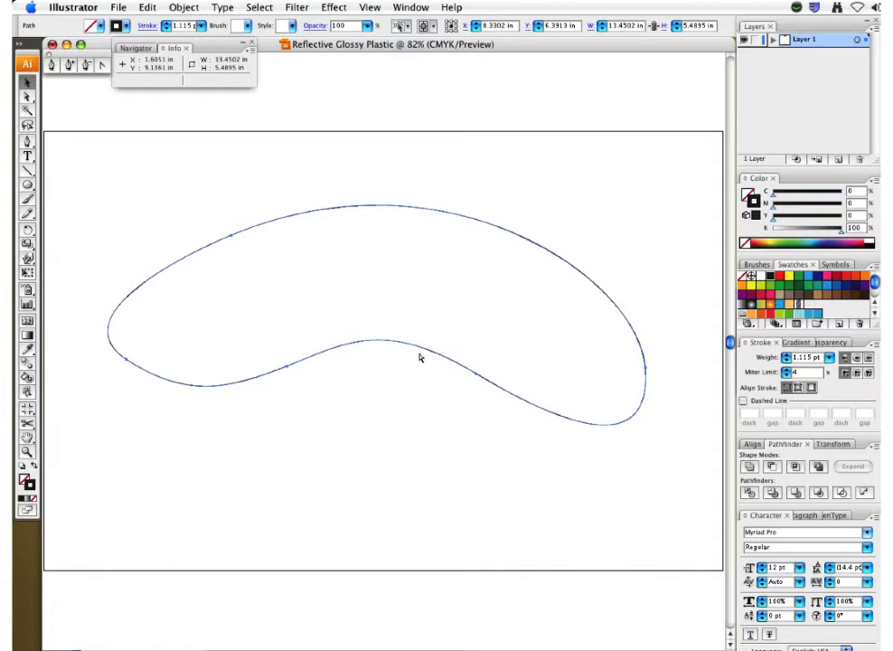
pyautogui.press('v')
pyautogui.keyDown('alt'); pyautogui.moveTo(433, 354); pyautogui.dragTo(436, 328); pyautogui.keyUp('alt')
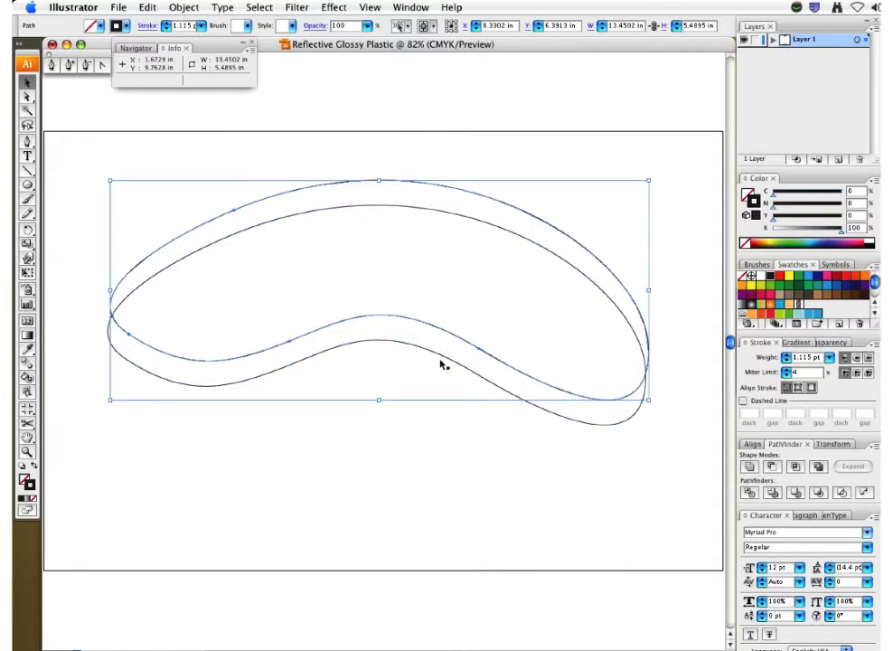
pyautogui.click(798, 306)
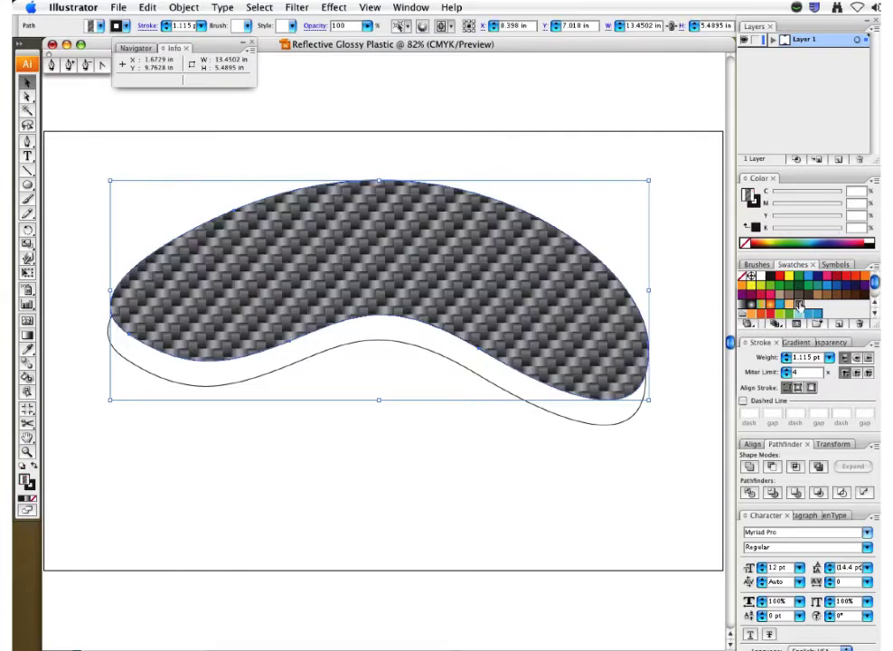
# Send the patterned copy to the back and align it exactly beneath the unfilled outline
pyautogui.click(194, 9)
pyautogui.moveTo(206, 36)
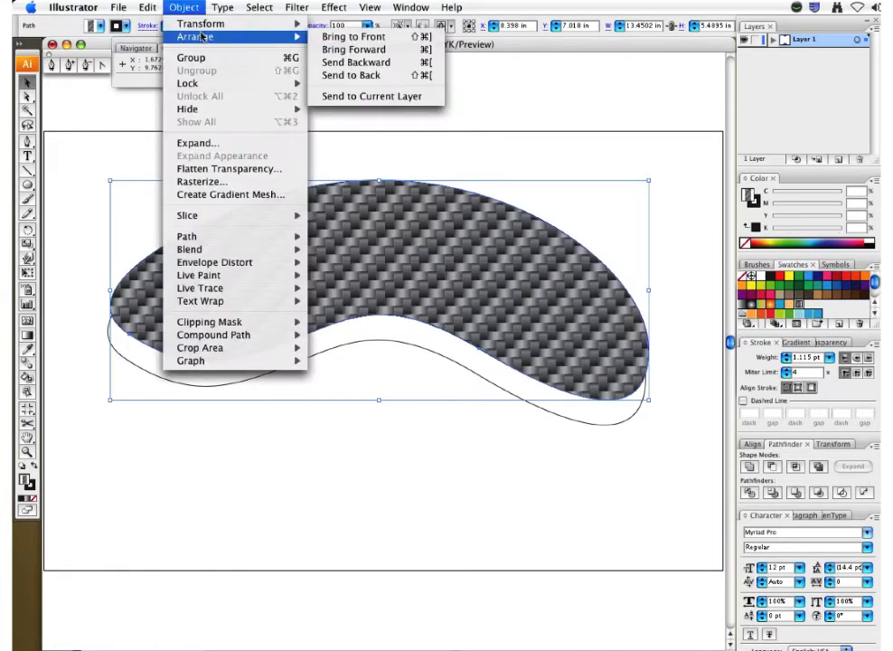
pyautogui.click(363, 76)
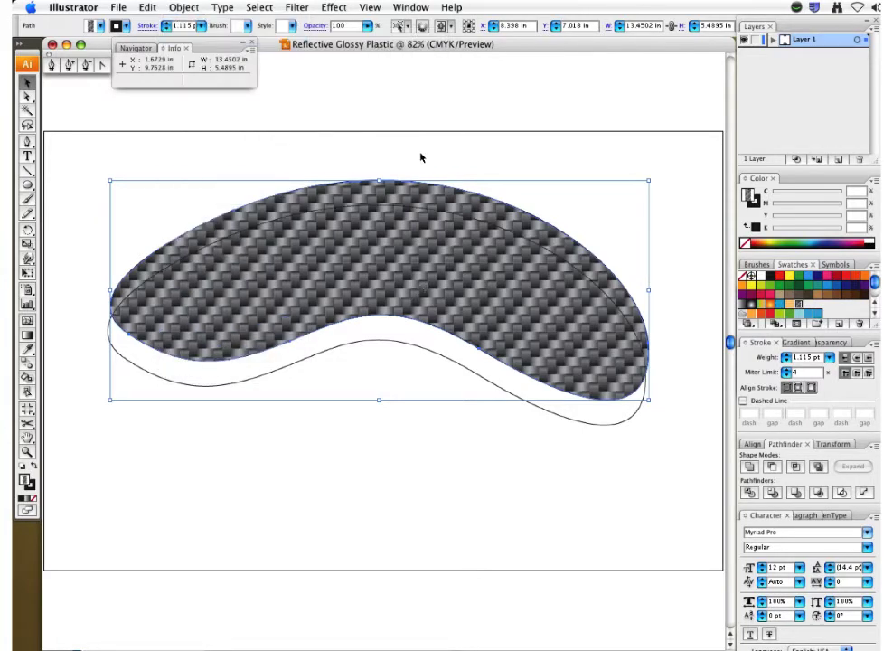
pyautogui.click(286, 414)
pyautogui.click(290, 348)
pyautogui.moveTo(291, 344); pyautogui.dragTo(289, 370)
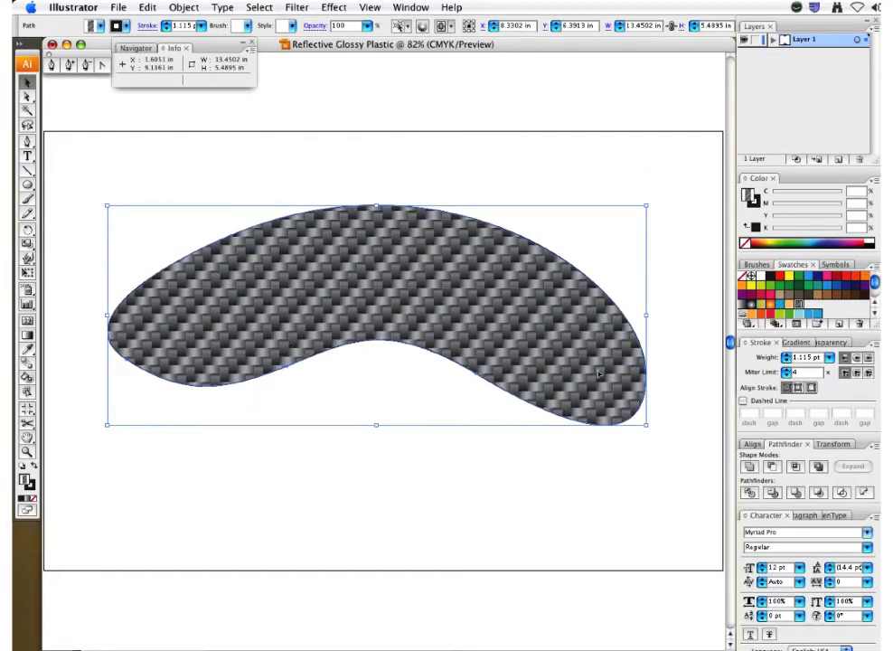
pyautogui.click(422, 438)
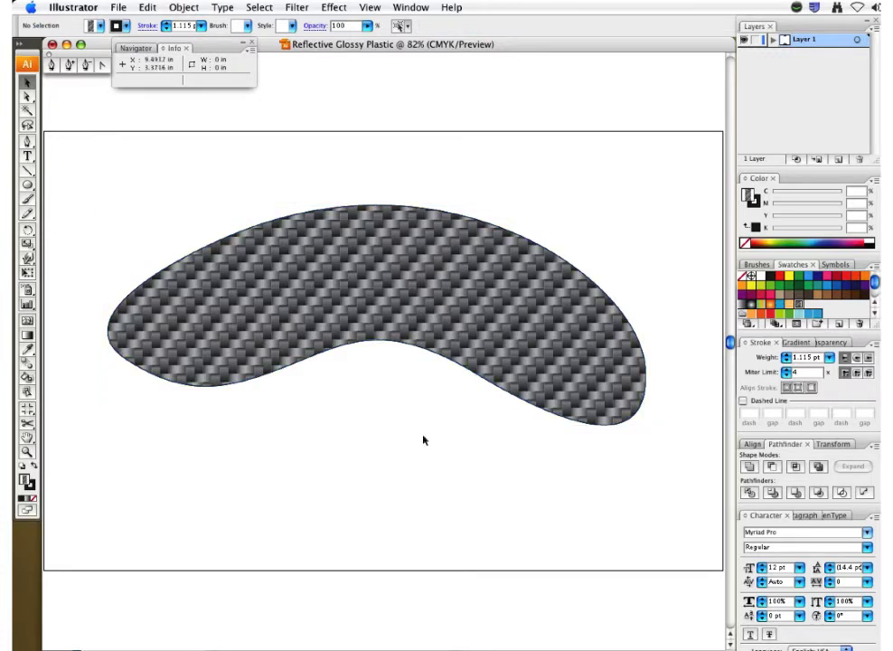
# Fill the front bean outline with black, keeping it aligned over the patterned shape
pyautogui.click(487, 383)
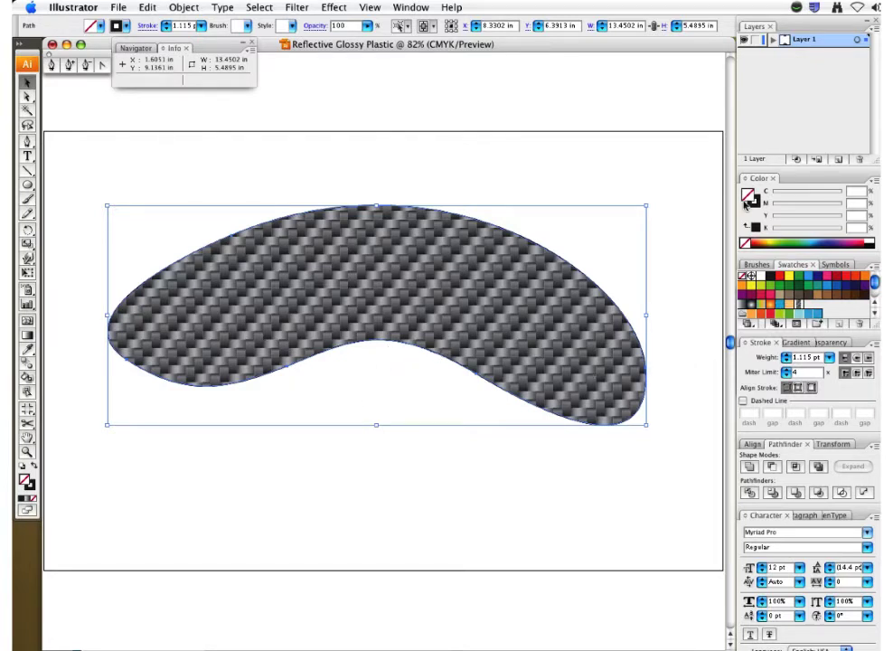
pyautogui.click(873, 239)
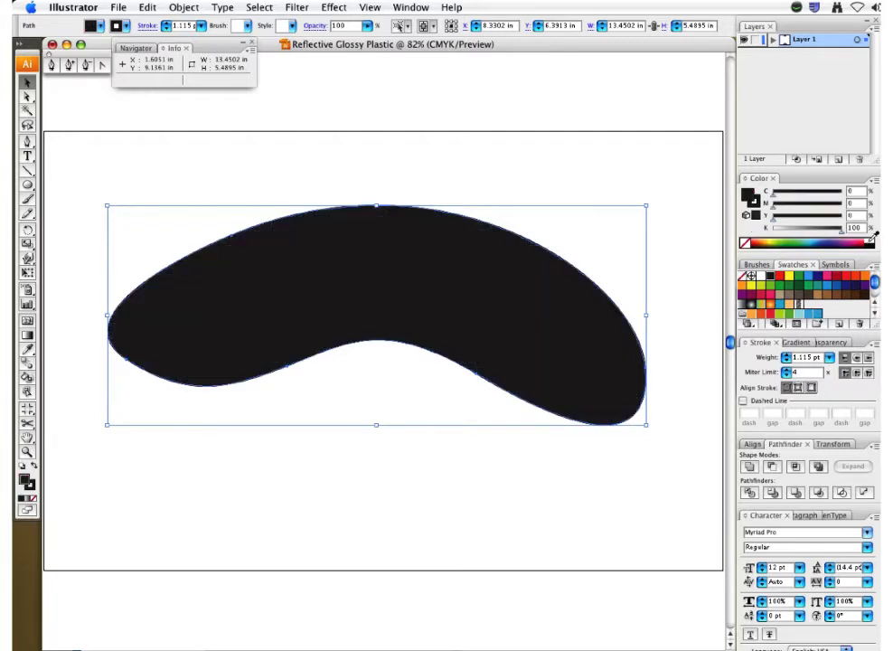
pyautogui.moveTo(549, 355); pyautogui.dragTo(545, 325)
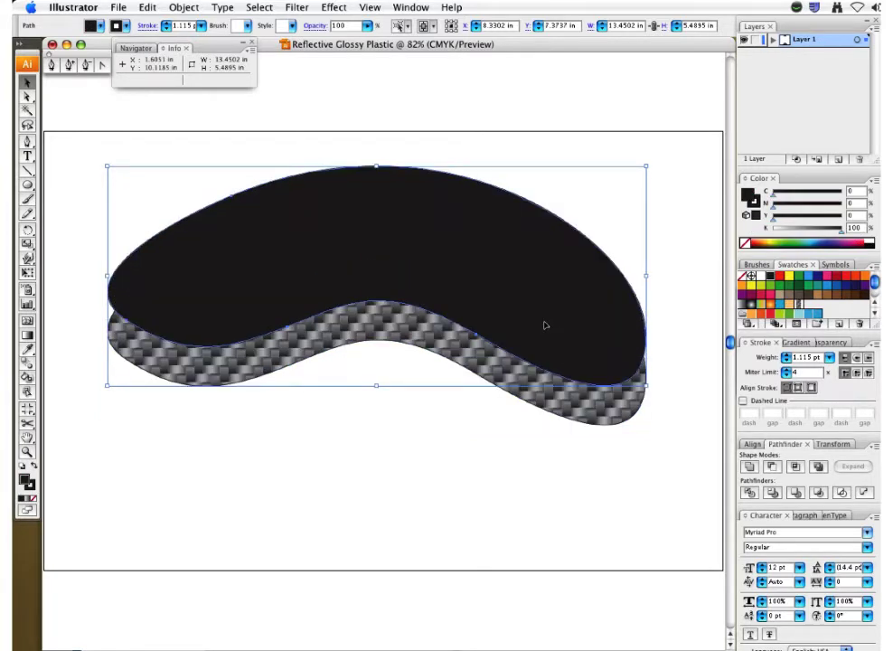
pyautogui.press('super+z')
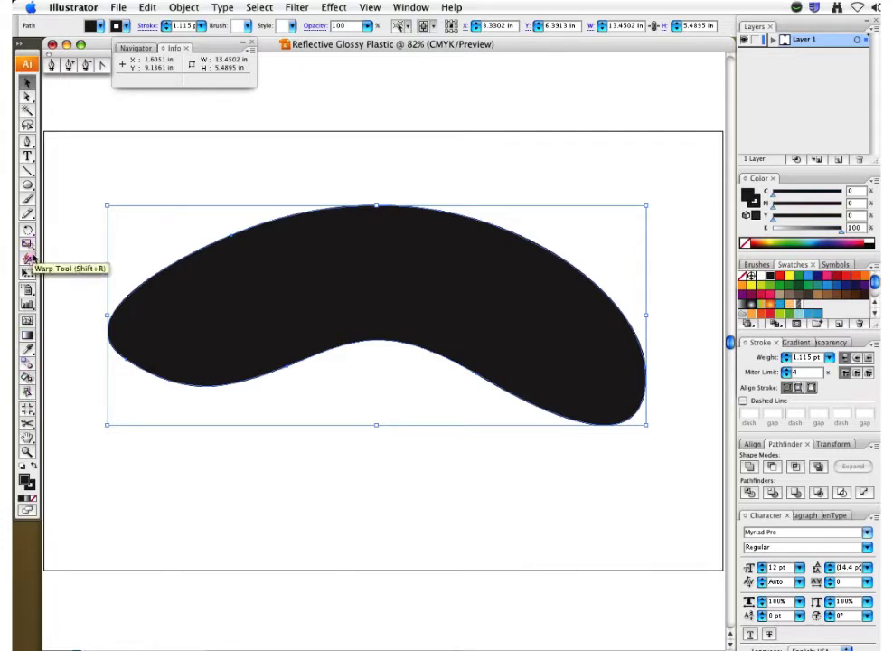
# Add two gradient mesh points along the middle of the black bean, one in each half
pyautogui.click(27, 321)
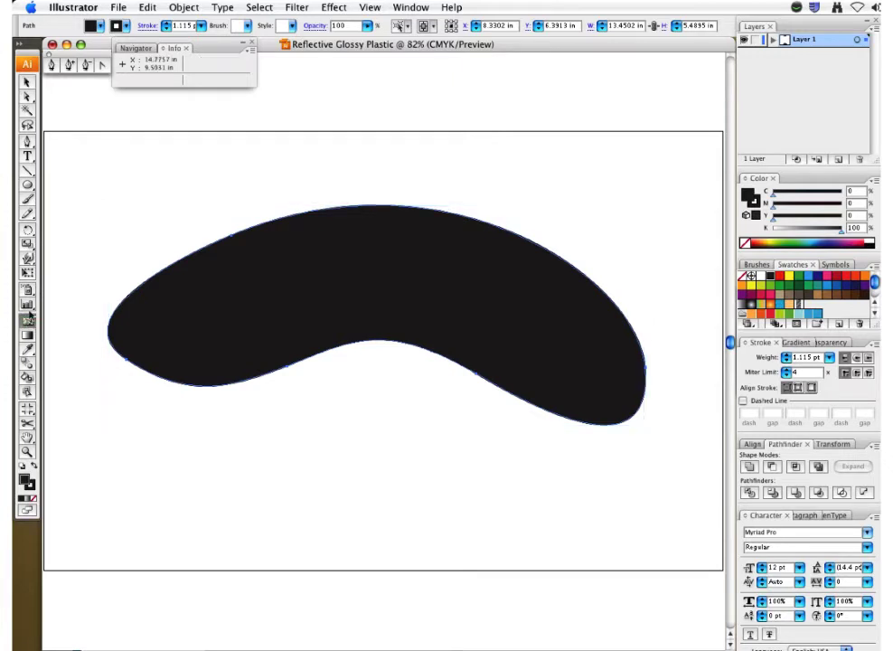
pyautogui.click(257, 297)
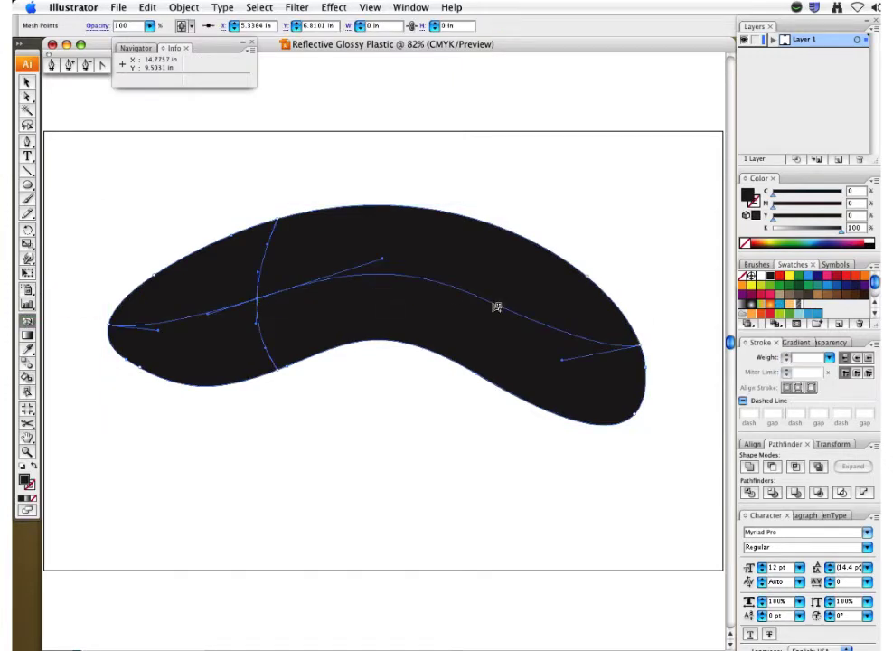
pyautogui.click(496, 307)
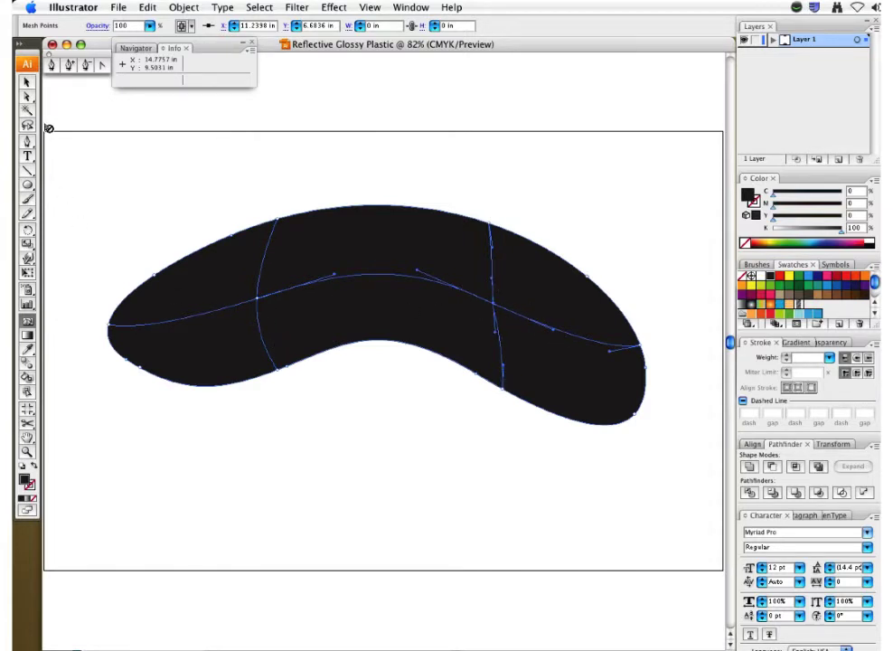
# Select both inner mesh points and set their fill to white with 0% black
pyautogui.click(27, 97)
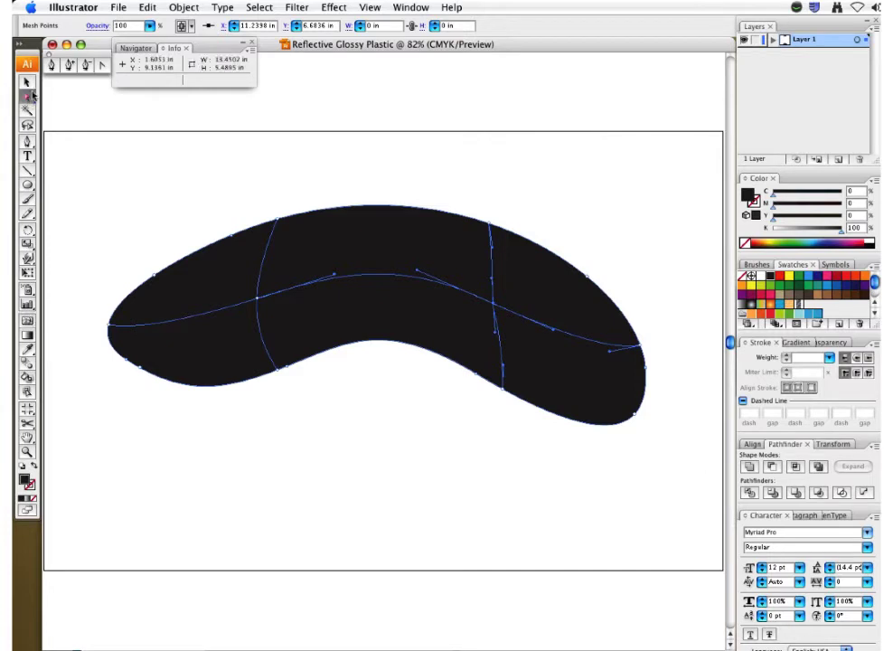
pyautogui.click(259, 300)
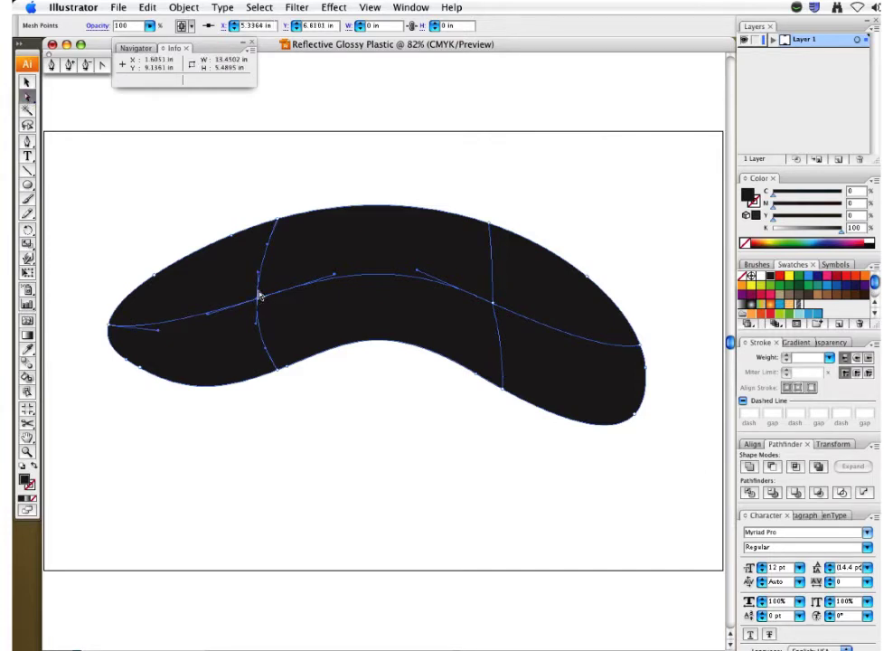
pyautogui.keyDown('shift'); pyautogui.click(494, 305); pyautogui.keyUp('shift')
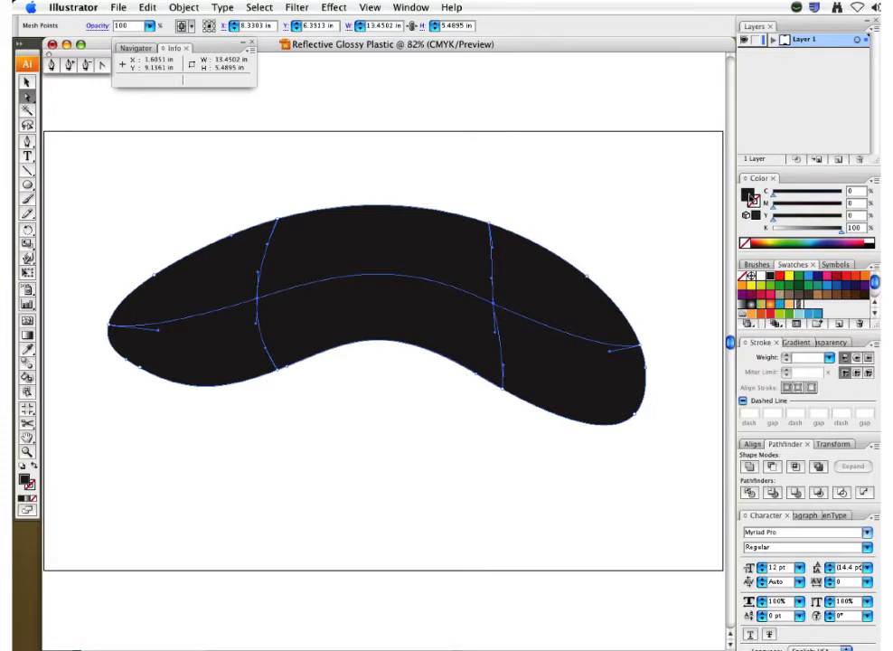
pyautogui.click(770, 231)
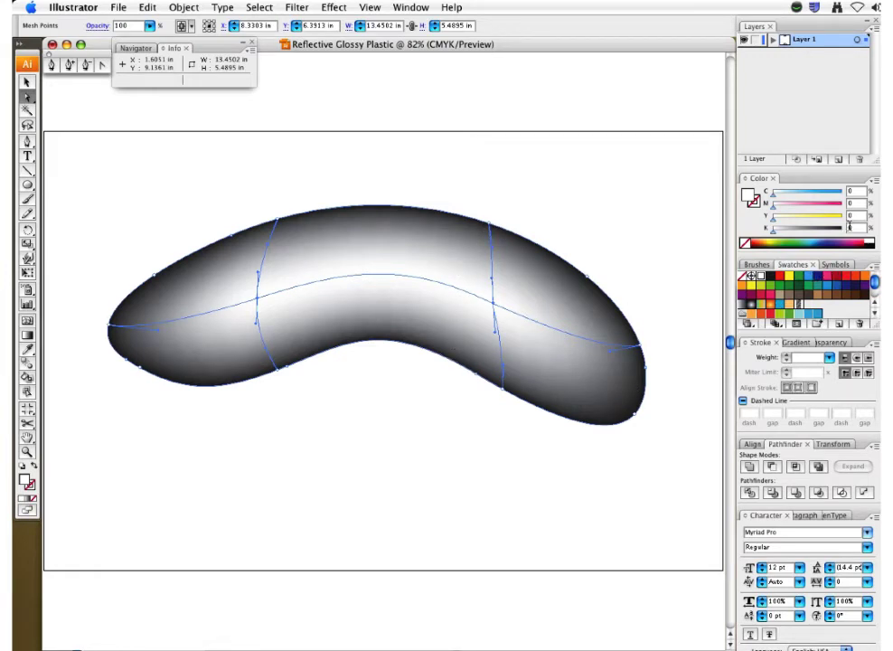
# Set the whole mesh object's blending mode to Multiply over the carbon-fibre shape
pyautogui.click(828, 343)
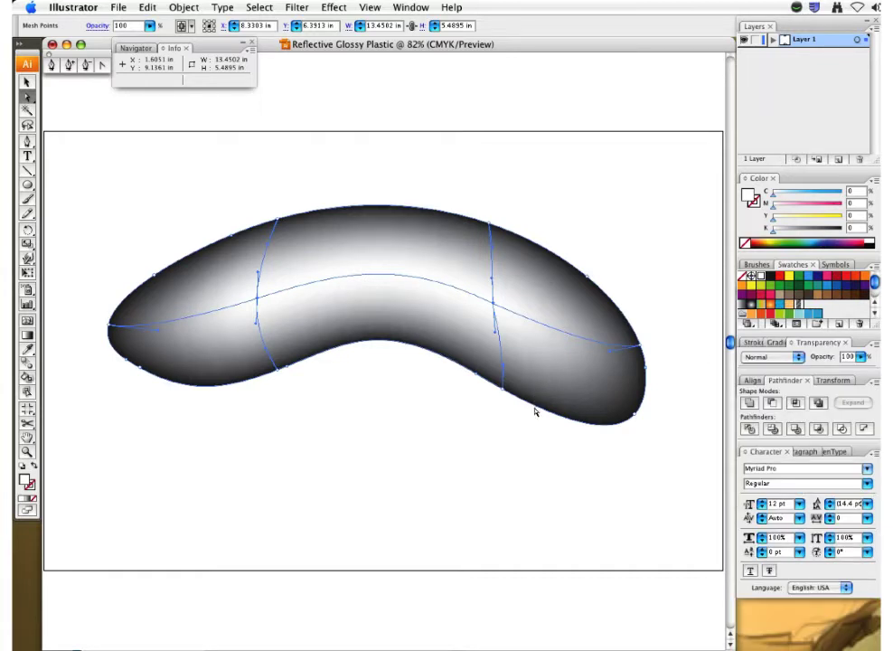
pyautogui.click(27, 81)
pyautogui.click(212, 181)
pyautogui.click(236, 269)
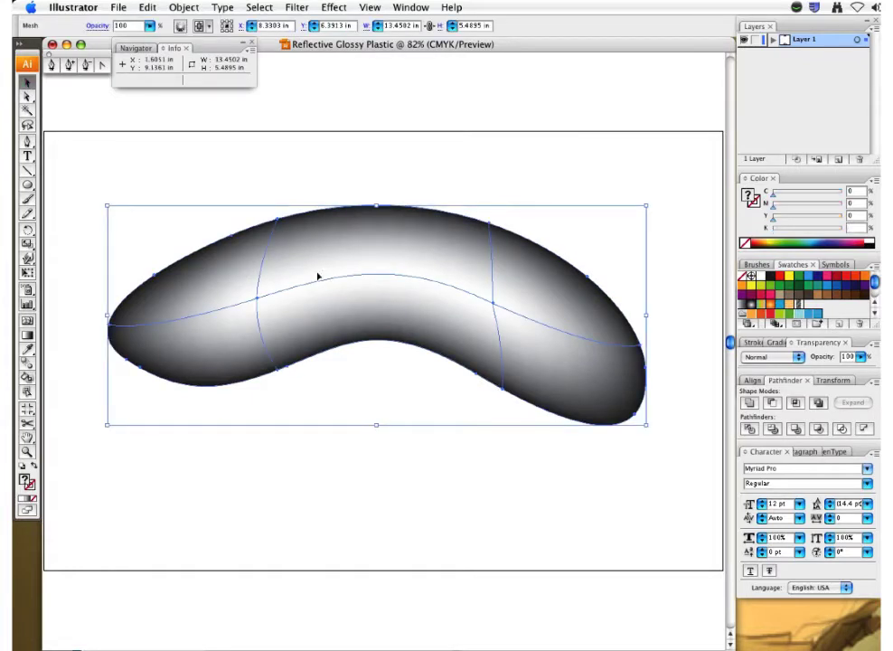
pyautogui.click(773, 356)
pyautogui.click(775, 384)
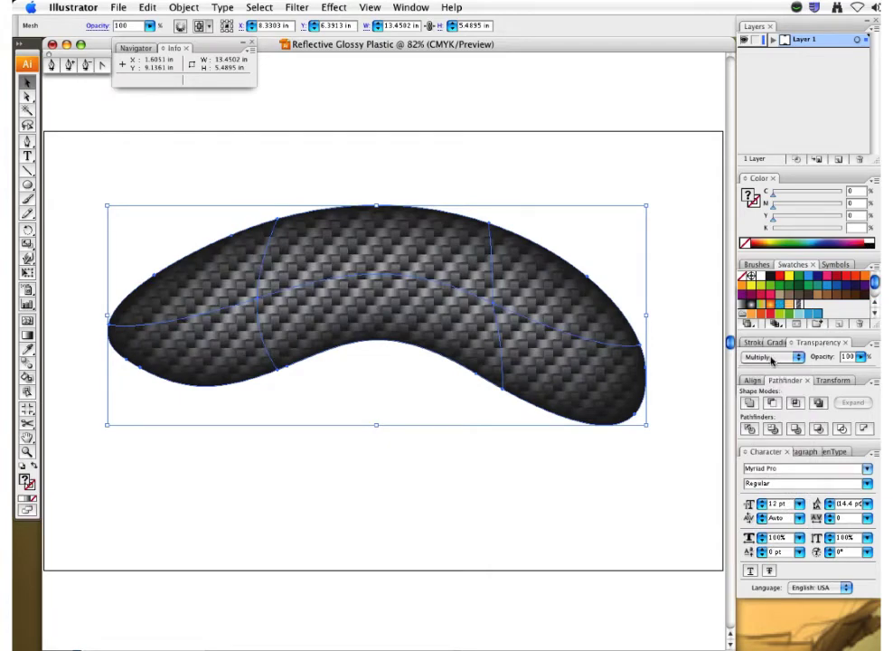
# Move the multiplied mesh up off the carbon-fibre shape to compare the two, and put it back in place
pyautogui.click(773, 357)
pyautogui.click(769, 360)
pyautogui.moveTo(294, 304); pyautogui.dragTo(290, 221)
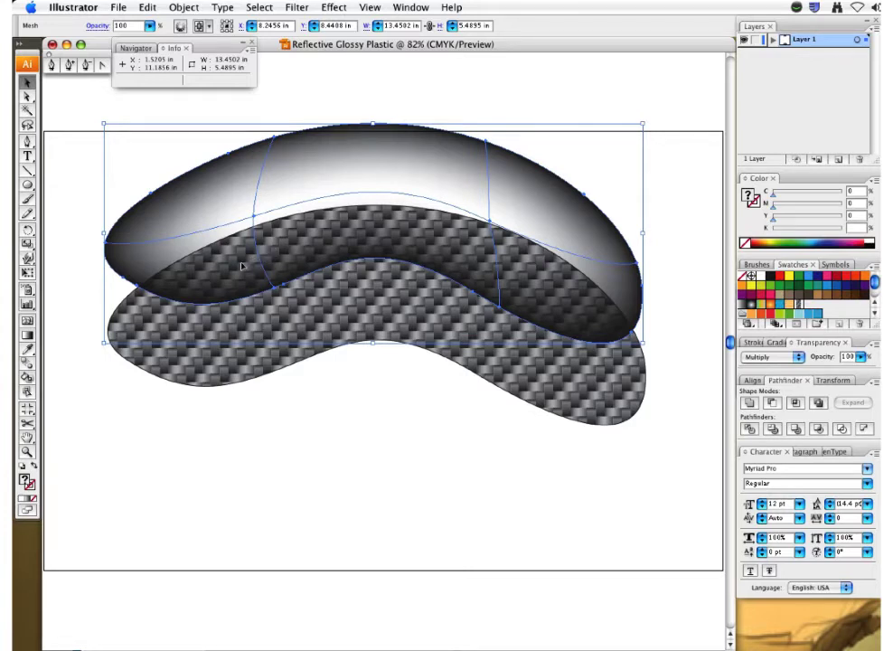
pyautogui.moveTo(258, 310); pyautogui.dragTo(260, 365)
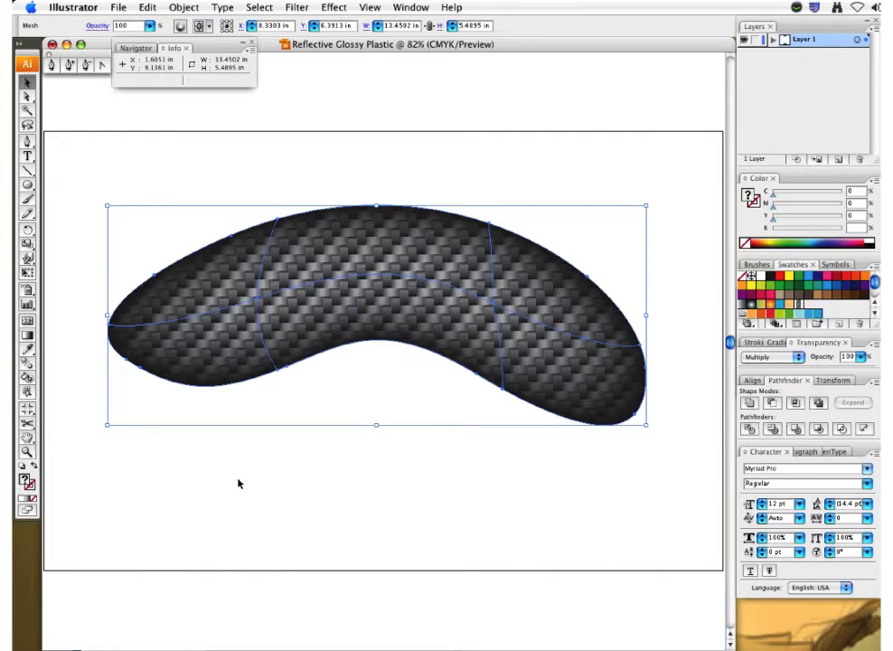
pyautogui.press('super+shift+b')
pyautogui.click(243, 396)
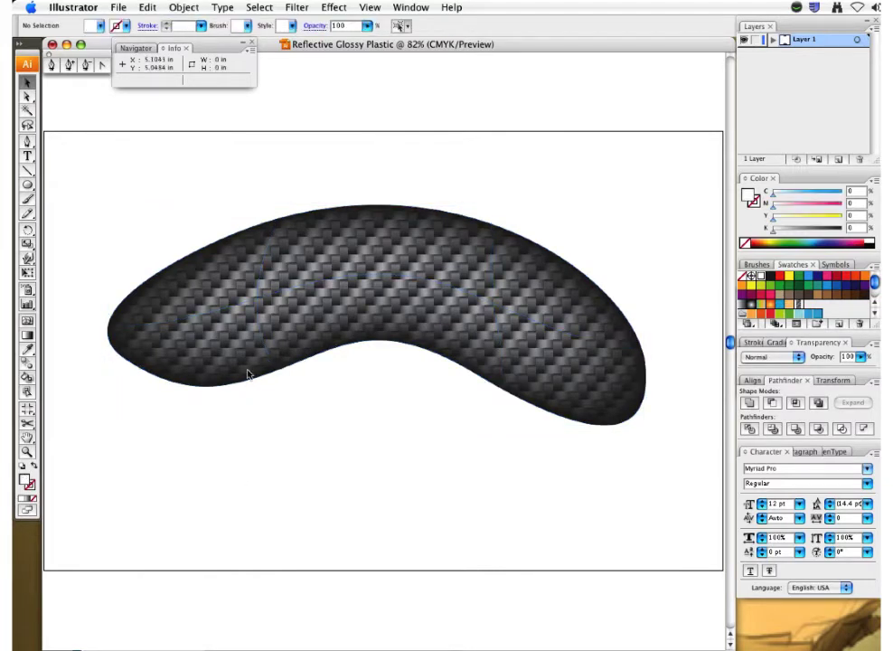
pyautogui.click(242, 383)
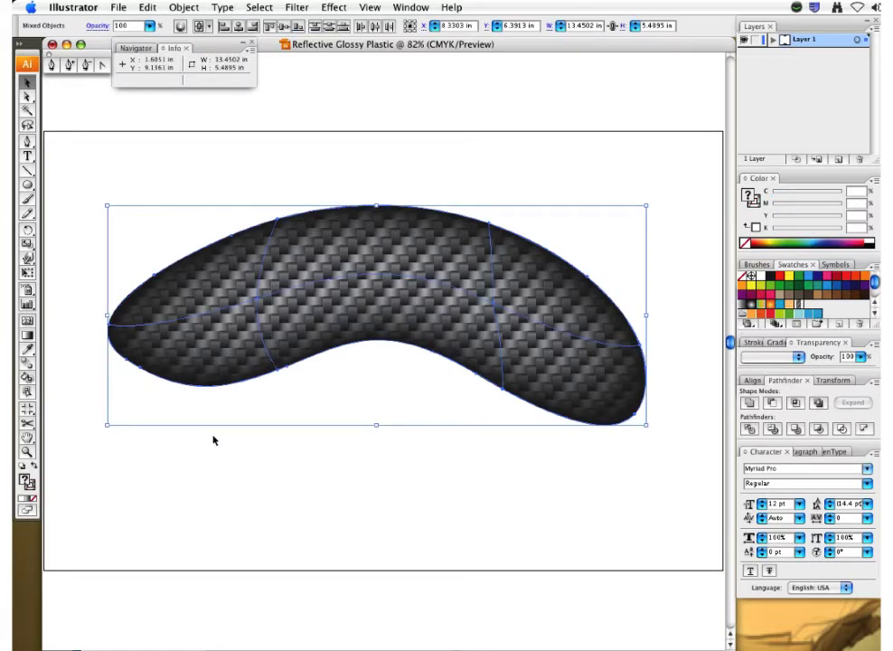
pyautogui.click(226, 438)
pyautogui.click(241, 369)
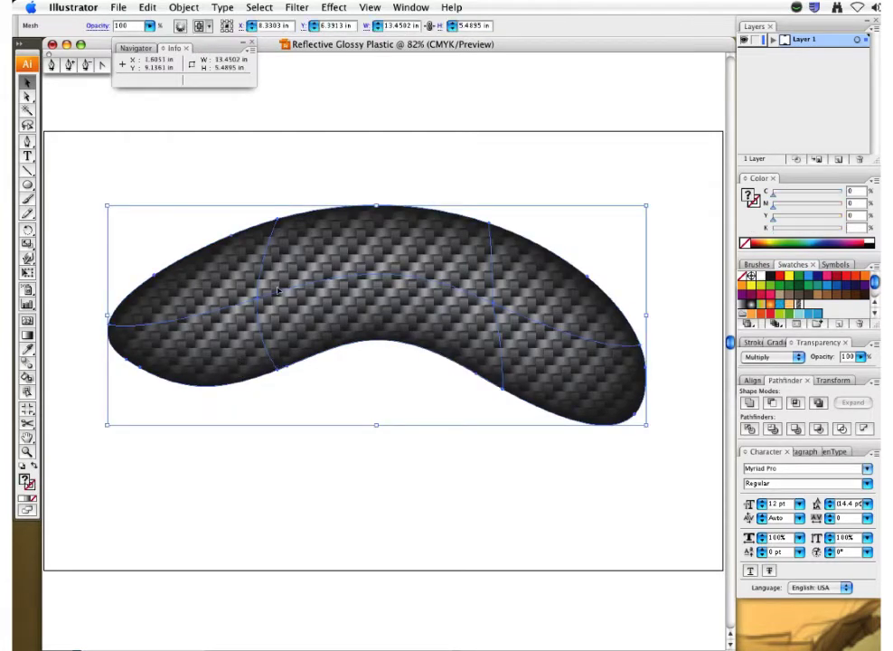
pyautogui.press('super+shift+a')
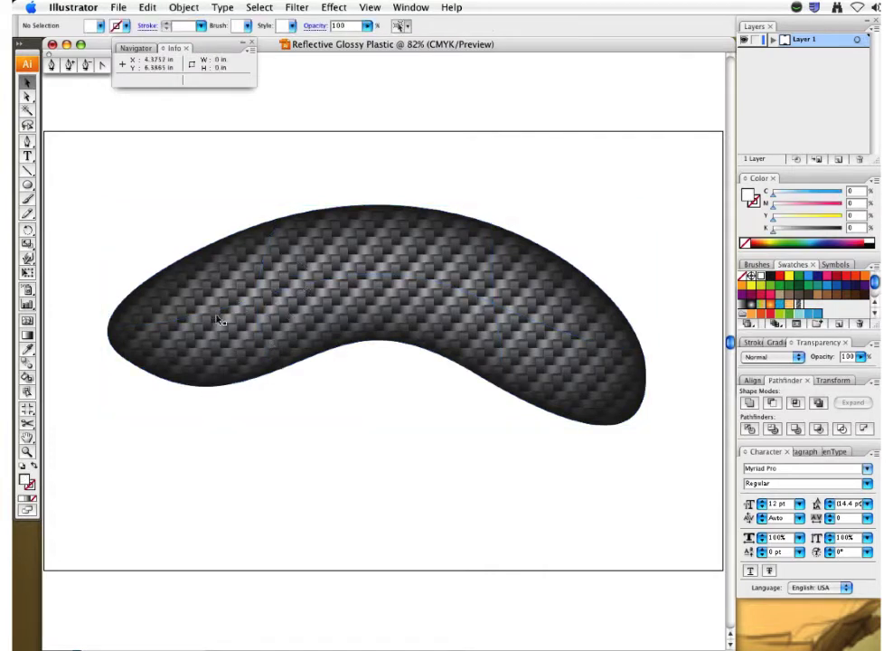
# Copy and paste the carbon-fibre path without the mesh, and place the duplicate just below the shaded bean
pyautogui.click(222, 244)
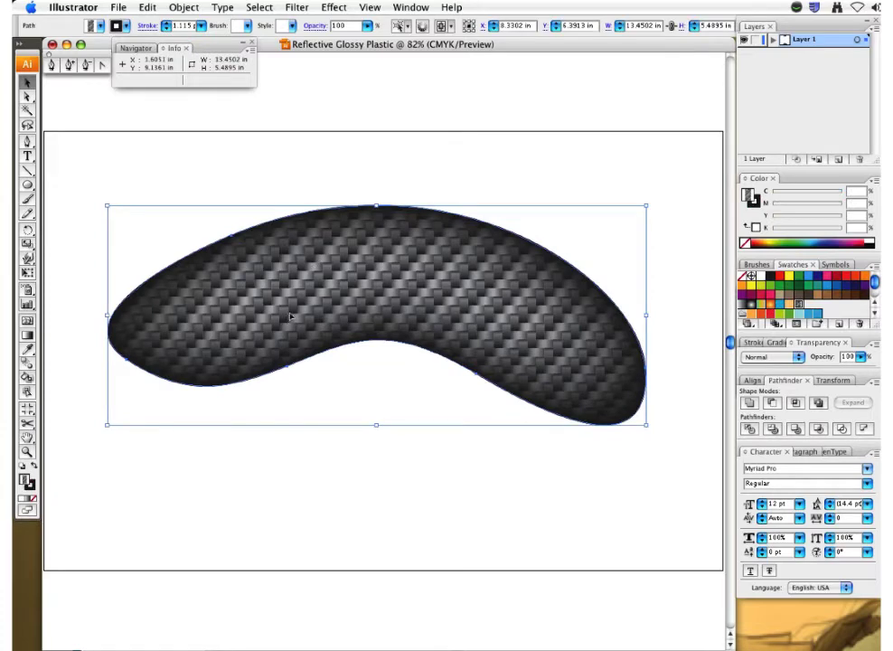
pyautogui.press('a')
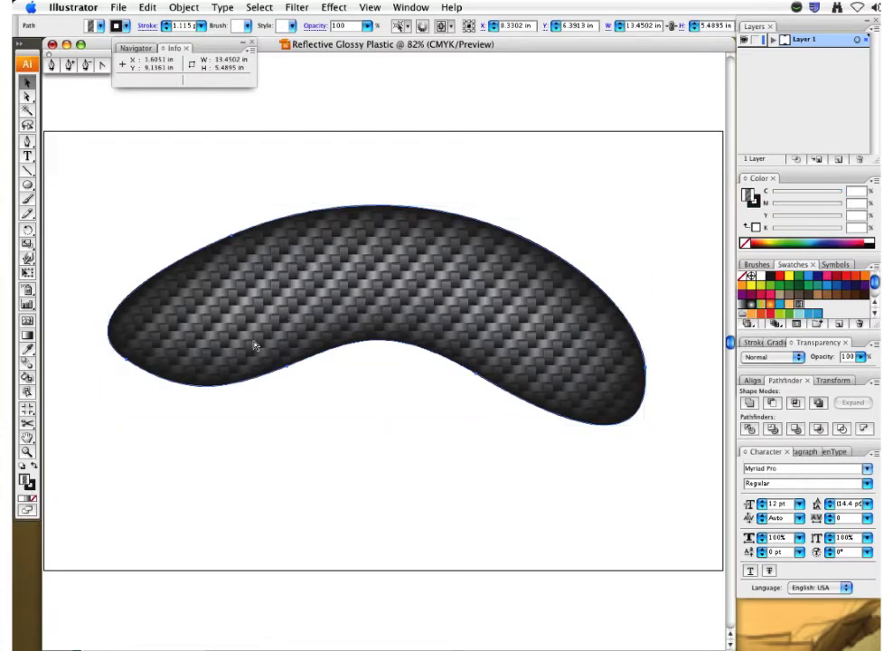
pyautogui.press('super+c')
pyautogui.press('super+v')
pyautogui.moveTo(255, 346); pyautogui.dragTo(357, 493)
pyautogui.scroll(-1, 405, 408)
pyautogui.moveTo(401, 403)
pyautogui.mouseDown()
pyautogui.moveTo(395, 389)
pyautogui.moveTo(389, 400)
pyautogui.mouseUp()
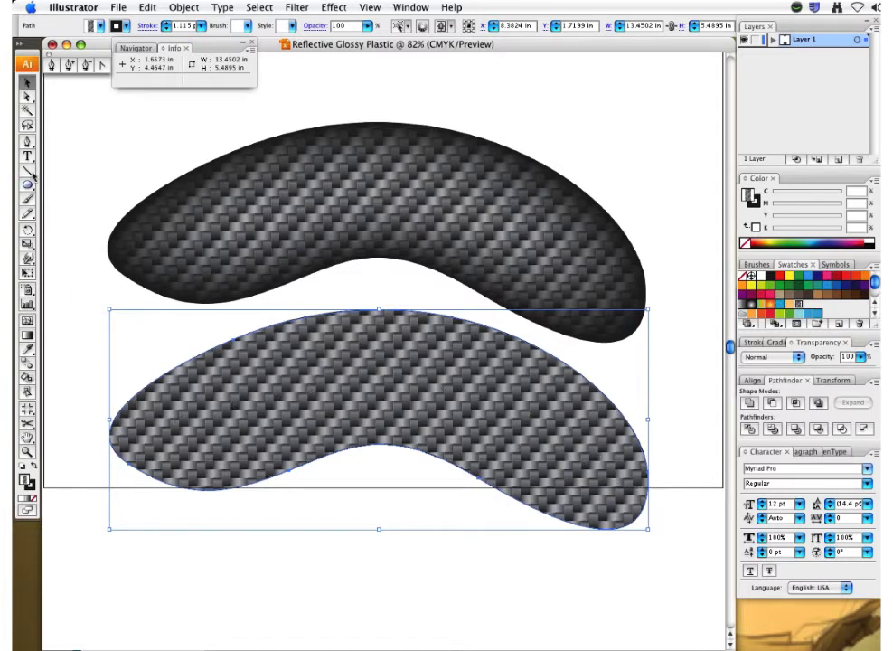
# Draw an open, unfilled curved path with the Pen tool lengthwise through the lower bean, extending past both of its ends
pyautogui.click(27, 140)
pyautogui.click(73, 468)
pyautogui.moveTo(378, 391); pyautogui.dragTo(466, 392)
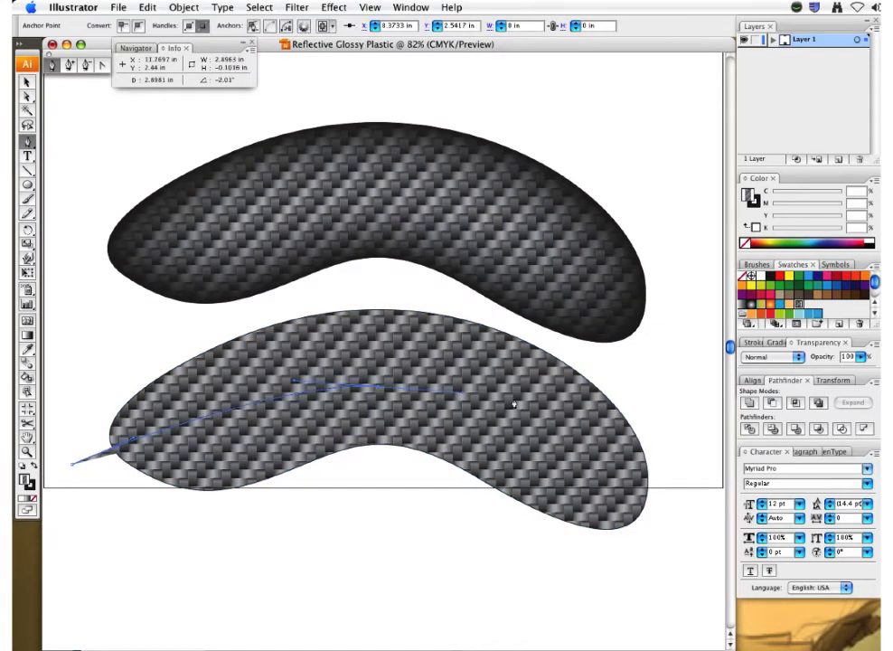
pyautogui.moveTo(644, 500); pyautogui.dragTo(689, 588)
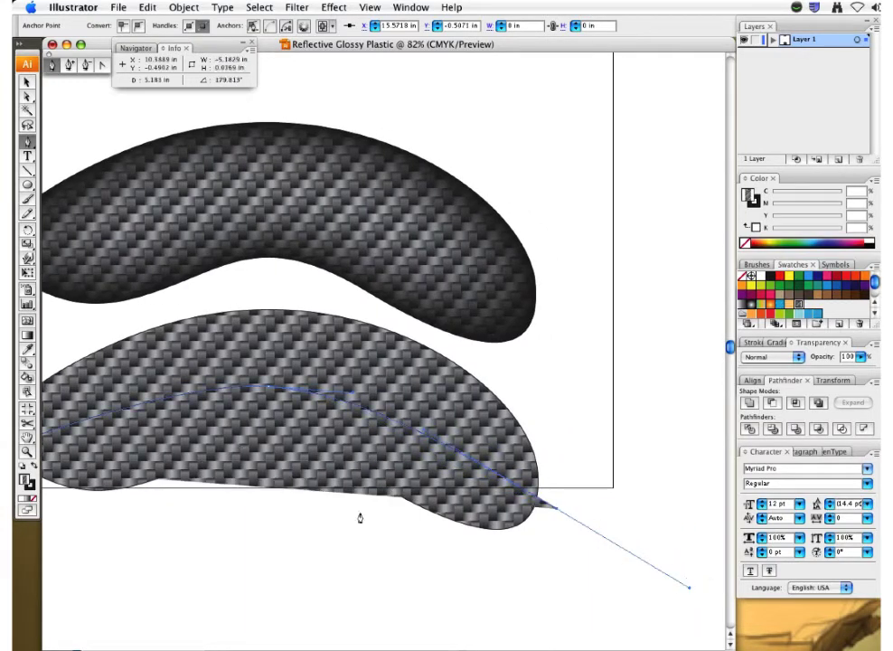
pyautogui.moveTo(240, 435); pyautogui.dragTo(353, 406)
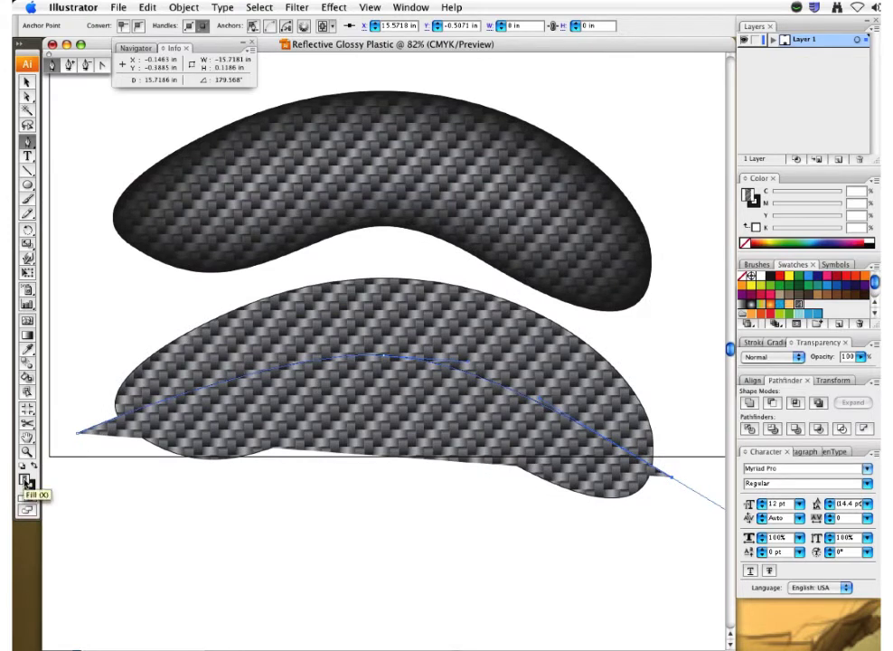
pyautogui.moveTo(49, 469); pyautogui.dragTo(74, 461)
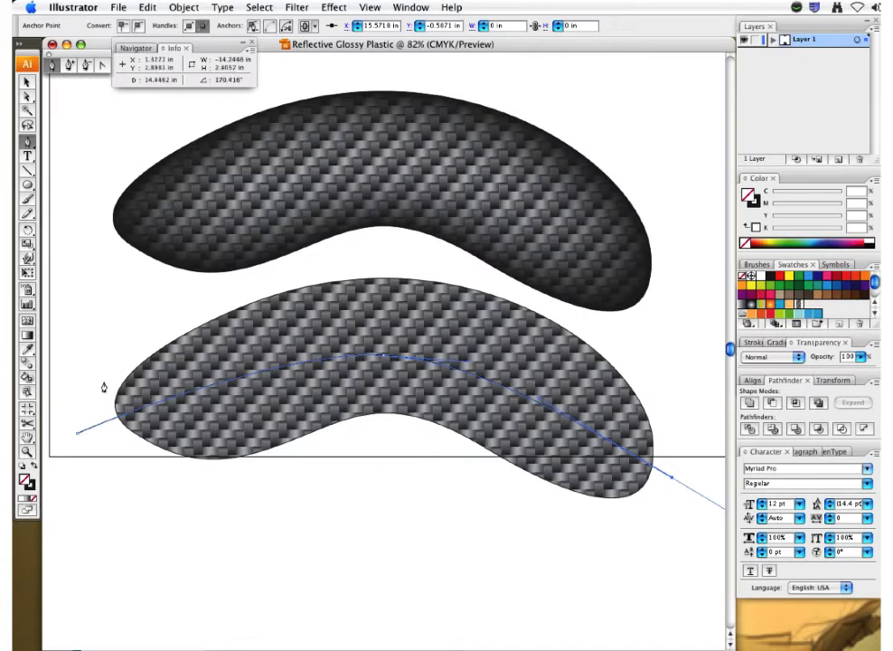
pyautogui.press('v')
pyautogui.click(115, 424)
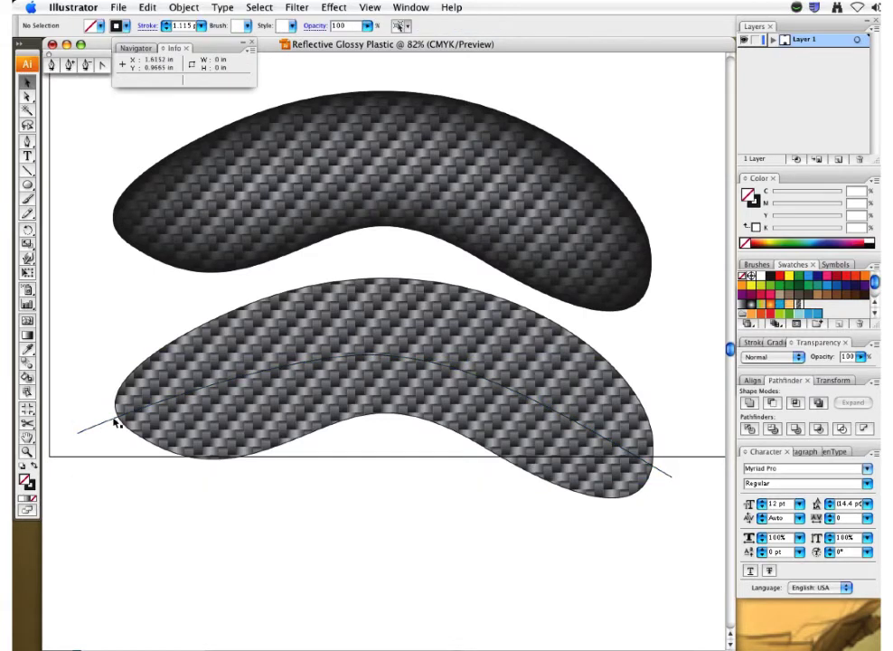
# Divide the lower bean along the curved path with the Pathfinder Divide operation, and ungroup the resulting pieces
pyautogui.click(114, 422)
pyautogui.moveTo(87, 319); pyautogui.dragTo(185, 473)
pyautogui.click(126, 515)
pyautogui.moveTo(86, 351); pyautogui.dragTo(125, 422)
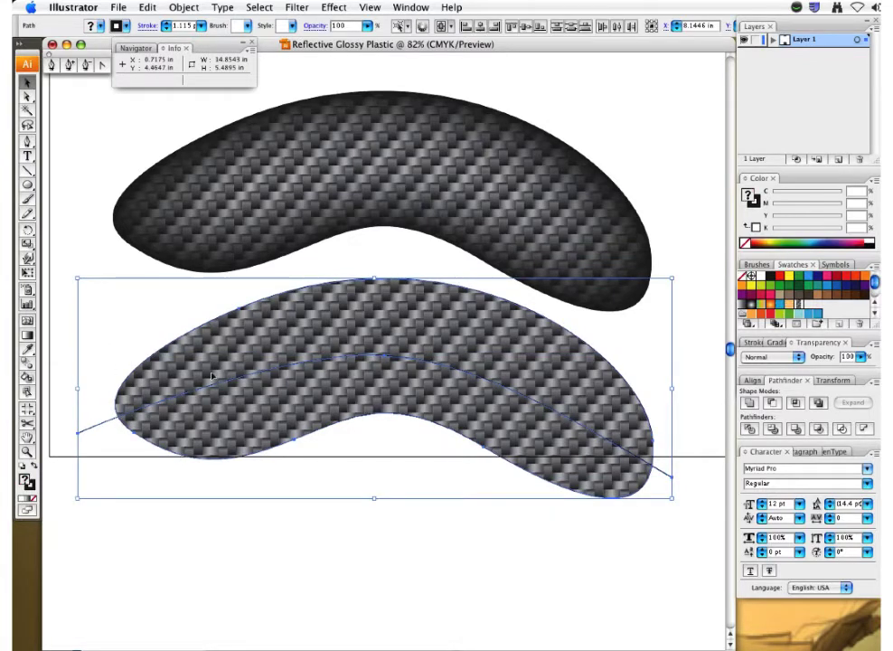
pyautogui.click(749, 429)
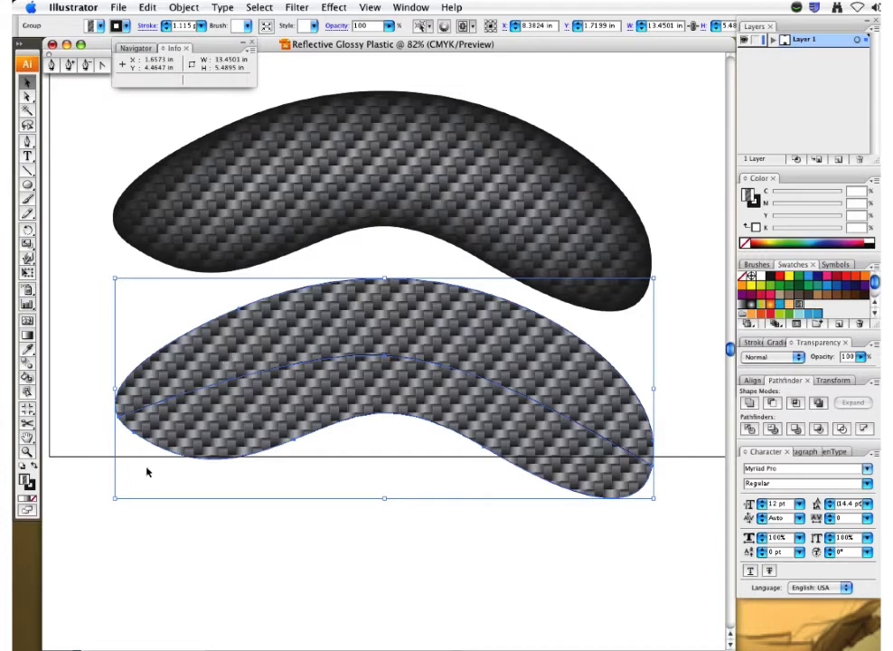
pyautogui.click(182, 8)
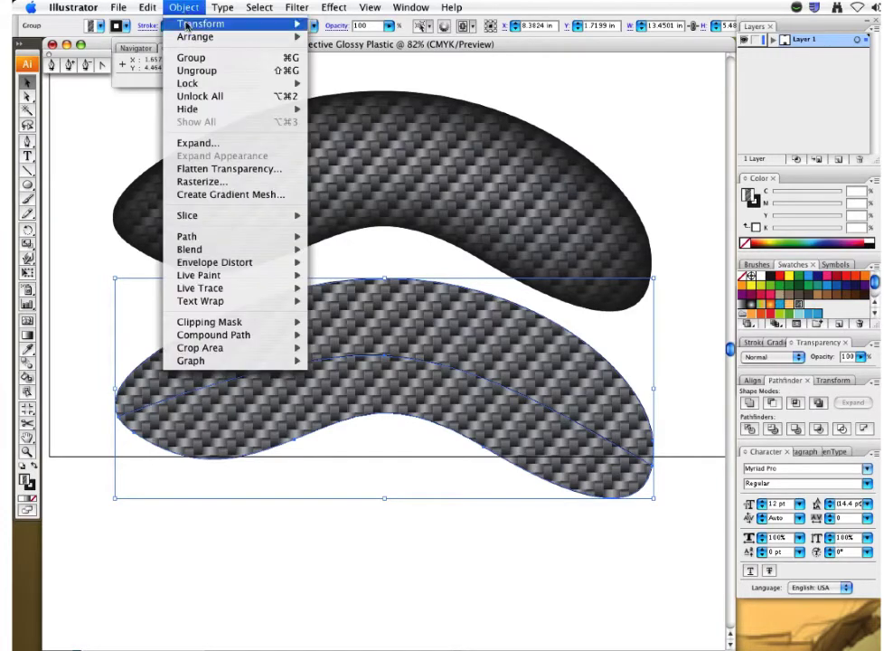
pyautogui.click(207, 72)
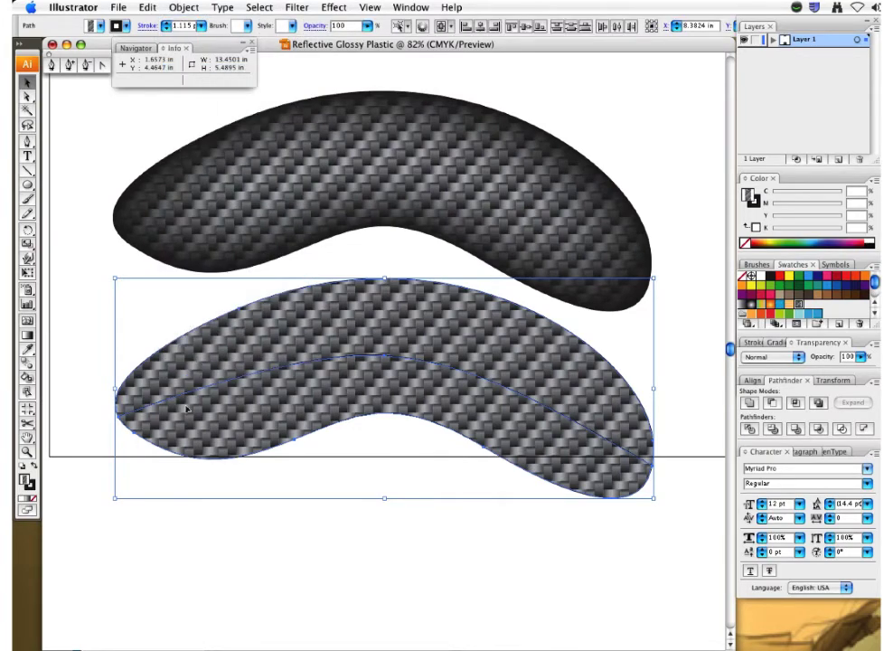
# Move the lower divided piece slightly down so that a gap separates it from the upper piece
pyautogui.click(163, 529)
pyautogui.moveTo(193, 416); pyautogui.dragTo(189, 443)
pyautogui.click(207, 491)
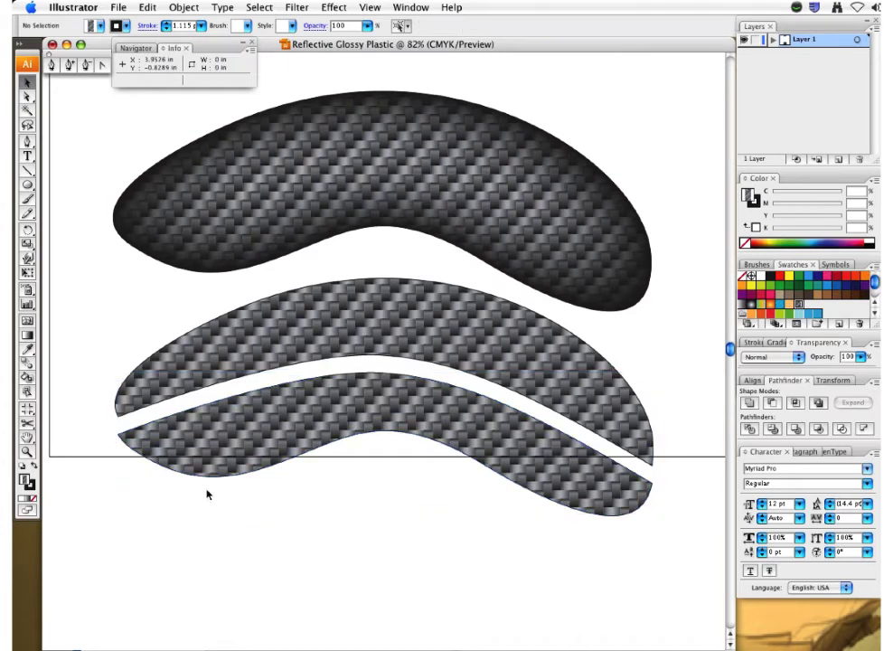
# Fill the upper divided piece with yellow and align it over the top part of the shaded bean
pyautogui.click(260, 340)
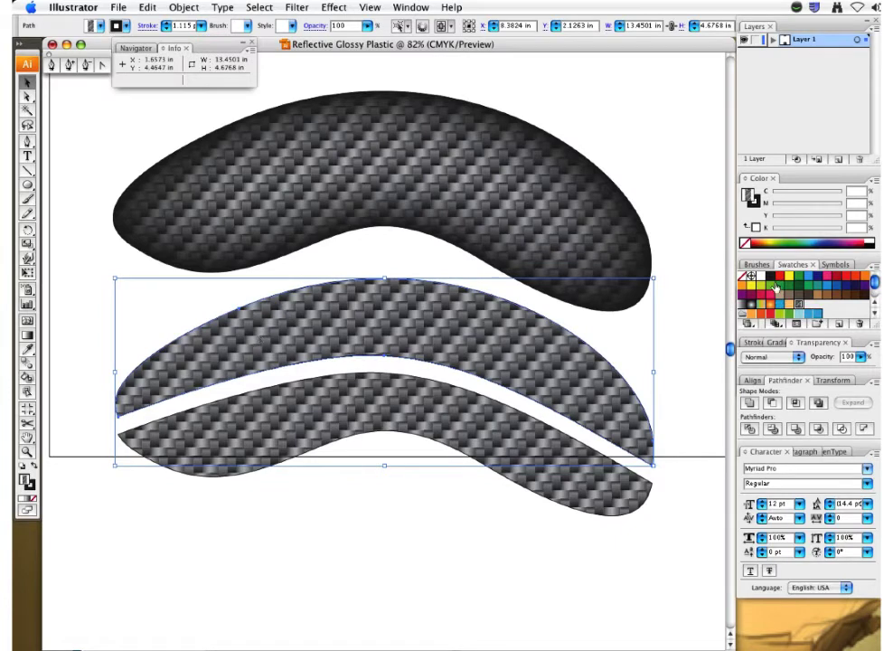
pyautogui.click(750, 286)
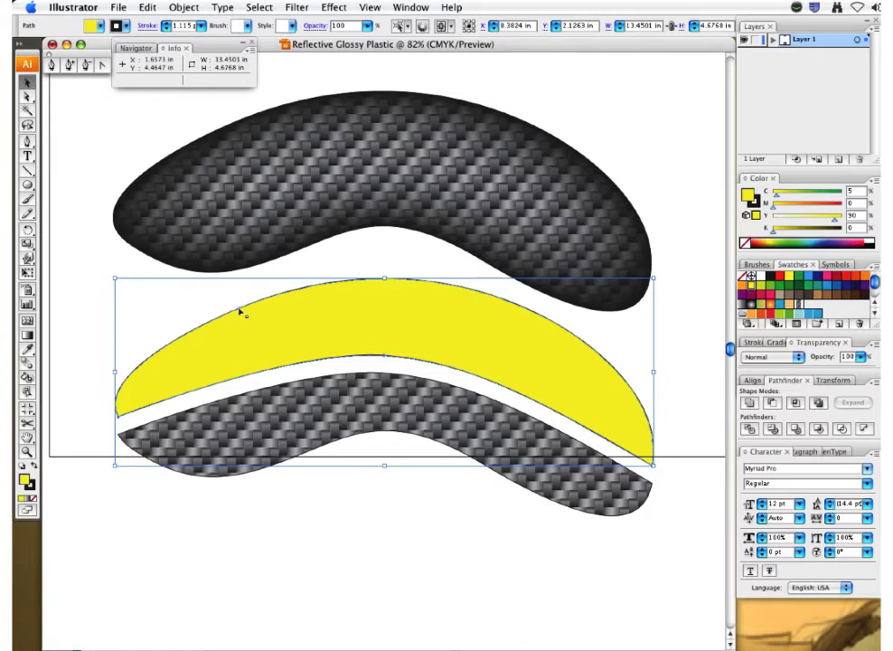
pyautogui.moveTo(239, 312); pyautogui.dragTo(238, 126)
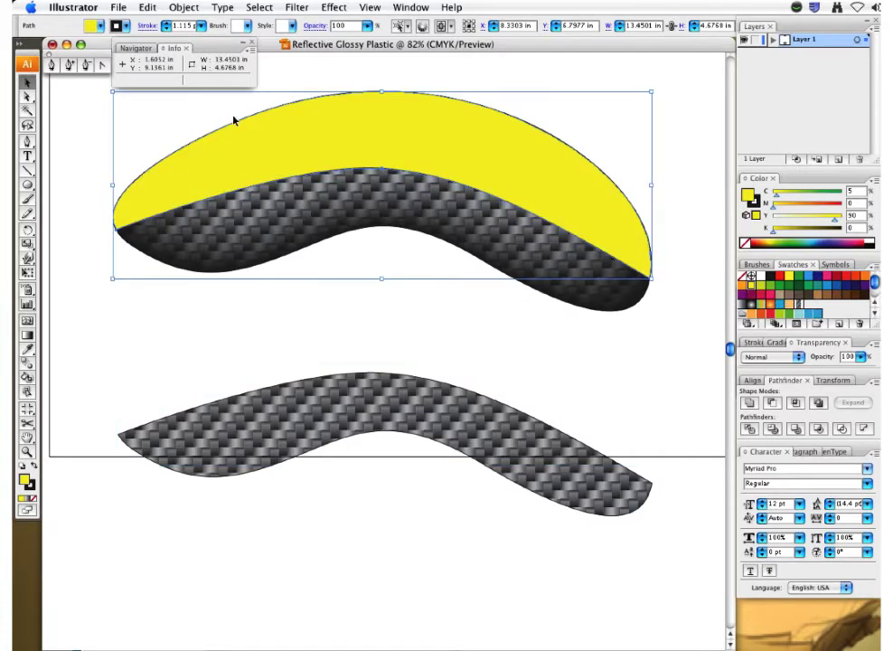
# Delete the leftover carbon-fibre strip below the shaded bean
pyautogui.click(223, 379)
pyautogui.click(292, 406)
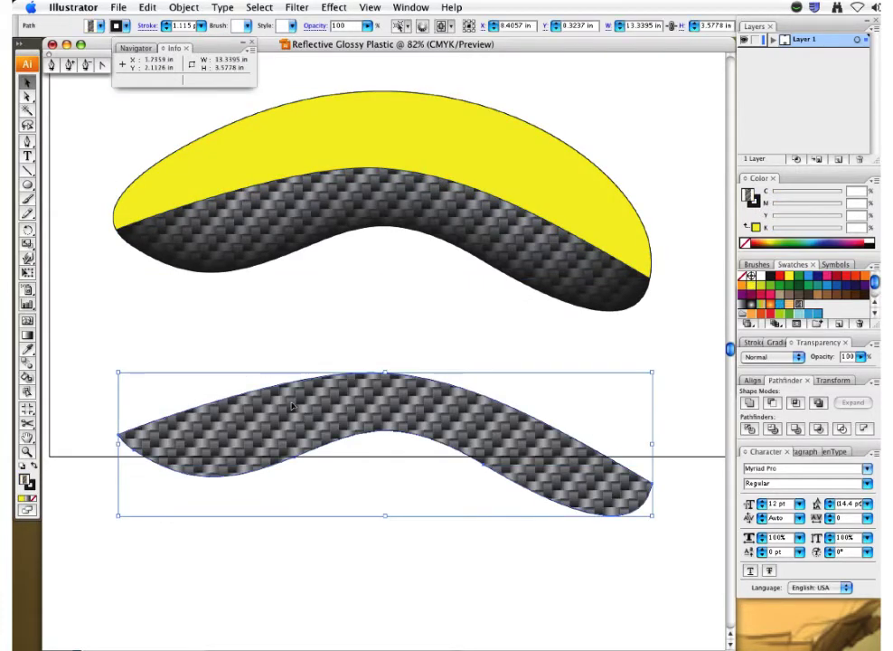
pyautogui.press('Delete')
pyautogui.scroll(4, 294, 286)
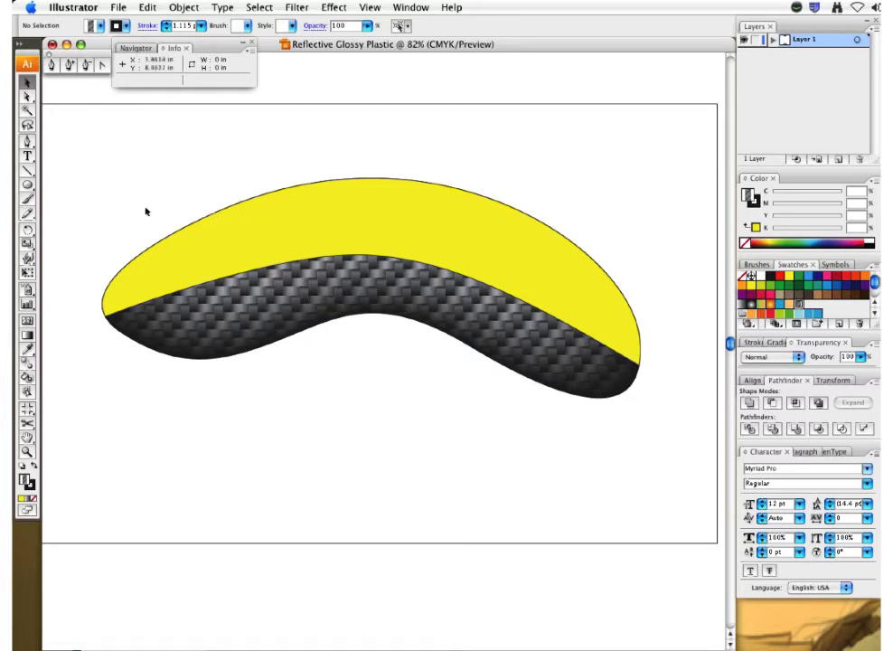
# Draw a small ellipse about 1.76 in wide and 0.98 in high in the empty area below the bean
pyautogui.click(27, 186)
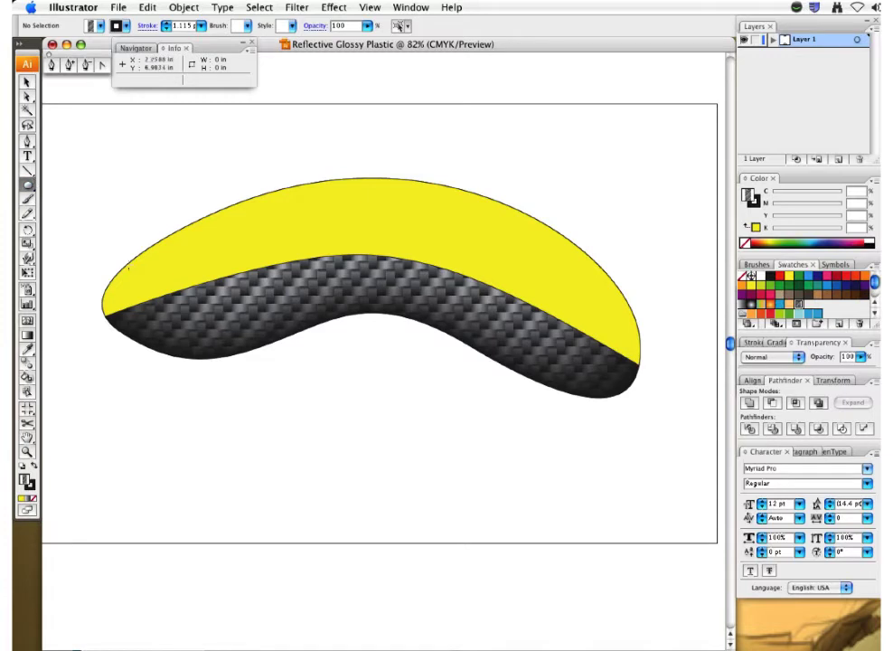
pyautogui.hscroll(-2, 127, 383)
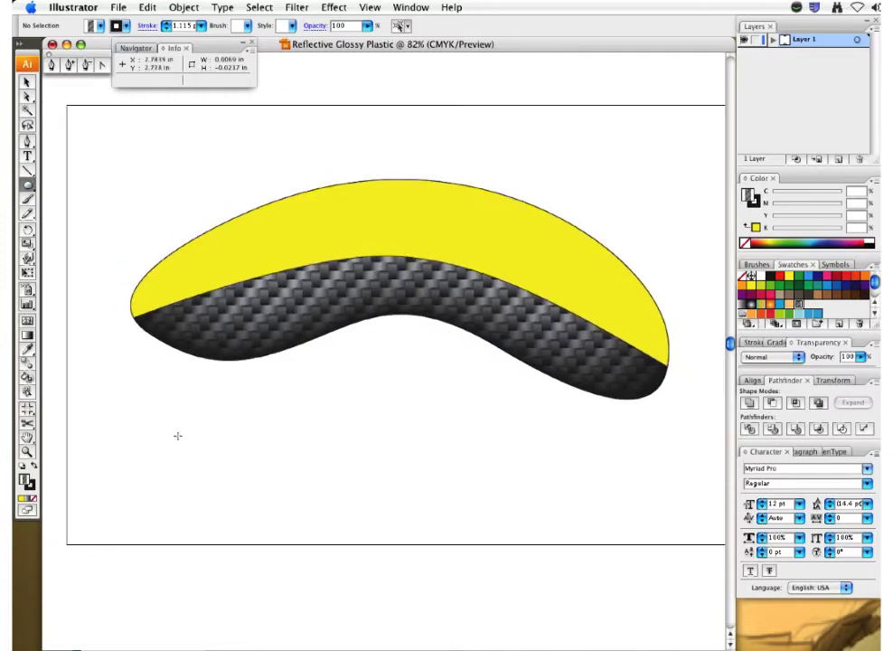
pyautogui.moveTo(173, 431); pyautogui.dragTo(243, 470)
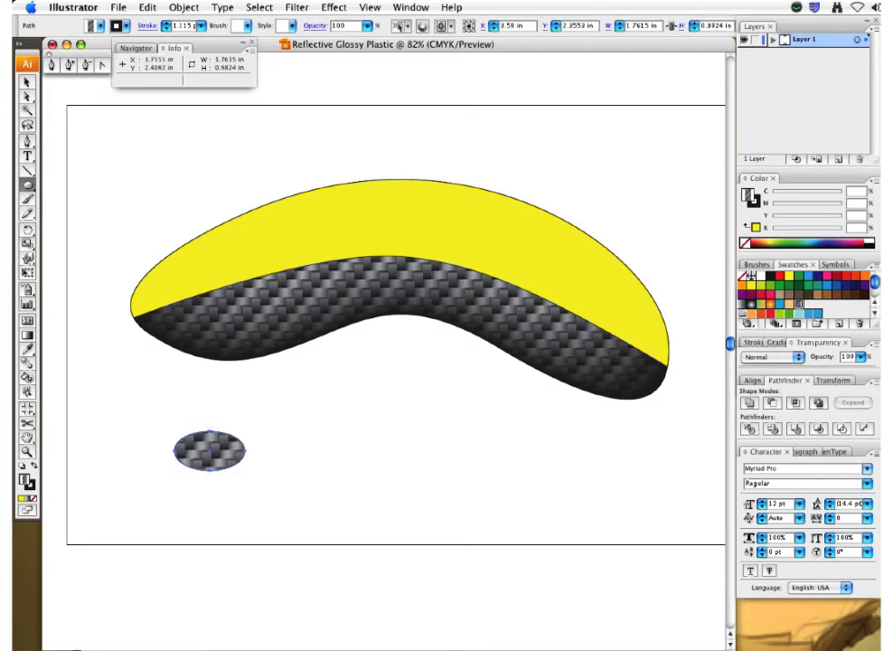
# Fill the small ellipse with light gray and remove its stroke
pyautogui.click(776, 228)
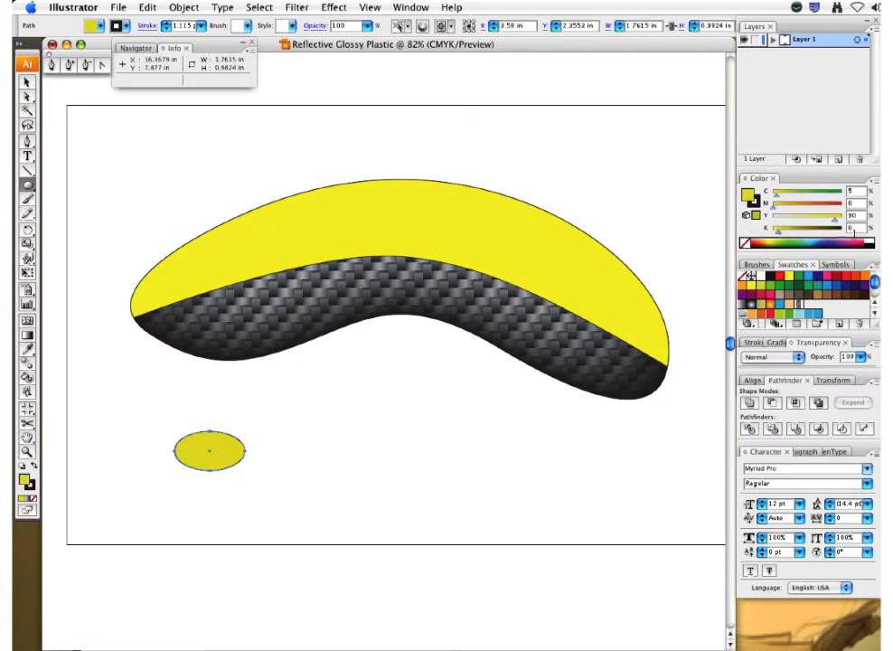
pyautogui.click(838, 242)
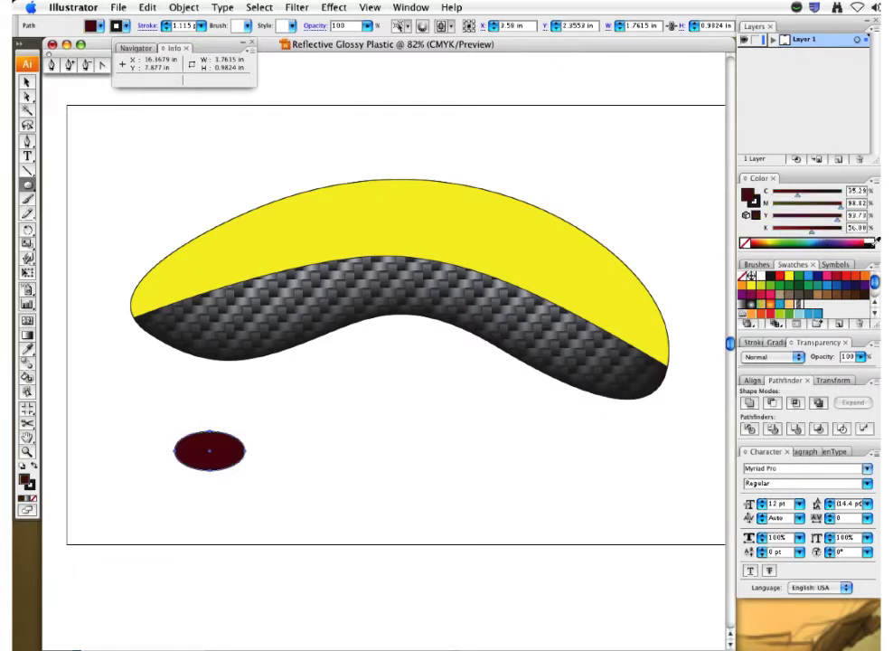
pyautogui.click(783, 229)
pyautogui.click(785, 231)
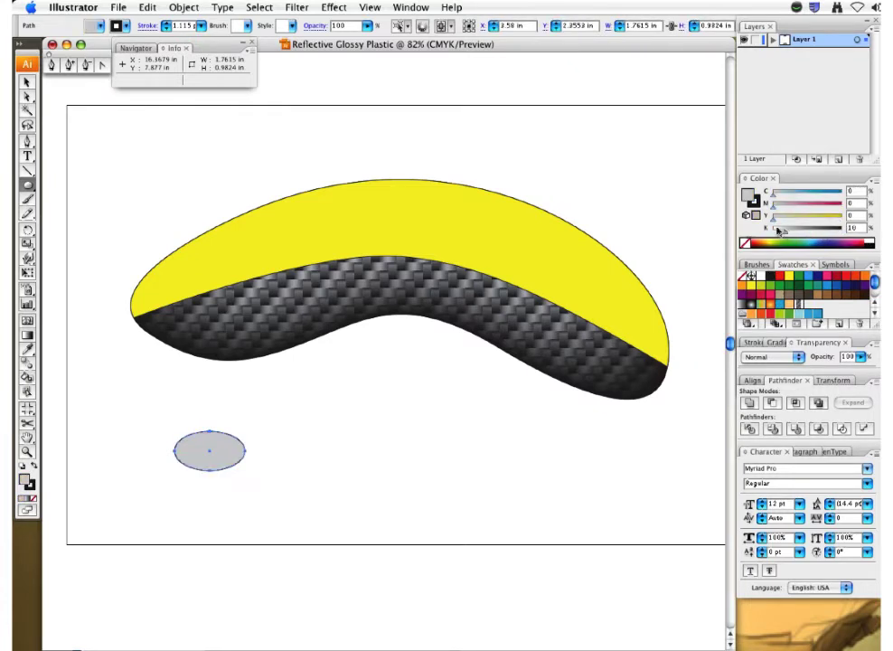
pyautogui.press('x')
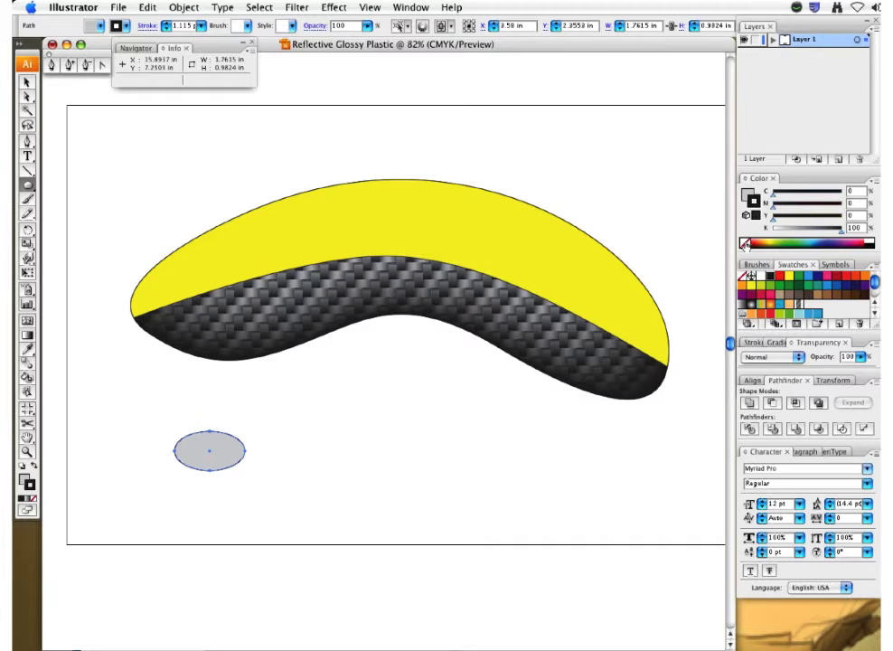
pyautogui.click(745, 243)
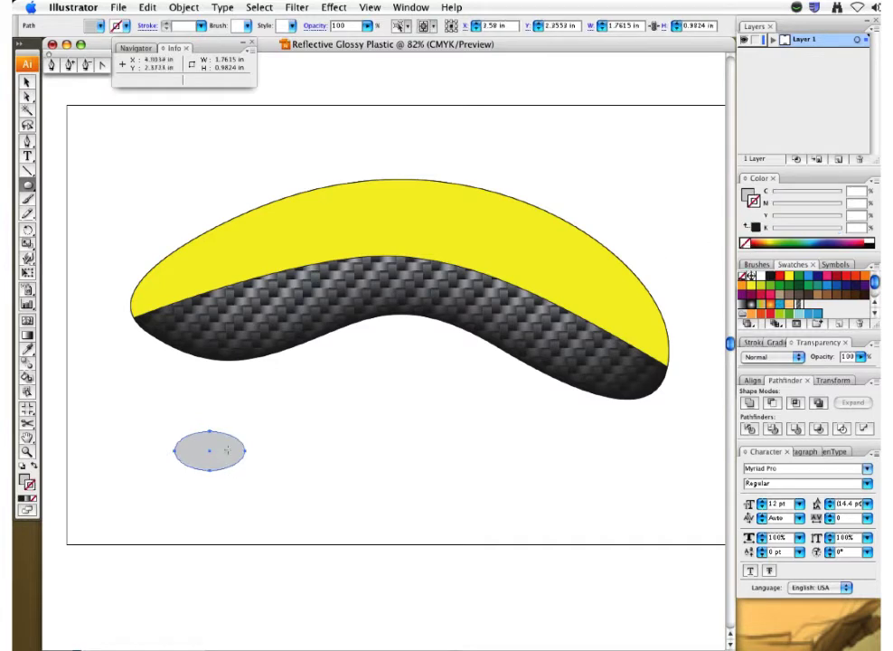
# Draw a light gray rectangle about 16.93 by 11 in over the artboard and send it to the back
pyautogui.moveTo(27, 184); pyautogui.dragTo(50, 188)
pyautogui.moveTo(66, 543); pyautogui.dragTo(588, 105)
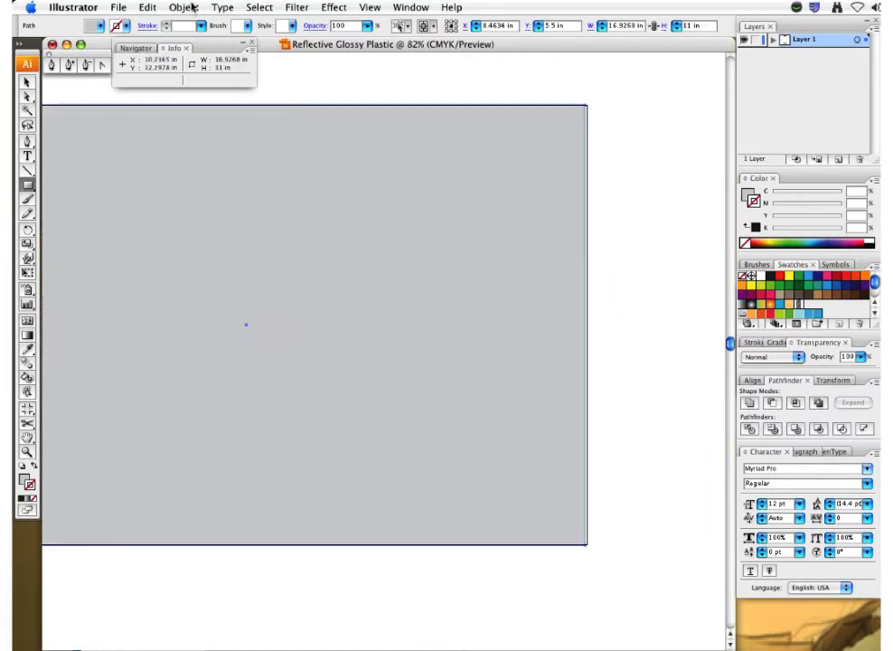
pyautogui.click(186, 8)
pyautogui.moveTo(267, 40)
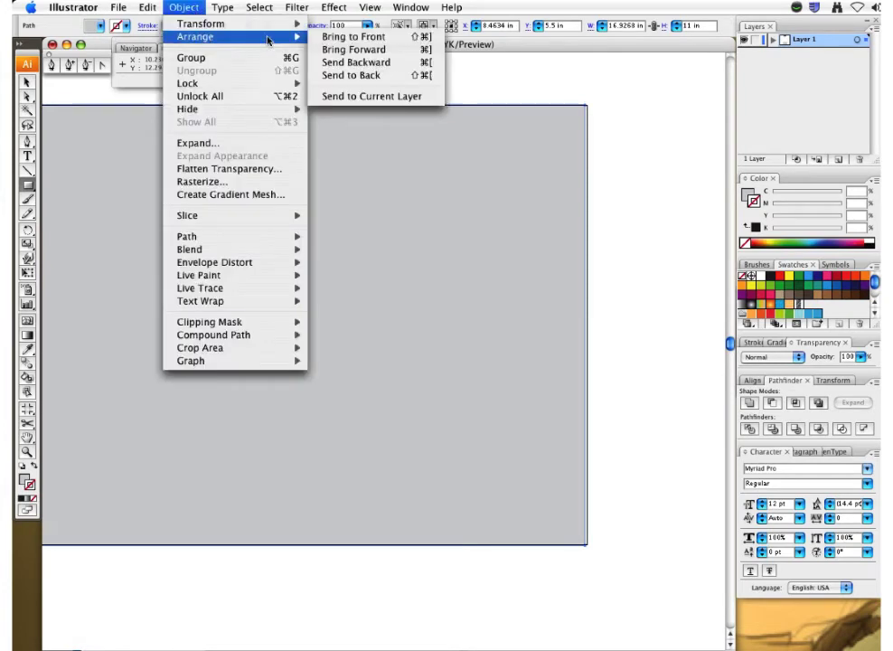
pyautogui.click(293, 75)
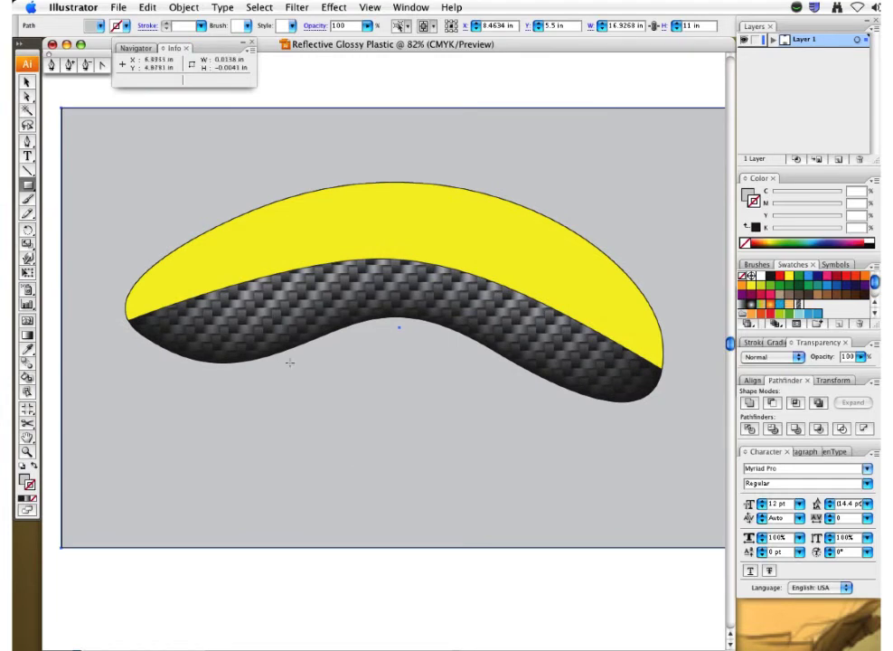
# Select only the small ellipse below the bean and fill it with white
pyautogui.press('v')
pyautogui.click(164, 462)
pyautogui.keyDown('shift'); pyautogui.click(224, 443); pyautogui.keyUp('shift')
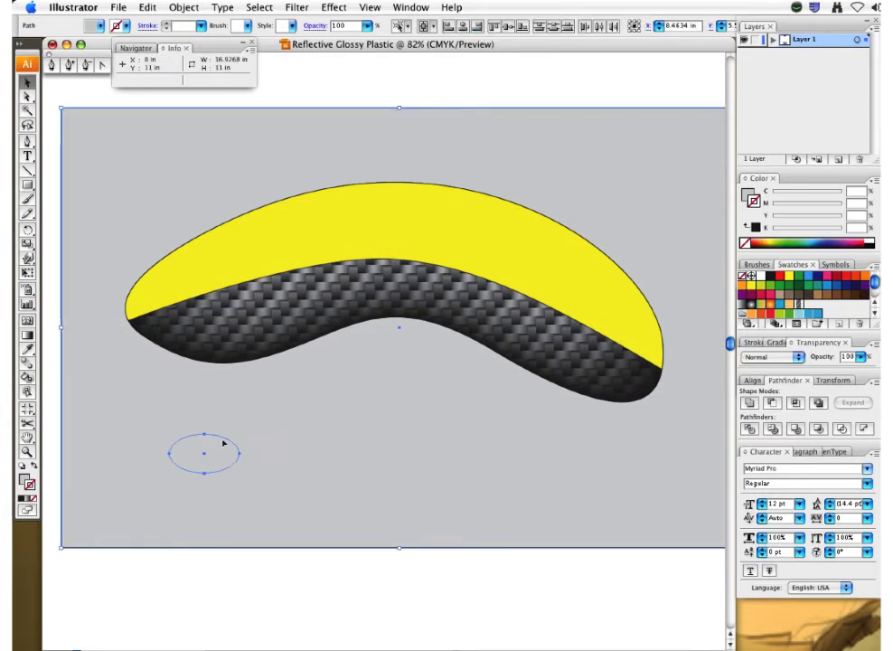
pyautogui.click(203, 464)
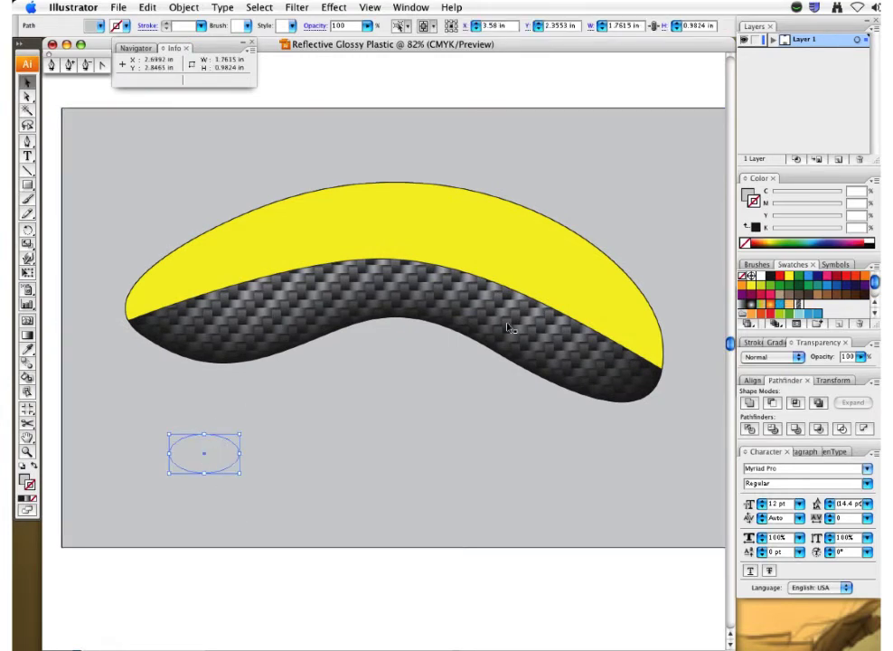
pyautogui.click(868, 242)
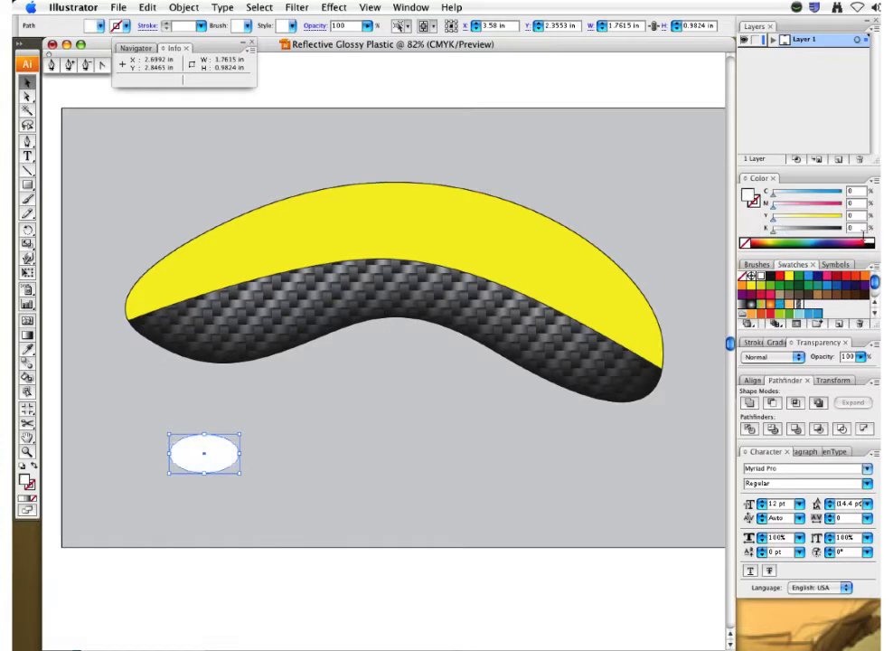
pyautogui.click(153, 584)
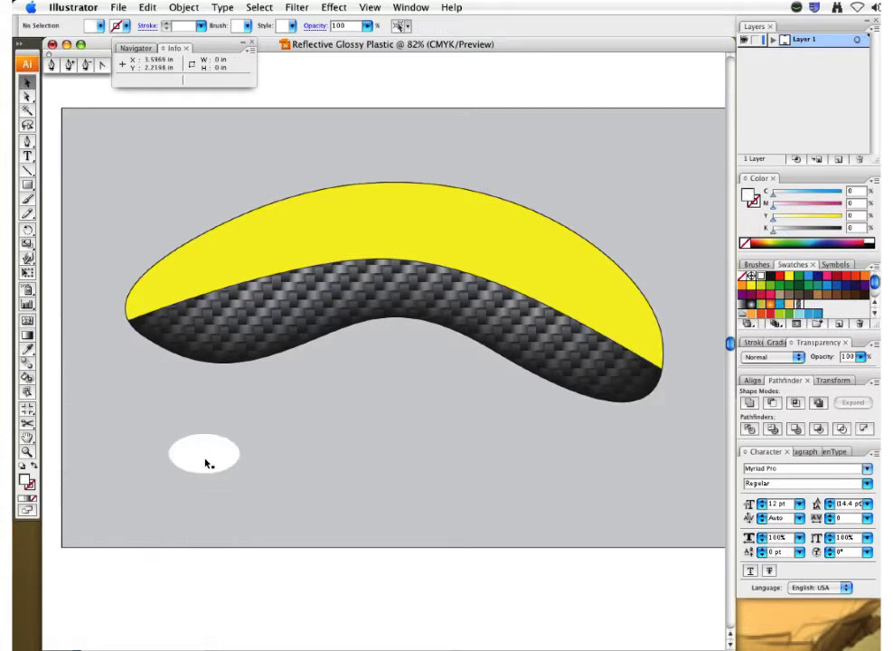
# Paste a copy of the white ellipse, stretch it about 13.6 in wide across the bean's lower edge, and rotate it about -3.9°
pyautogui.click(207, 462)
pyautogui.press('a')
pyautogui.press('super+c')
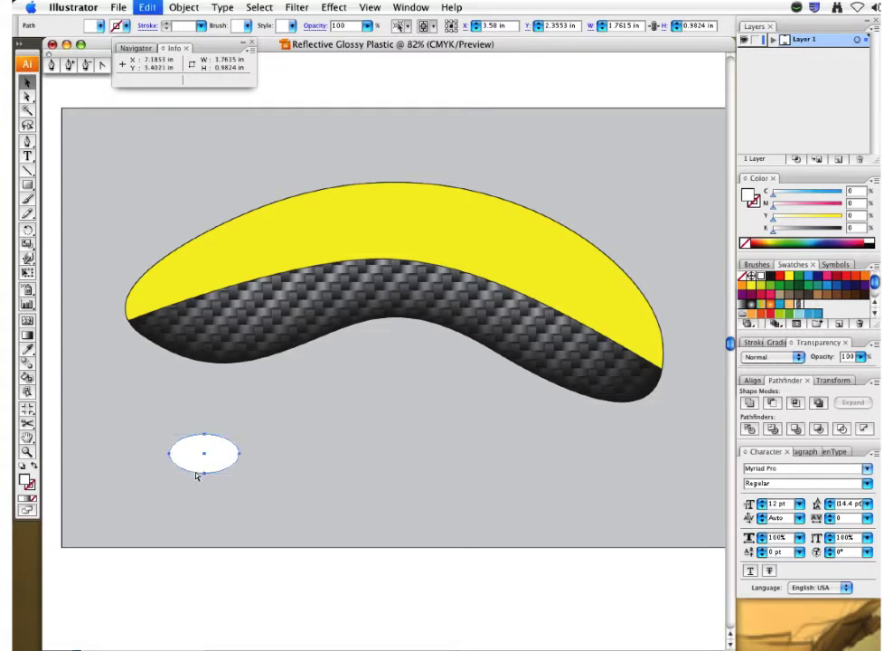
pyautogui.press('super+v')
pyautogui.moveTo(379, 359); pyautogui.dragTo(630, 440)
pyautogui.moveTo(261, 447); pyautogui.dragTo(99, 448)
pyautogui.moveTo(380, 435); pyautogui.dragTo(362, 366)
pyautogui.press('r')
pyautogui.moveTo(534, 372); pyautogui.dragTo(432, 381)
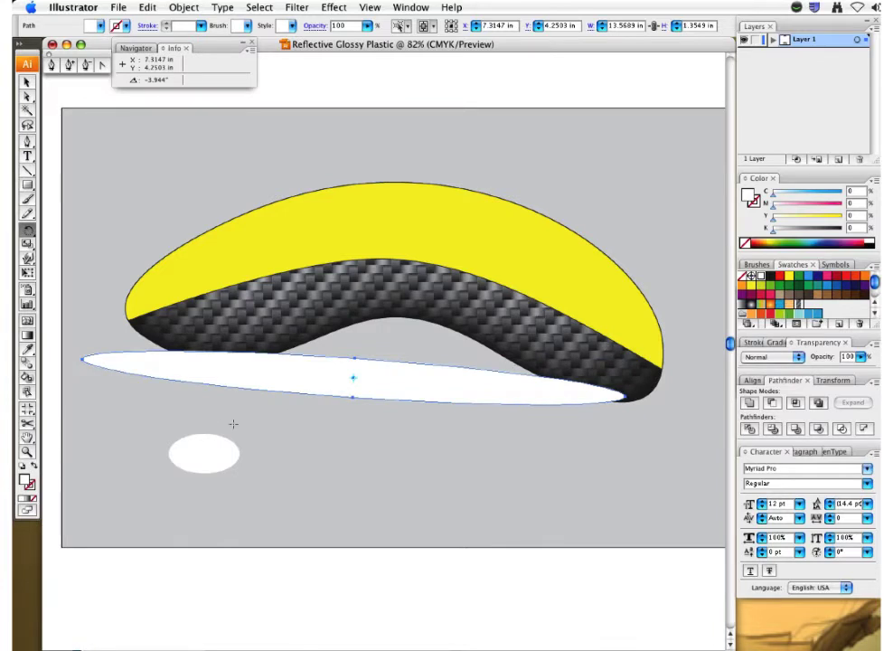
# Reshape the long white ellipse by its anchor points into a dome about 14.7 by 6.6 in covering most of the bean
pyautogui.press('a')
pyautogui.click(355, 362)
pyautogui.moveTo(355, 362); pyautogui.dragTo(324, 154)
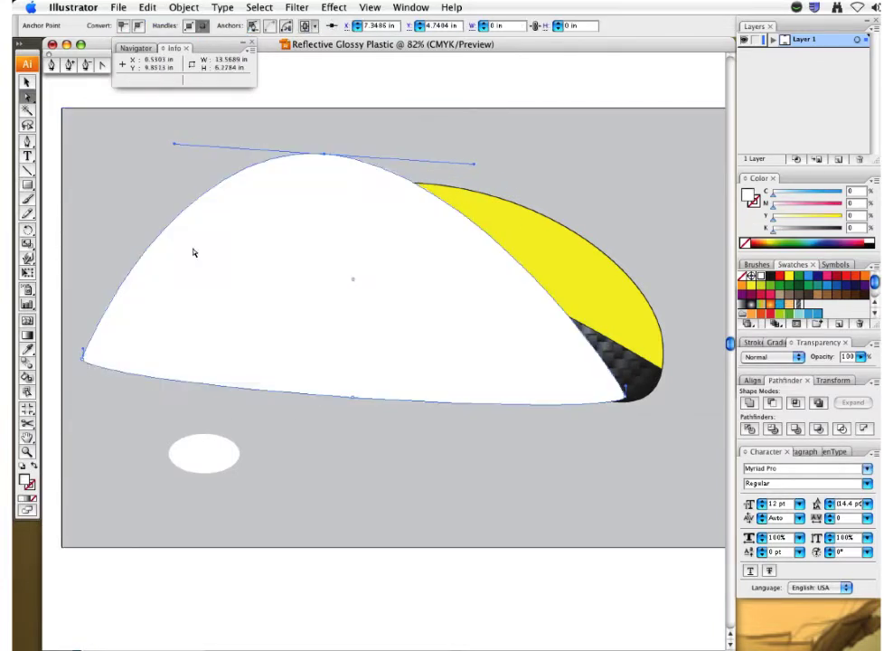
pyautogui.moveTo(83, 355)
pyautogui.mouseDown()
pyautogui.moveTo(78, 287)
pyautogui.moveTo(78, 363)
pyautogui.mouseUp()
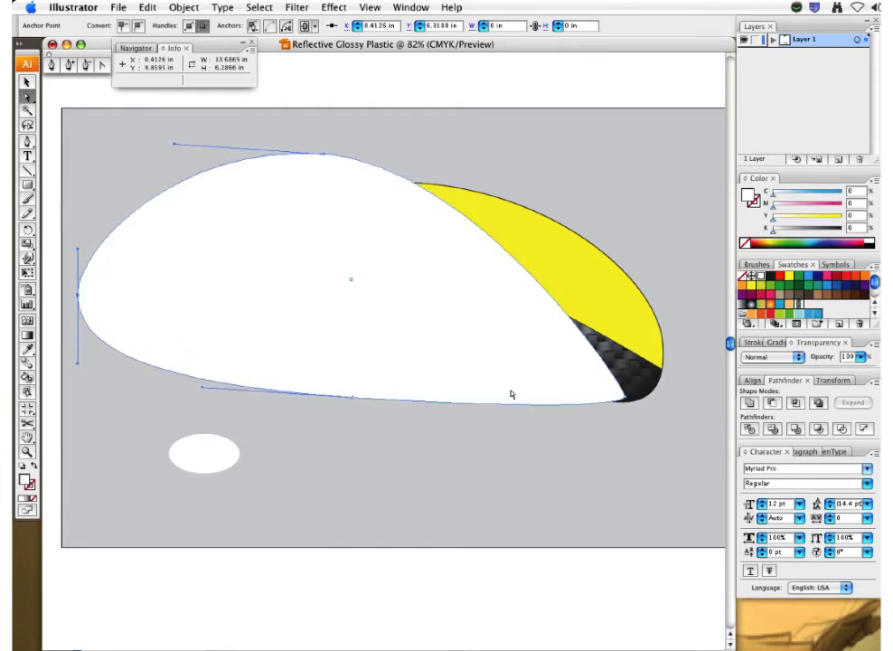
pyautogui.moveTo(624, 402); pyautogui.dragTo(677, 357)
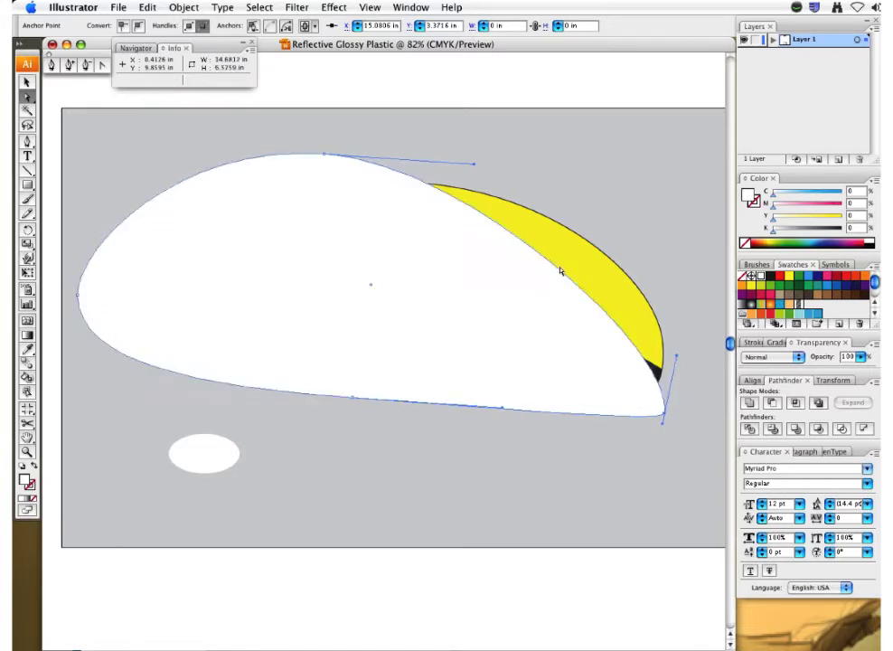
# Move the small white ellipse beside the bean's left tip and lay the large white shape over the bean
pyautogui.press('v')
pyautogui.moveTo(206, 291); pyautogui.dragTo(328, 477)
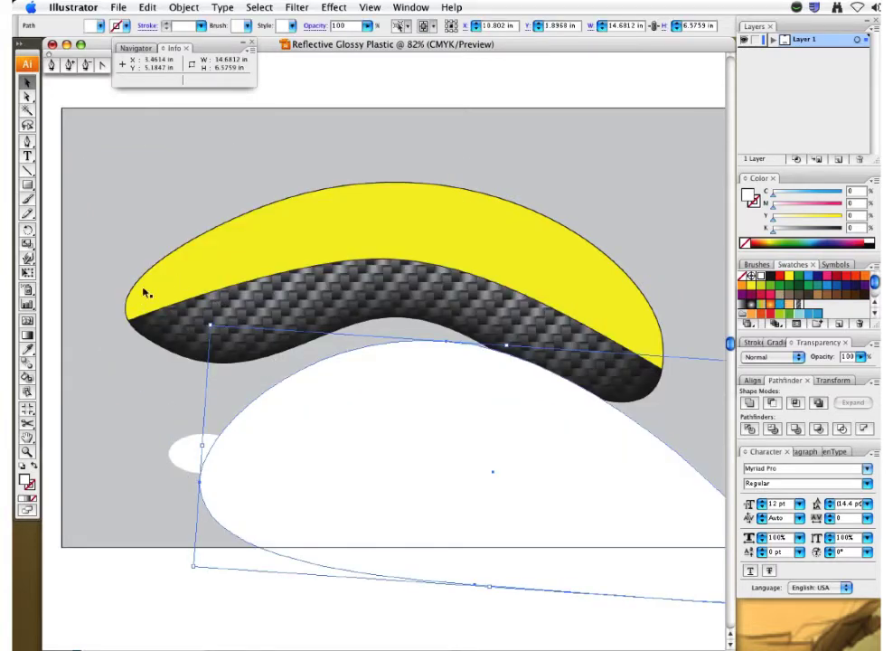
pyautogui.moveTo(190, 442); pyautogui.dragTo(89, 341)
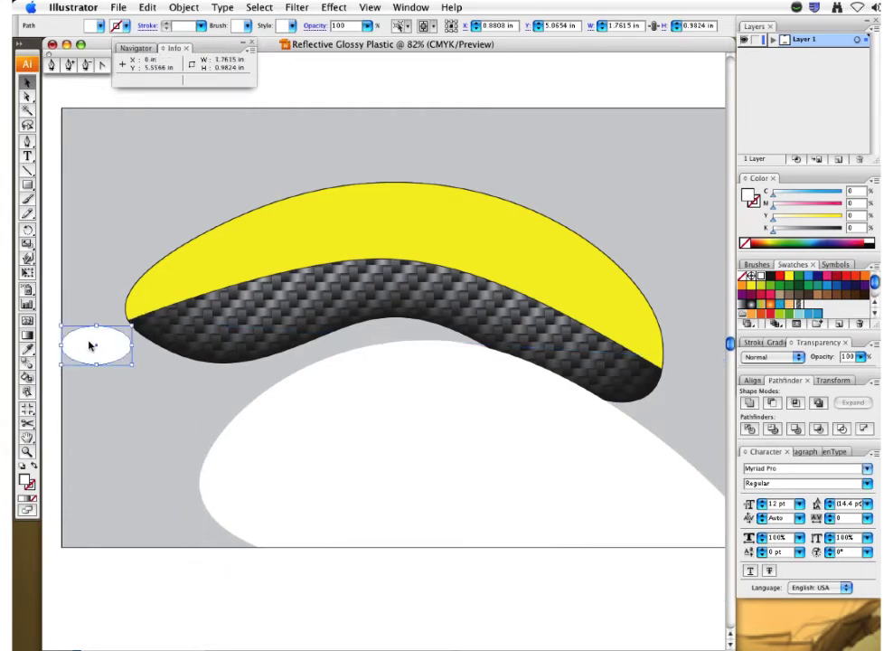
pyautogui.moveTo(273, 447); pyautogui.dragTo(144, 261)
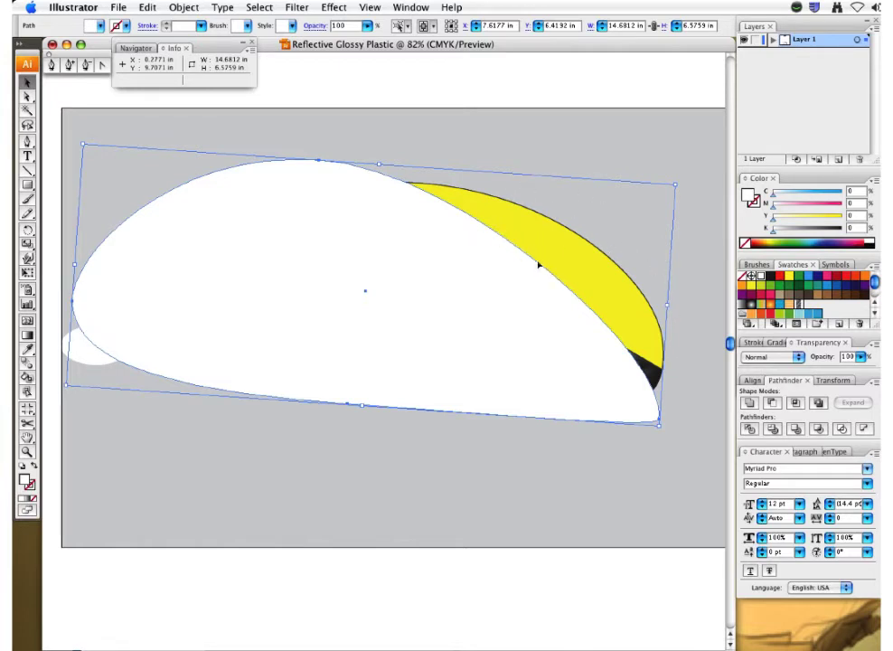
# Bring the small ellipse to the front and shift it together with the large white shape slightly to the right
pyautogui.click(89, 357)
pyautogui.press('super+shift+bracketright')
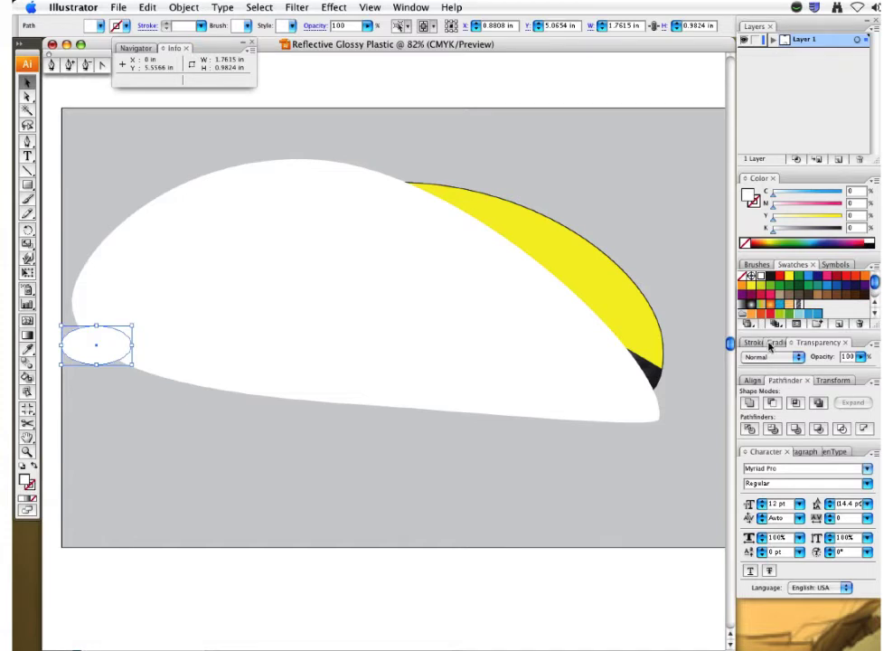
pyautogui.keyDown('shift'); pyautogui.click(170, 357); pyautogui.keyUp('shift')
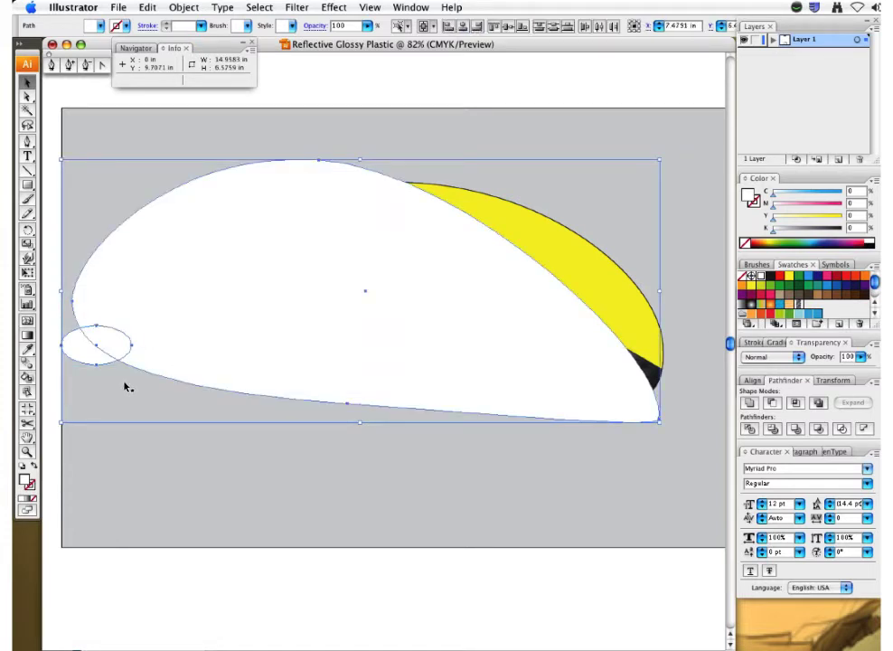
pyautogui.moveTo(100, 349); pyautogui.dragTo(106, 348)
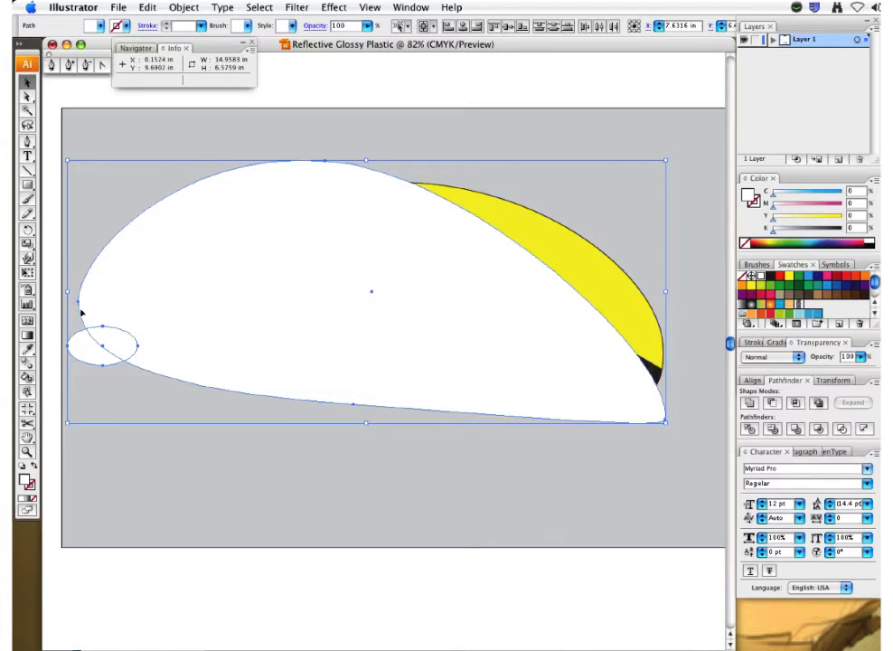
# Blend the small ellipse with the large white shape using 25 specified steps
pyautogui.click(27, 363)
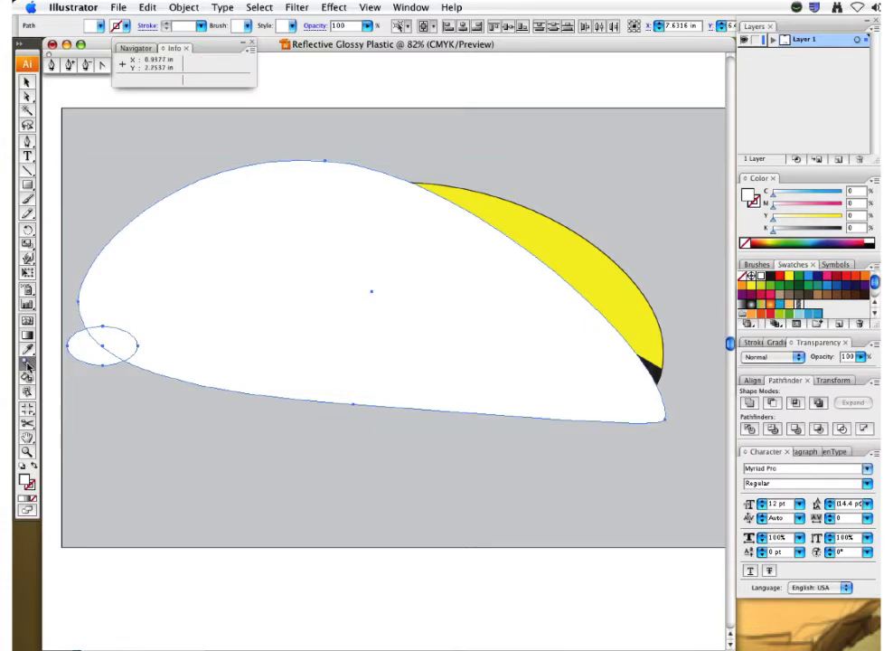
pyautogui.click(79, 304)
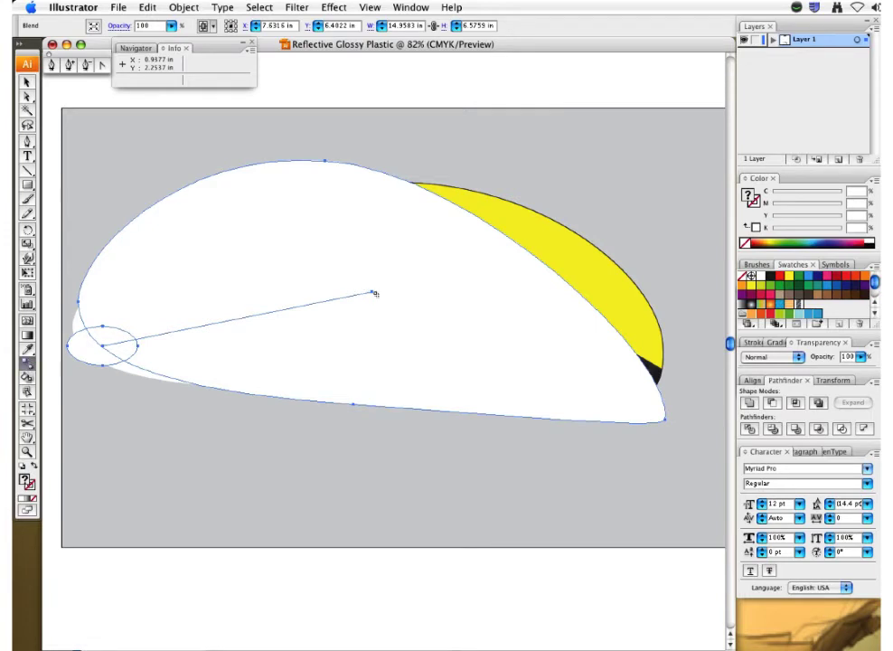
pyautogui.doubleClick(28, 368)
pyautogui.click(507, 269)
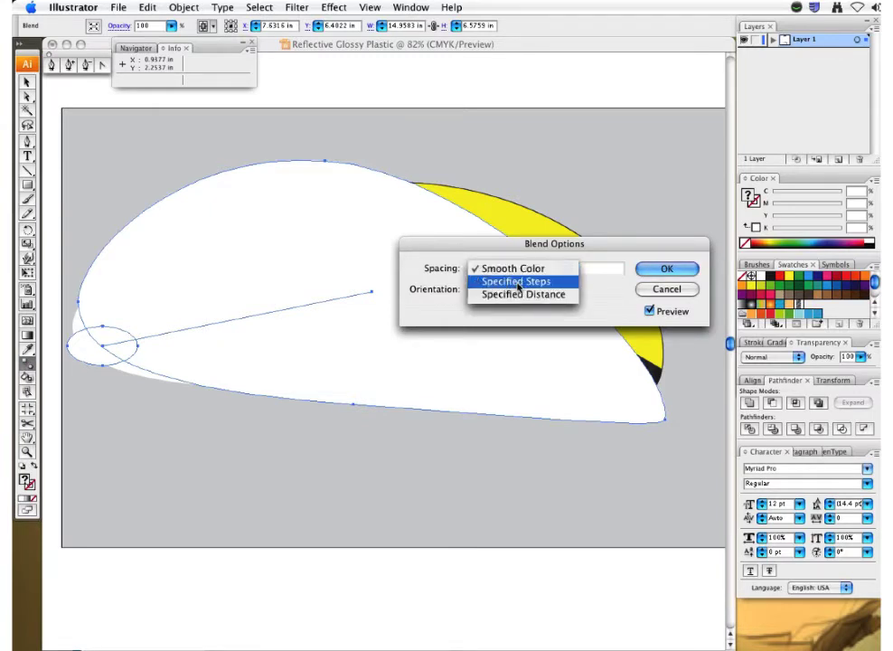
pyautogui.click(515, 283)
pyautogui.write('25')
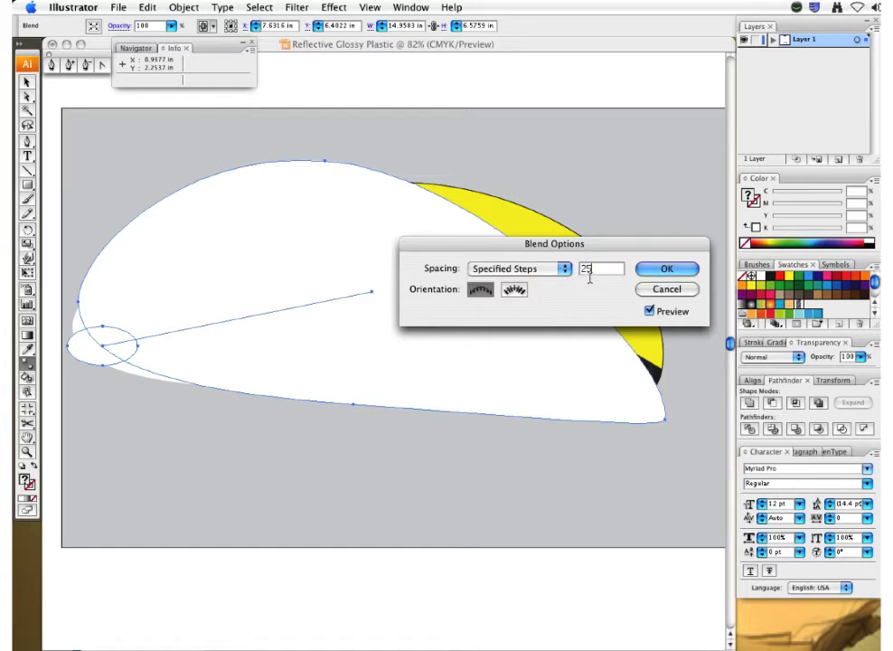
pyautogui.click(649, 310)
pyautogui.click(666, 269)
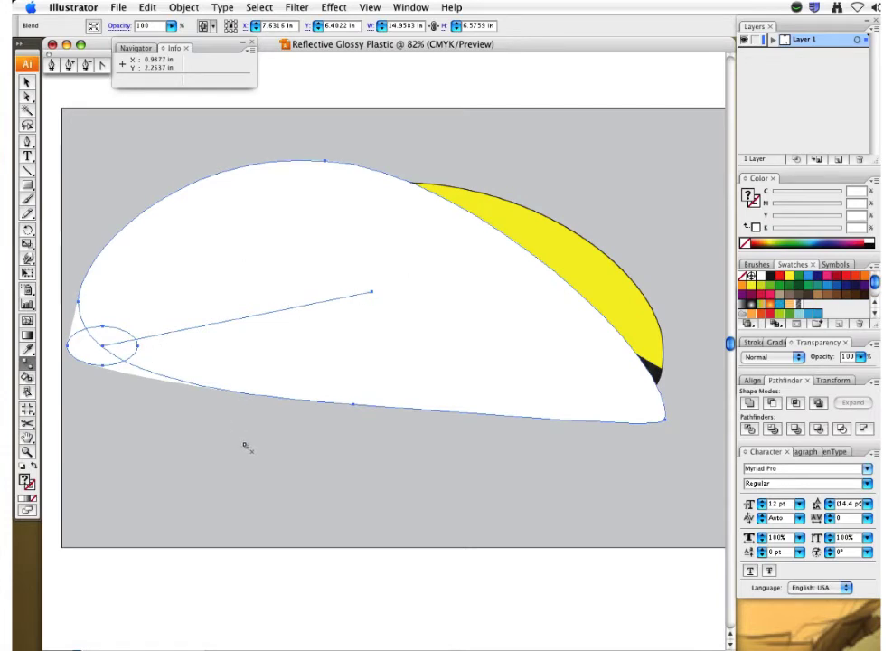
# Select only the large white shape within the blend and reduce its opacity to 0%
pyautogui.click(26, 81)
pyautogui.click(261, 473)
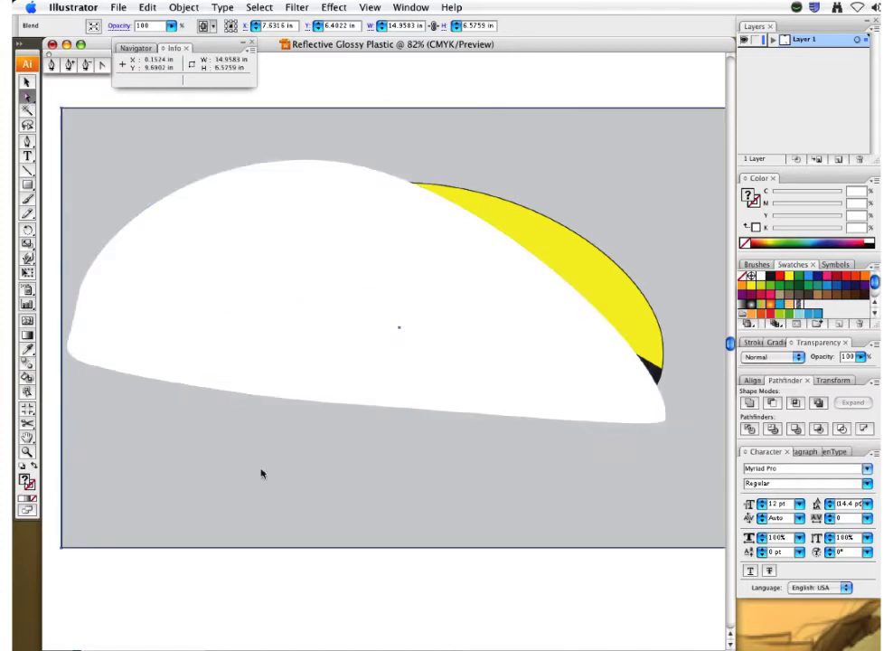
pyautogui.click(503, 239)
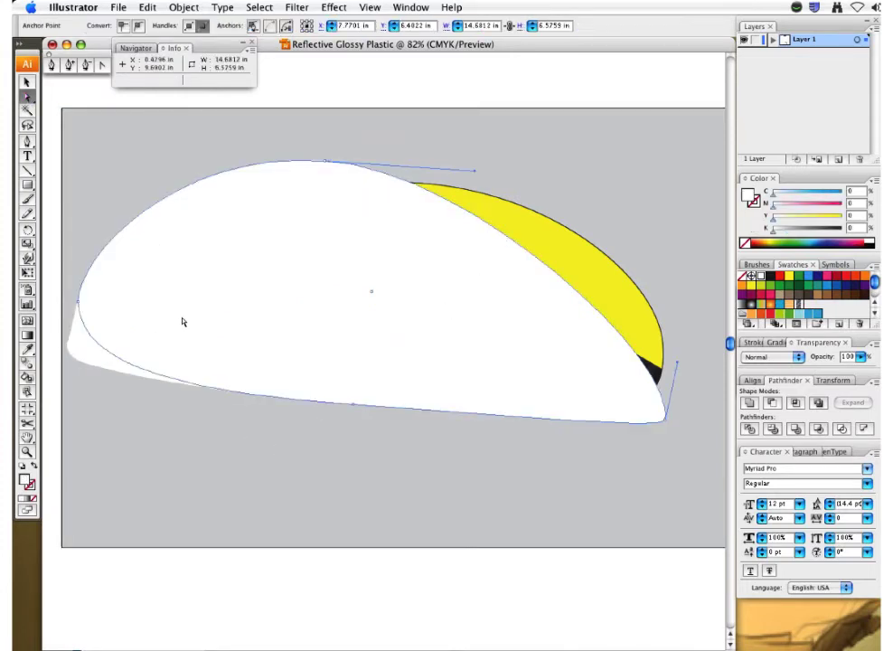
pyautogui.click(859, 356)
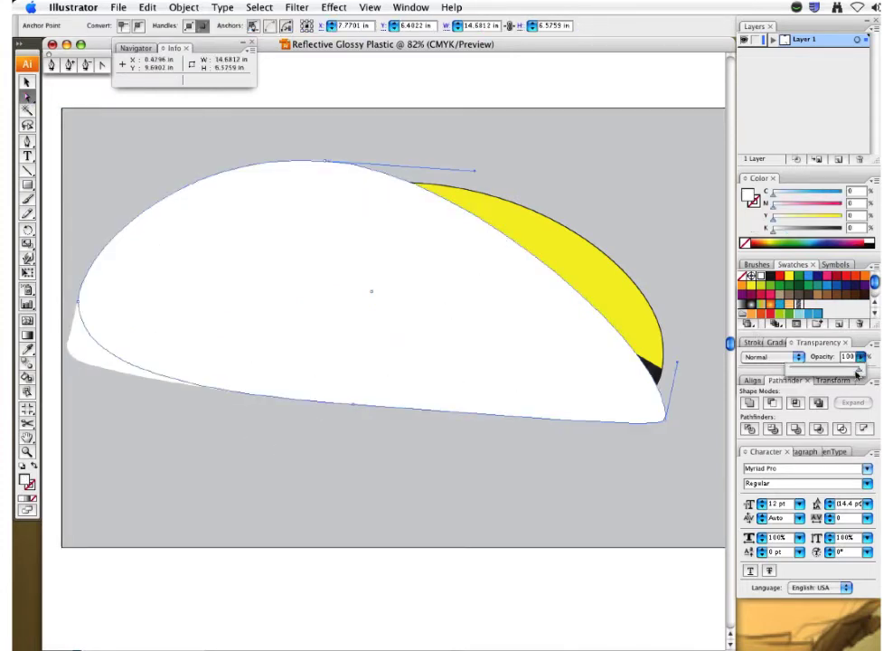
pyautogui.moveTo(859, 371); pyautogui.dragTo(786, 371)
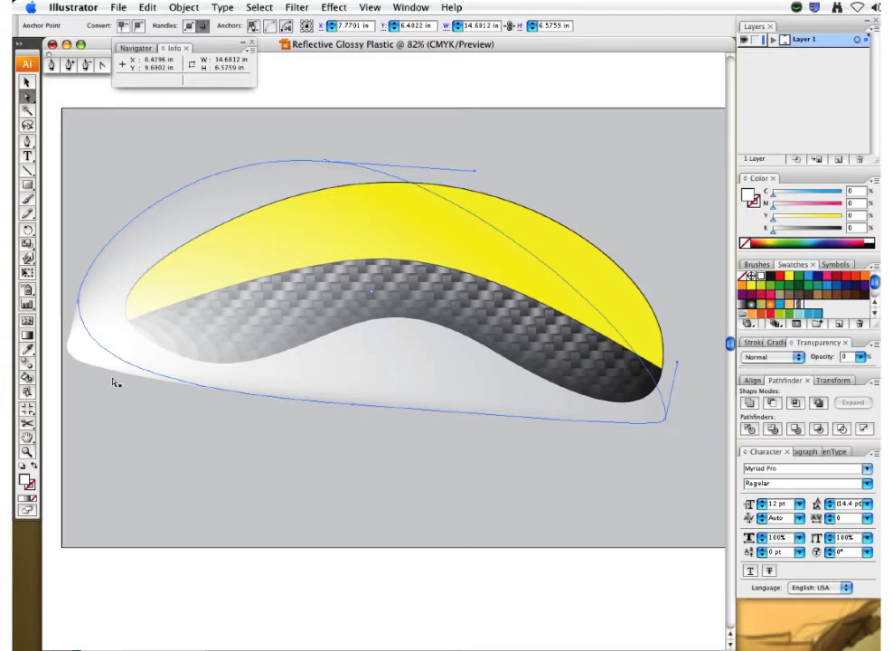
# Reposition the small ellipse of the blend farther out from the bean's left tip, overlapping the gray background's left edge
pyautogui.hscroll(-4, 131, 406)
pyautogui.scroll(1, 131, 406)
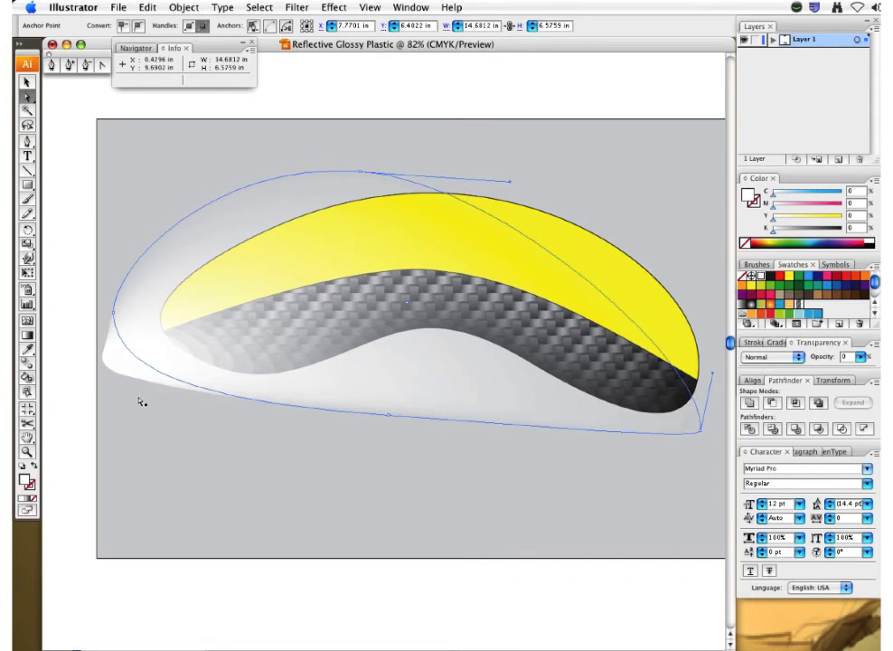
pyautogui.hotkey('ctrl', 'shift', 'a')
pyautogui.press('l')
pyautogui.moveTo(138, 356)
pyautogui.mouseDown()
pyautogui.moveTo(174, 375)
pyautogui.moveTo(159, 354)
pyautogui.moveTo(172, 342)
pyautogui.moveTo(322, 265)
pyautogui.moveTo(379, 276)
pyautogui.moveTo(369, 199)
pyautogui.moveTo(275, 313)
pyautogui.moveTo(159, 349)
pyautogui.mouseUp()
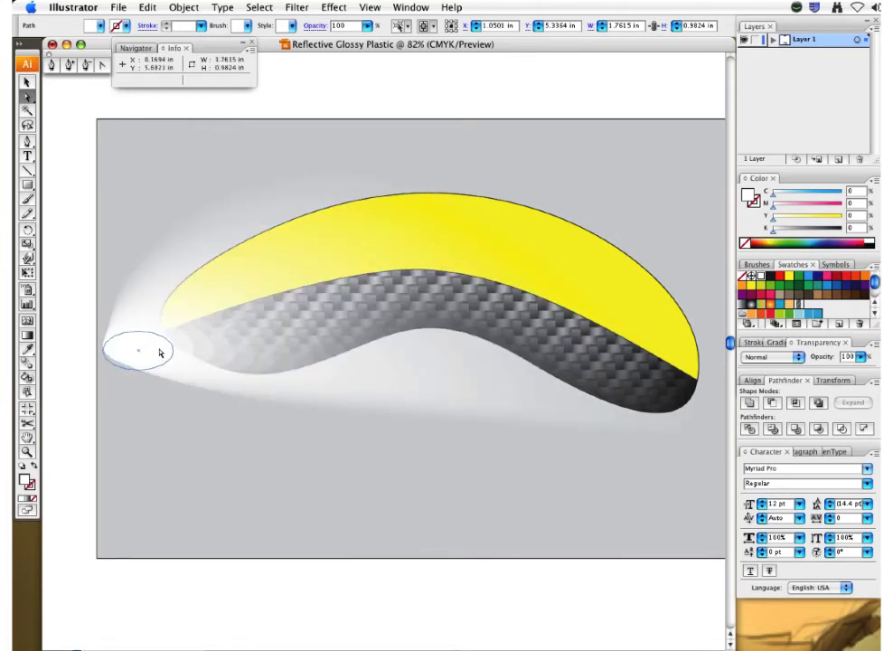
pyautogui.moveTo(156, 353); pyautogui.dragTo(153, 354)
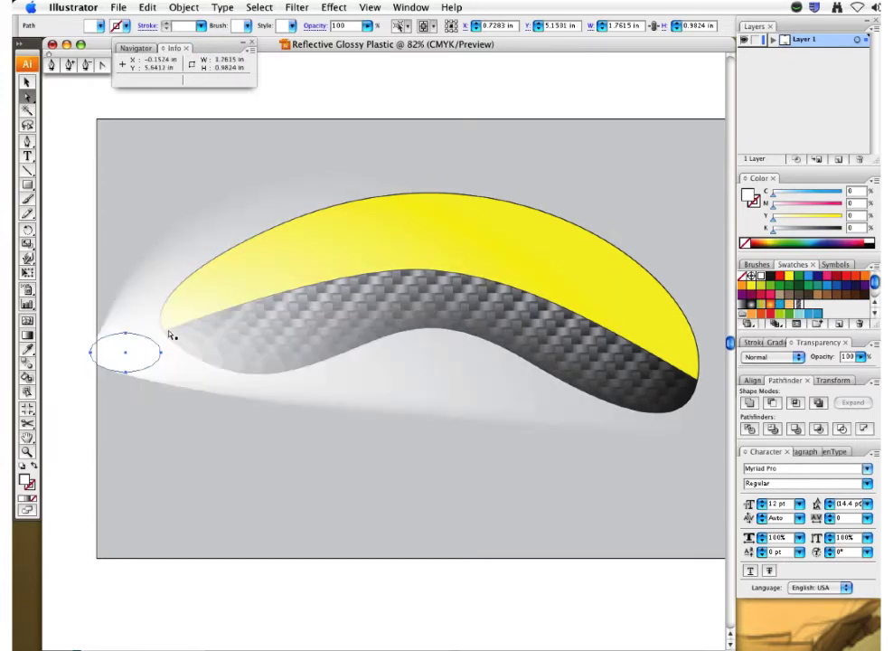
# Reshape the blend's large outline to about 15.06 by 6.74 in, moving its upper and right anchors outward and its lower anchor up onto the bean
pyautogui.click(376, 180)
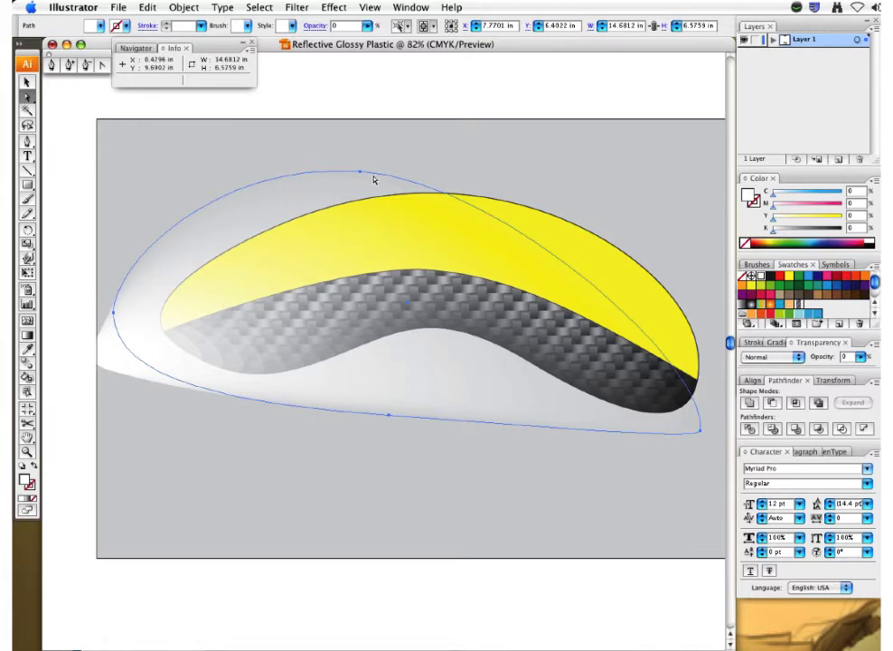
pyautogui.moveTo(361, 175); pyautogui.dragTo(397, 152)
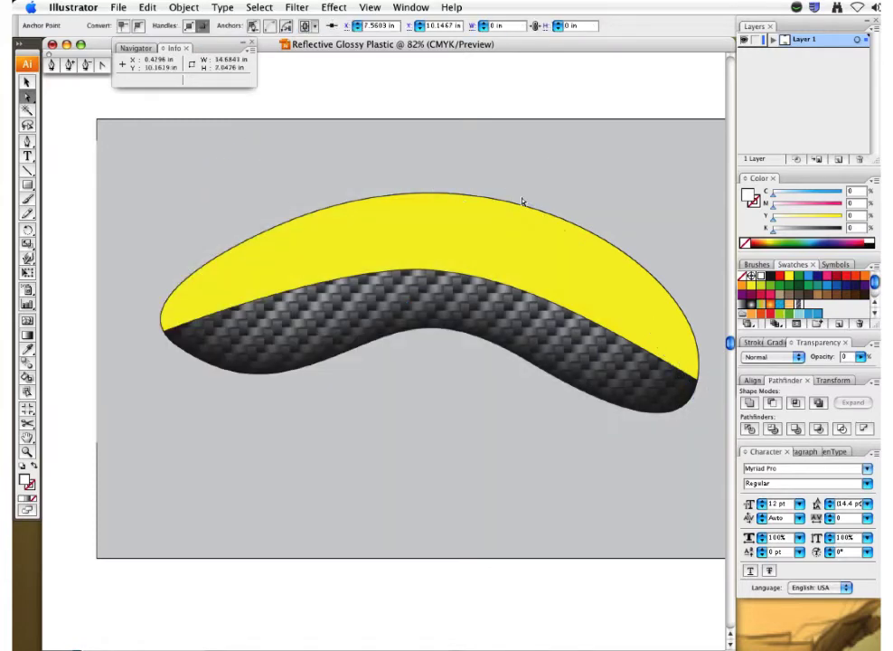
pyautogui.press('Delete')
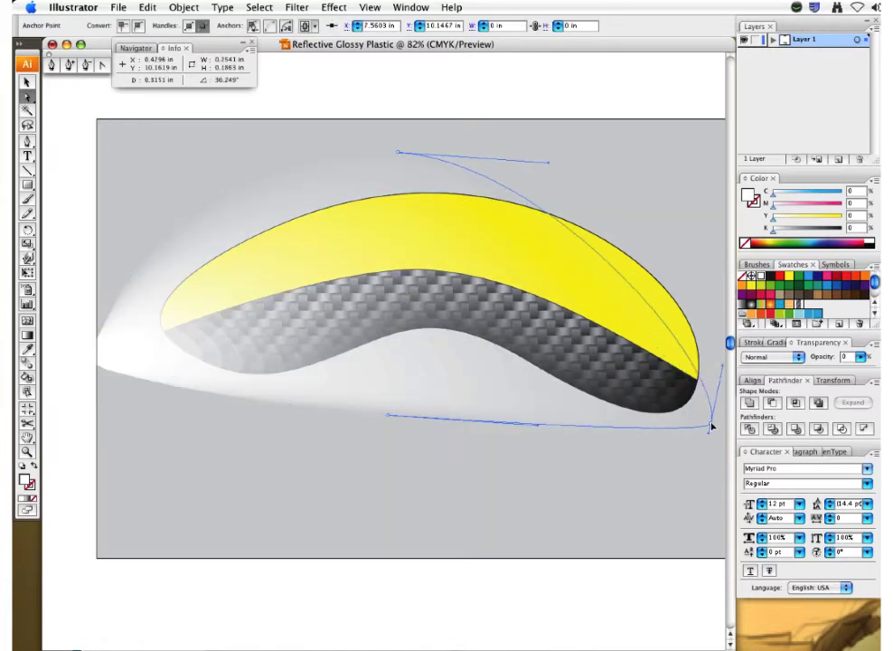
pyautogui.hotkey('ctrl', 'z')
pyautogui.moveTo(538, 425); pyautogui.dragTo(520, 391)
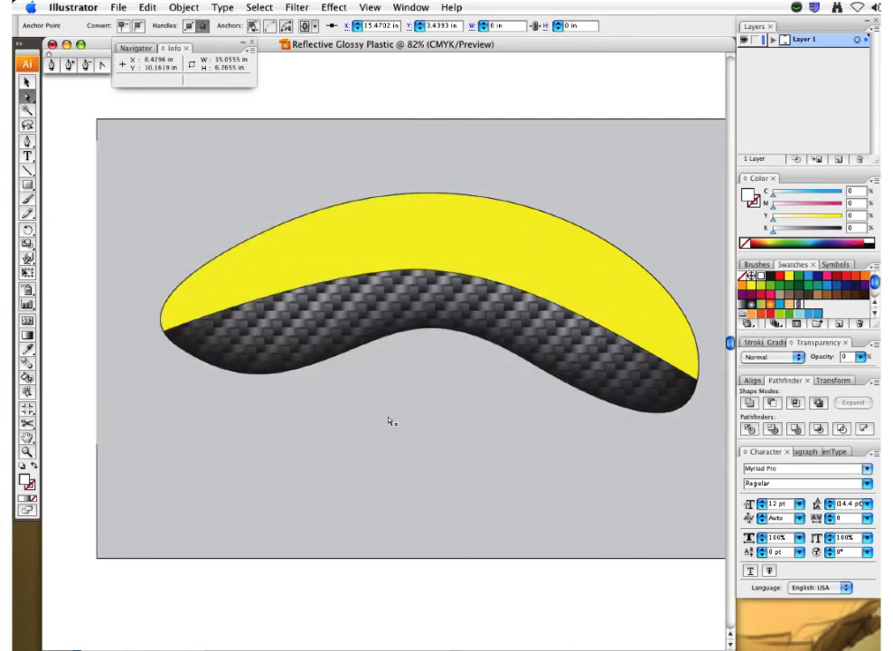
pyautogui.moveTo(390, 419); pyautogui.dragTo(398, 332)
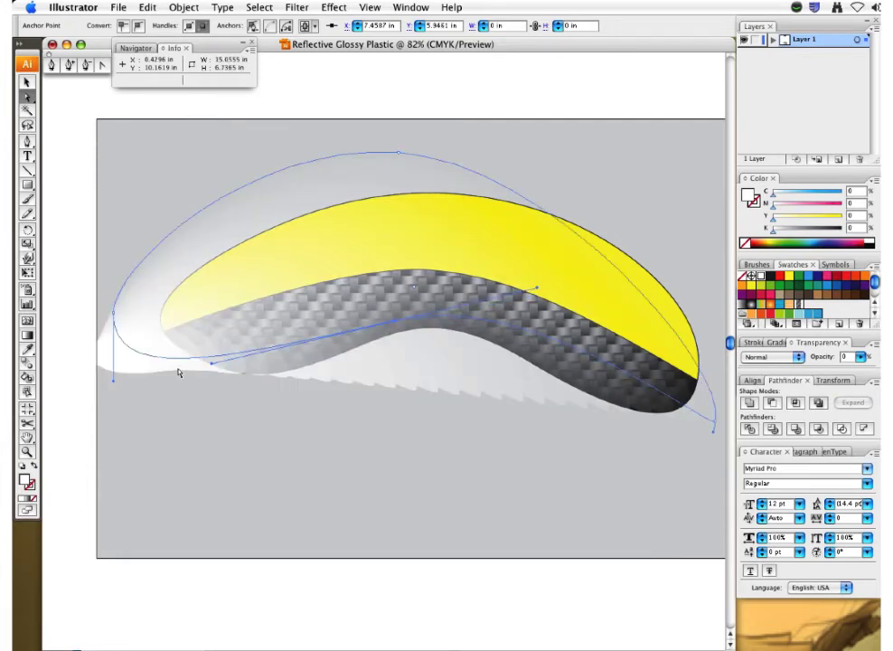
# Flatten the blend's small ellipse to about 1.73 by 0.73 in by adjusting its anchor points
pyautogui.click(140, 373)
pyautogui.moveTo(129, 373); pyautogui.dragTo(134, 347)
pyautogui.click(126, 349)
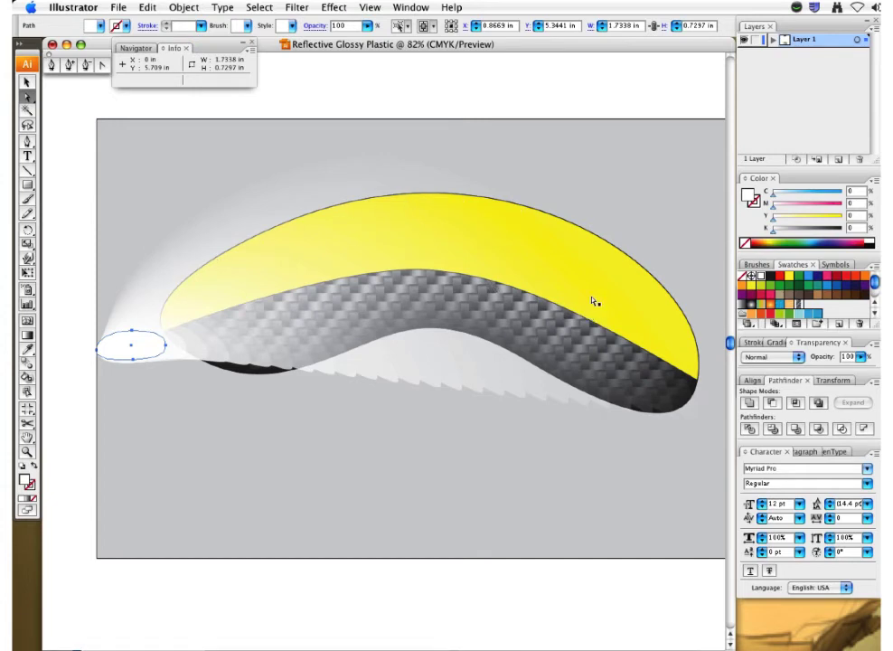
# Select the yellow highlight shape and bring it to the front of the blend
pyautogui.press('v')
pyautogui.click(303, 470)
pyautogui.click(534, 227)
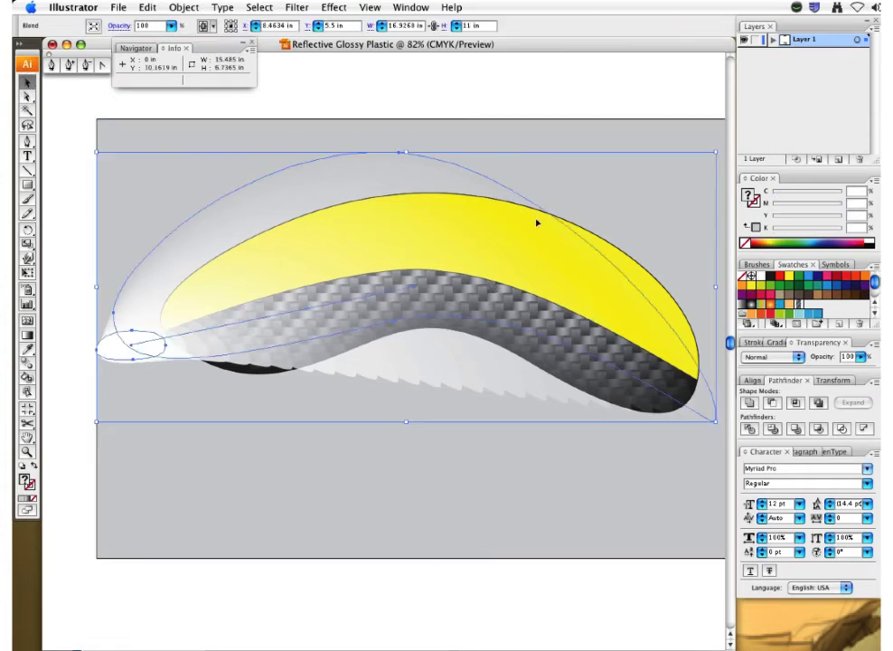
pyautogui.click(660, 287)
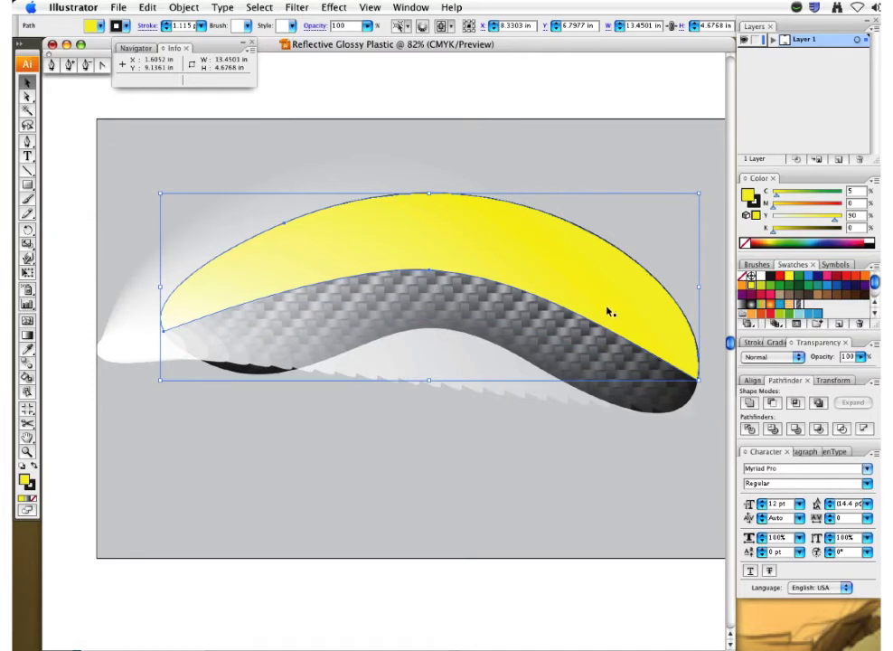
pyautogui.click(184, 9)
pyautogui.moveTo(207, 38)
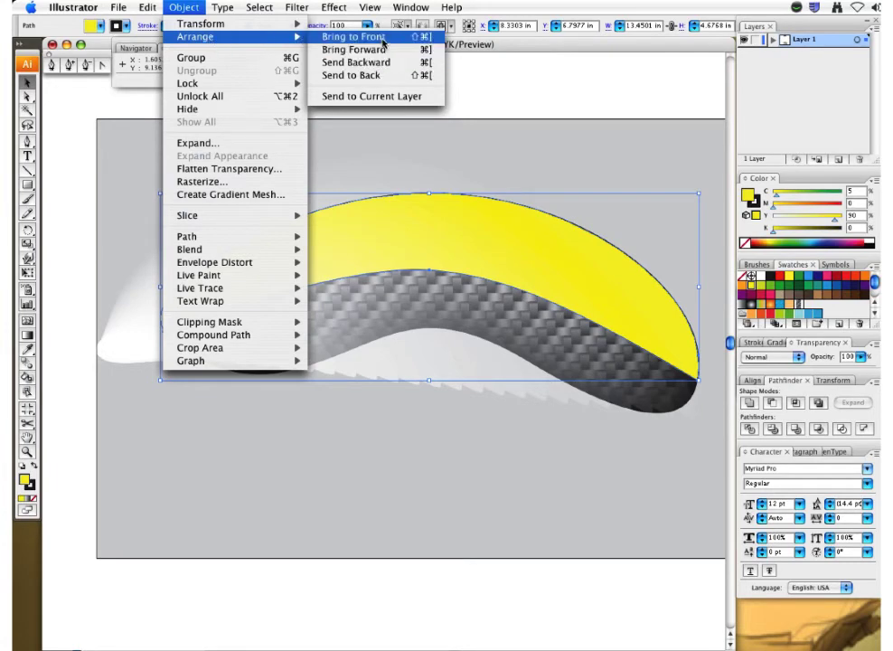
pyautogui.click(354, 37)
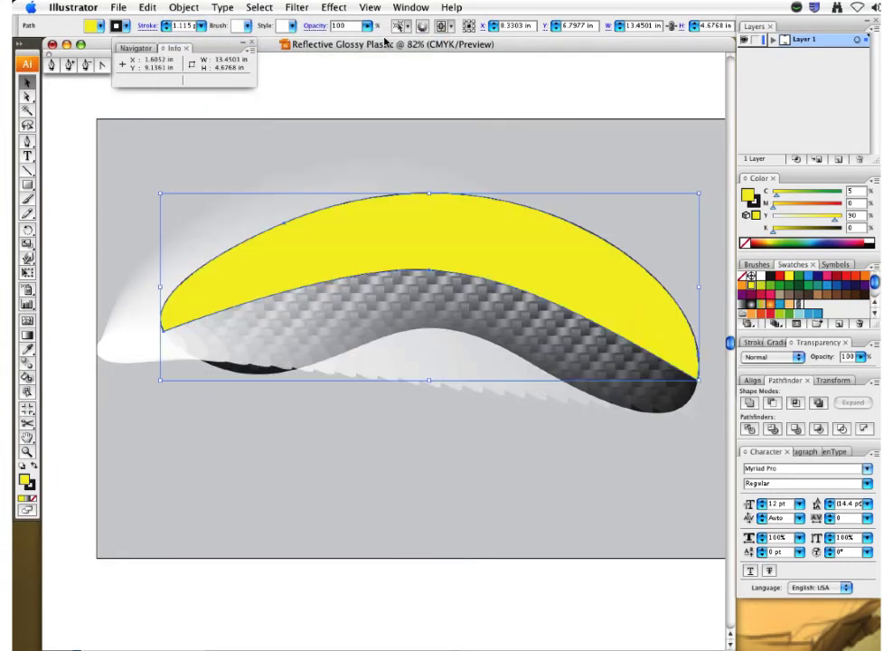
# Make a clipping mask from the yellow shape and the white blend
pyautogui.click(122, 409)
pyautogui.click(217, 267)
pyautogui.keyDown('shift'); pyautogui.click(134, 331); pyautogui.keyUp('shift')
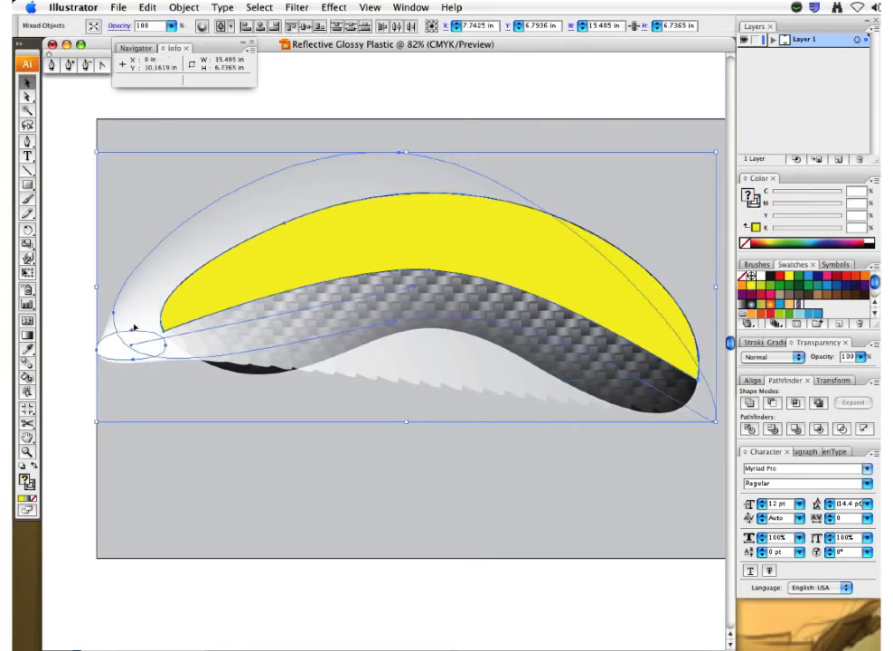
pyautogui.click(183, 8)
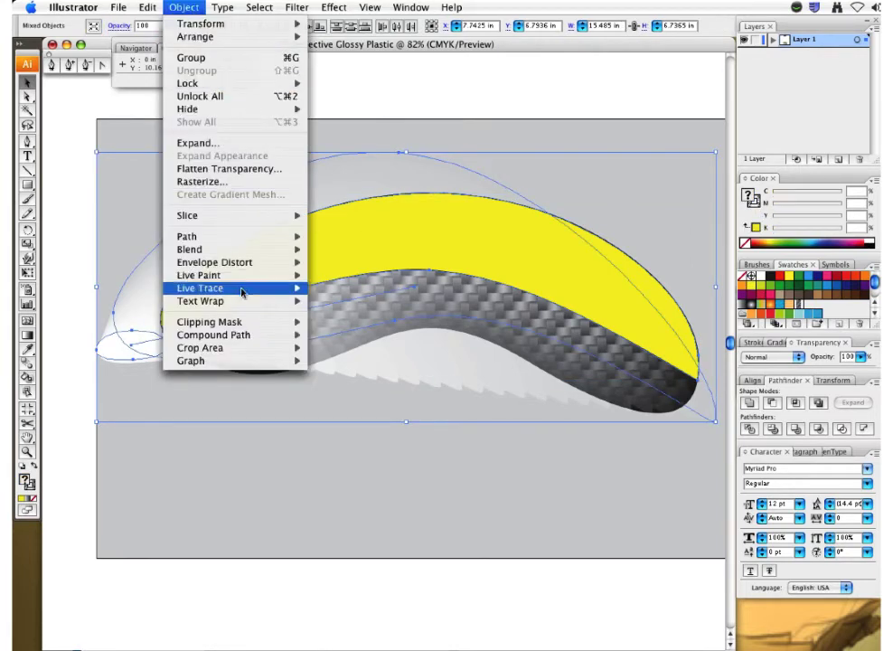
pyautogui.moveTo(251, 326)
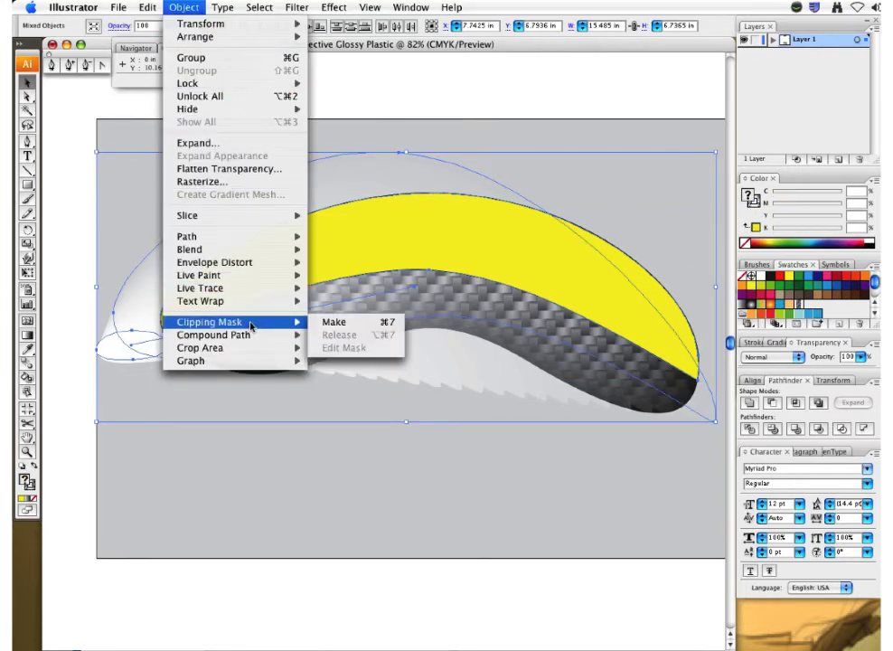
pyautogui.click(334, 323)
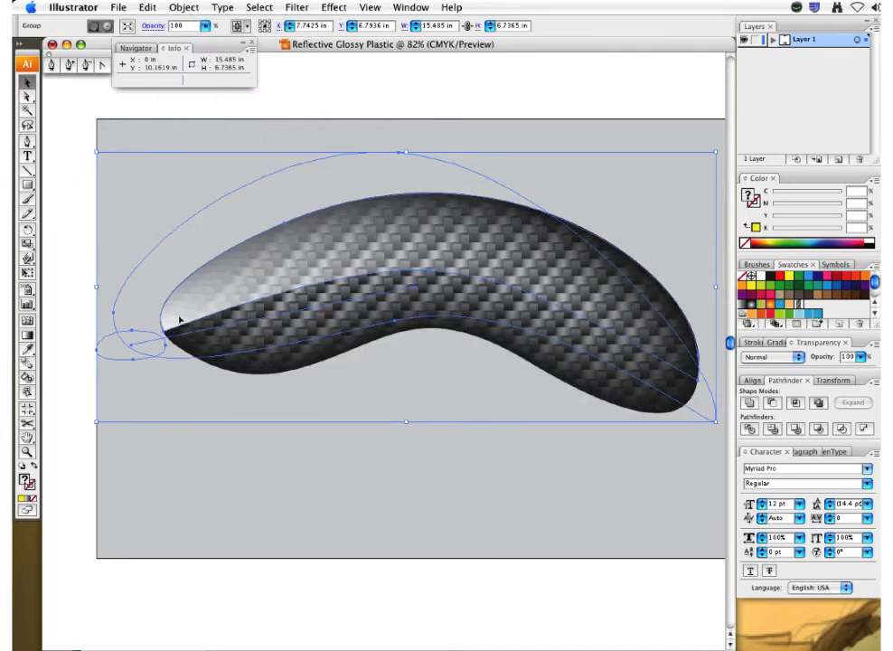
# Undo the clipping mask to restore the separate yellow highlight shape and white blend, leaving nothing selected
pyautogui.click(630, 103)
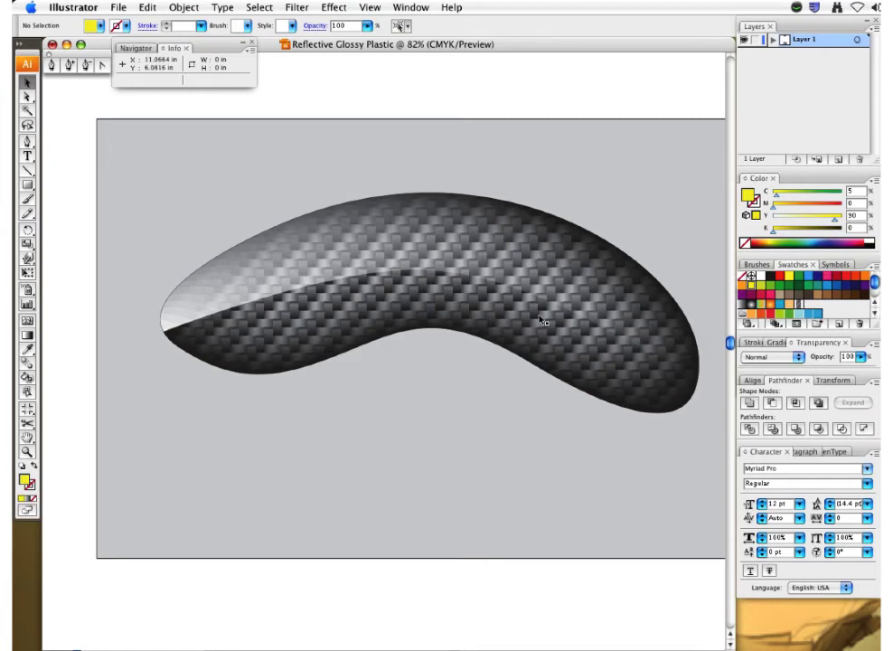
pyautogui.press('super+alt+3')
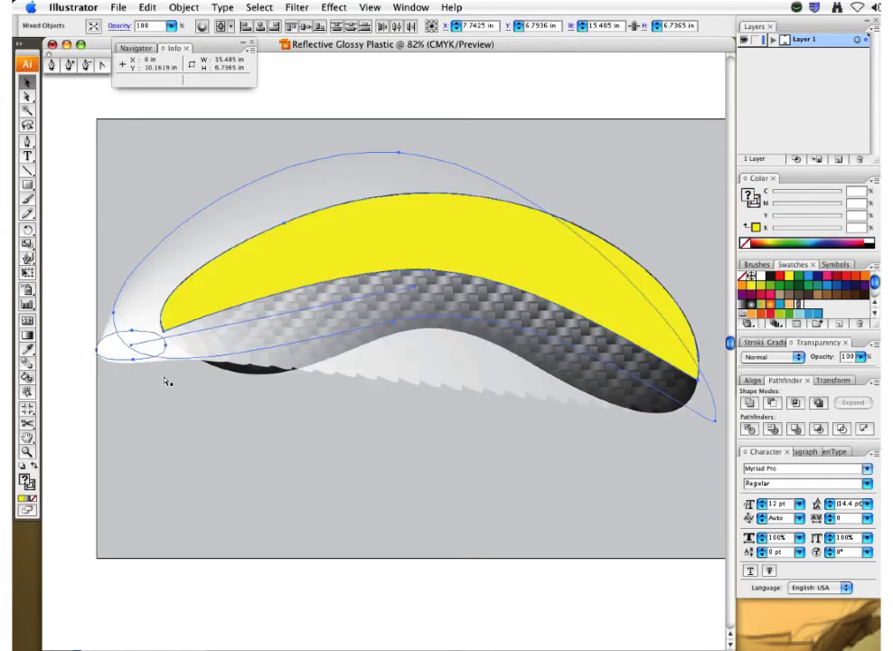
pyautogui.press('v')
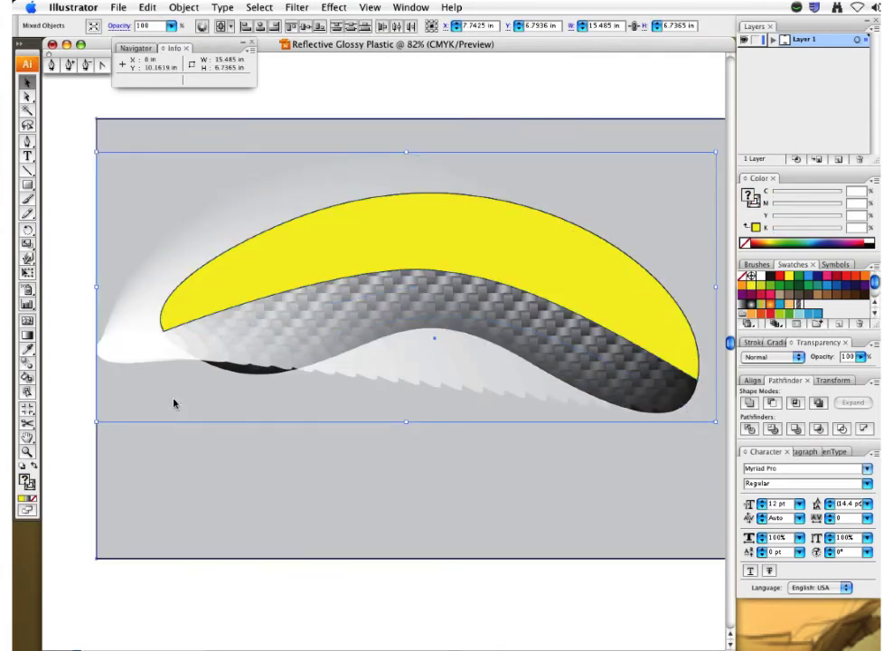
# Offset the yellow shape's path by -2 mm and delete the original outer shape
pyautogui.click(271, 281)
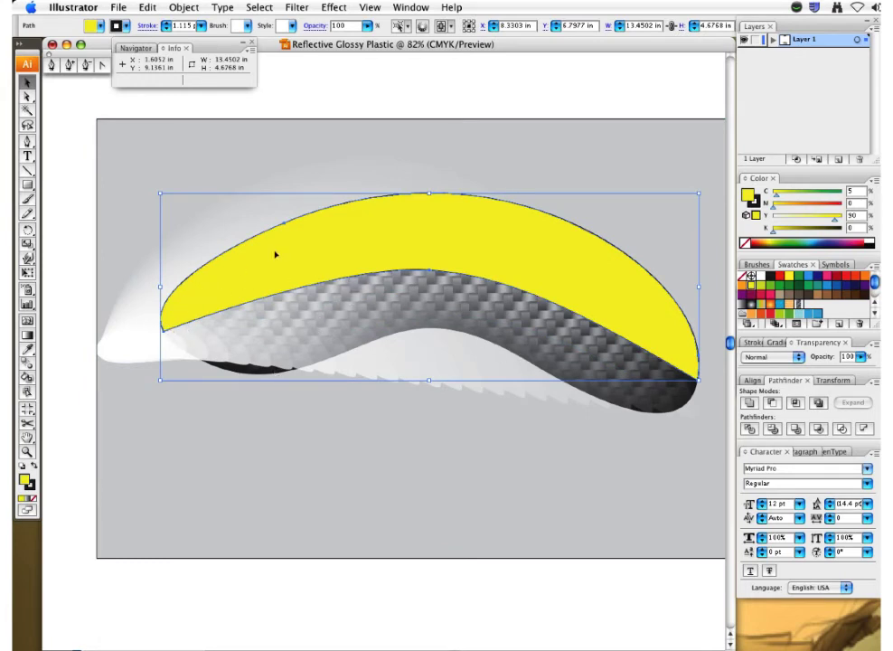
pyautogui.click(177, 8)
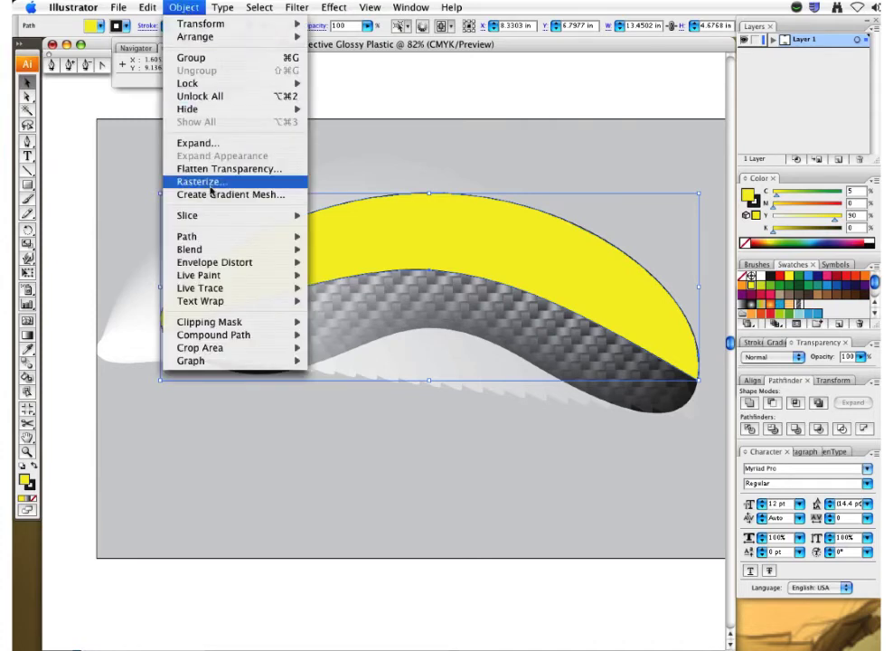
pyautogui.moveTo(195, 236)
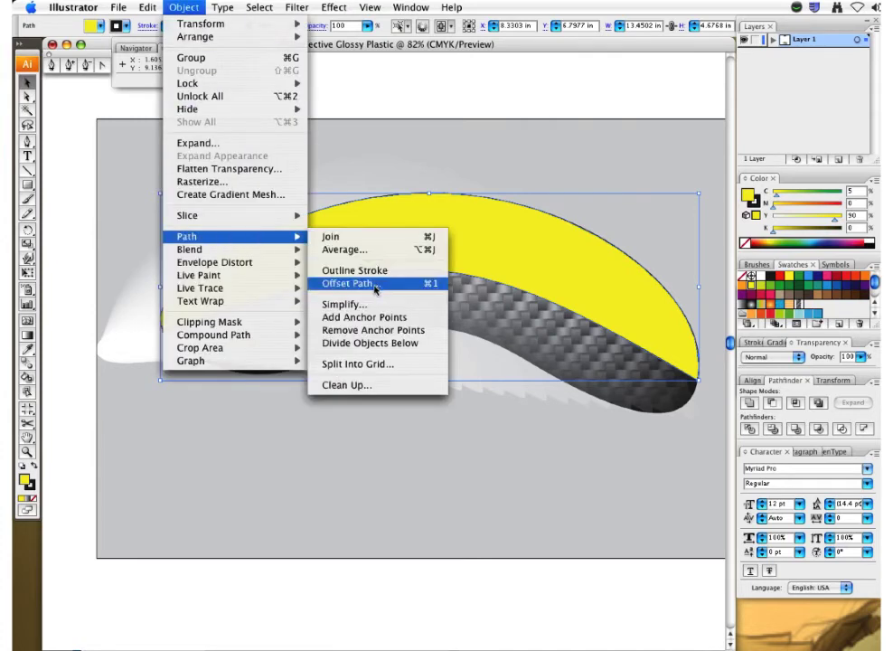
pyautogui.click(350, 284)
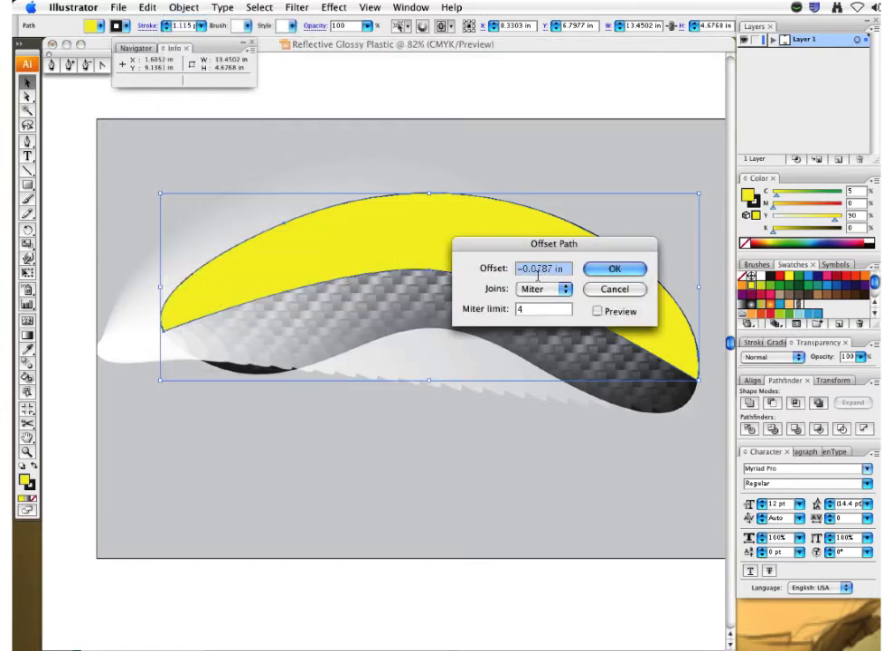
pyautogui.write('-2mm')
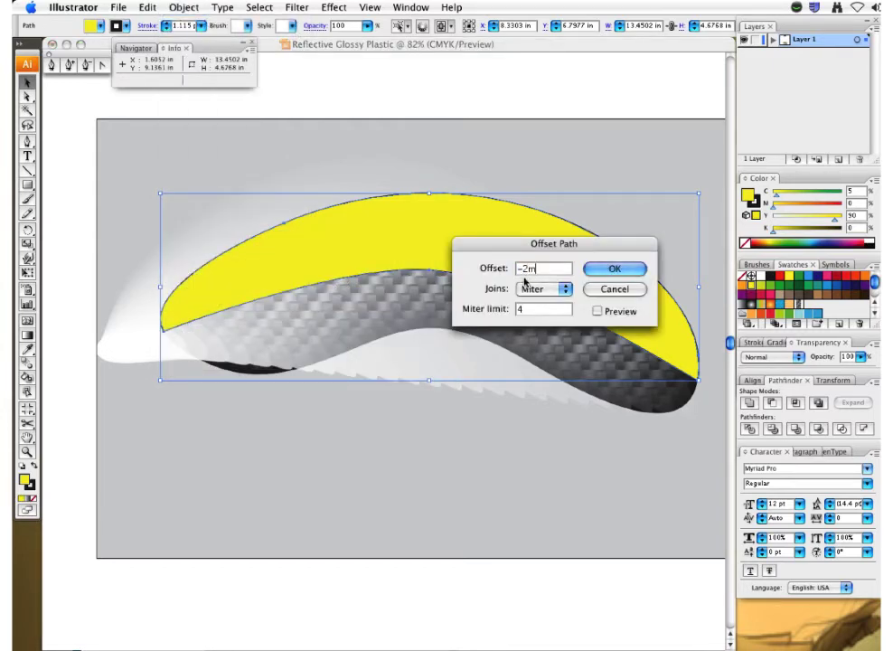
pyautogui.click(597, 311)
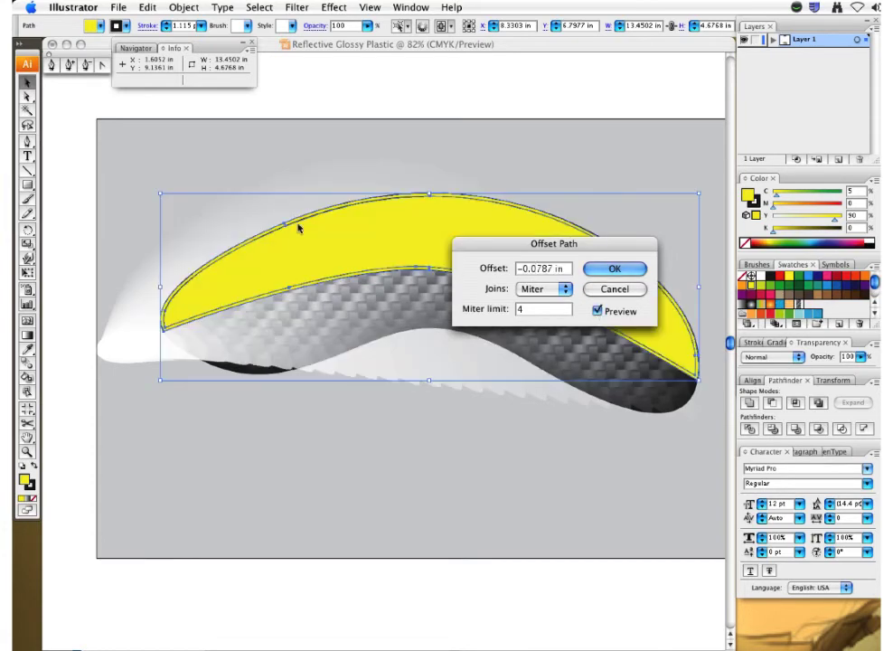
pyautogui.click(611, 270)
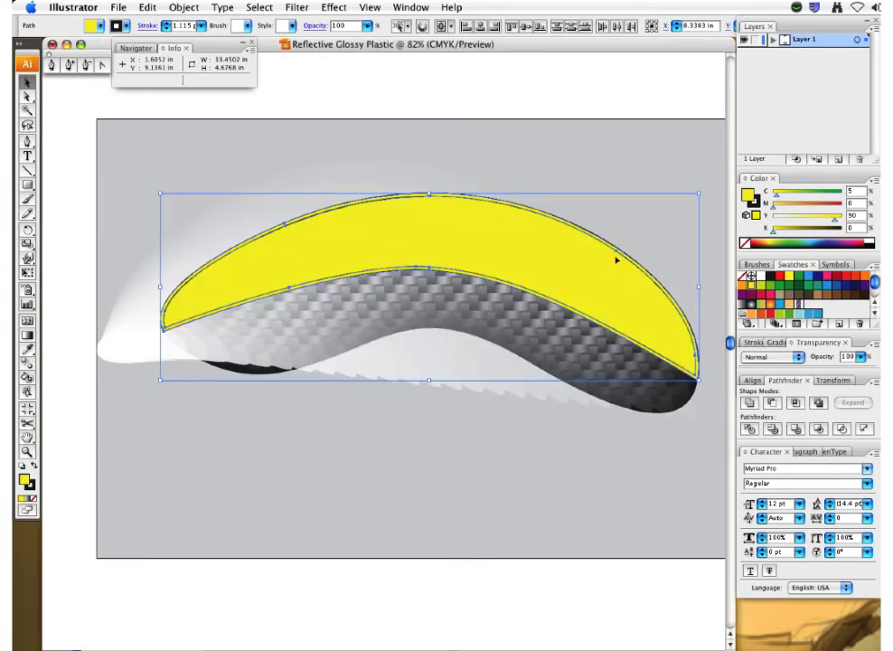
pyautogui.click(306, 225)
pyautogui.press('super+shift+a')
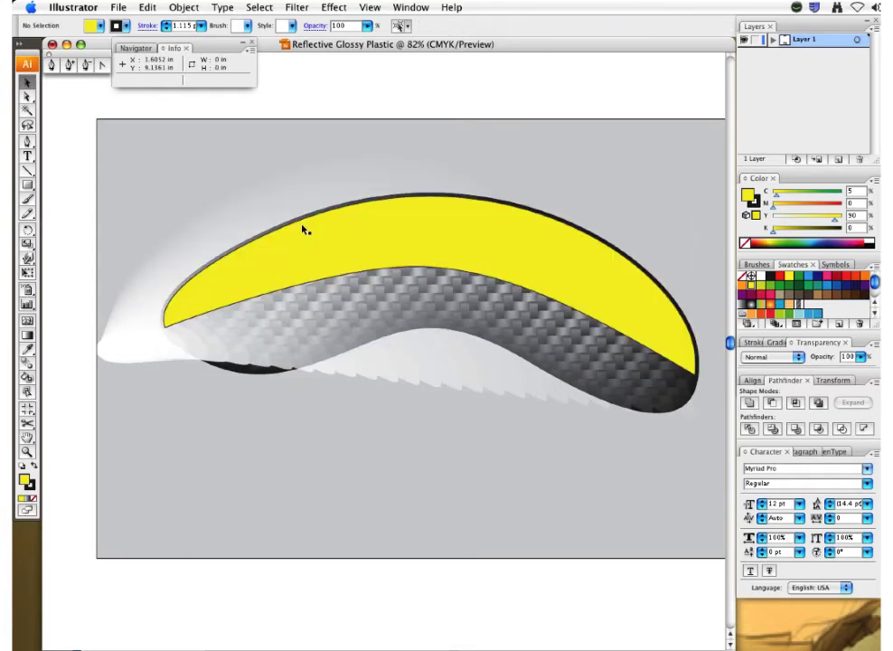
# Make a clipping mask from the smaller yellow shape and the white blend, then deselect everything
pyautogui.click(215, 262)
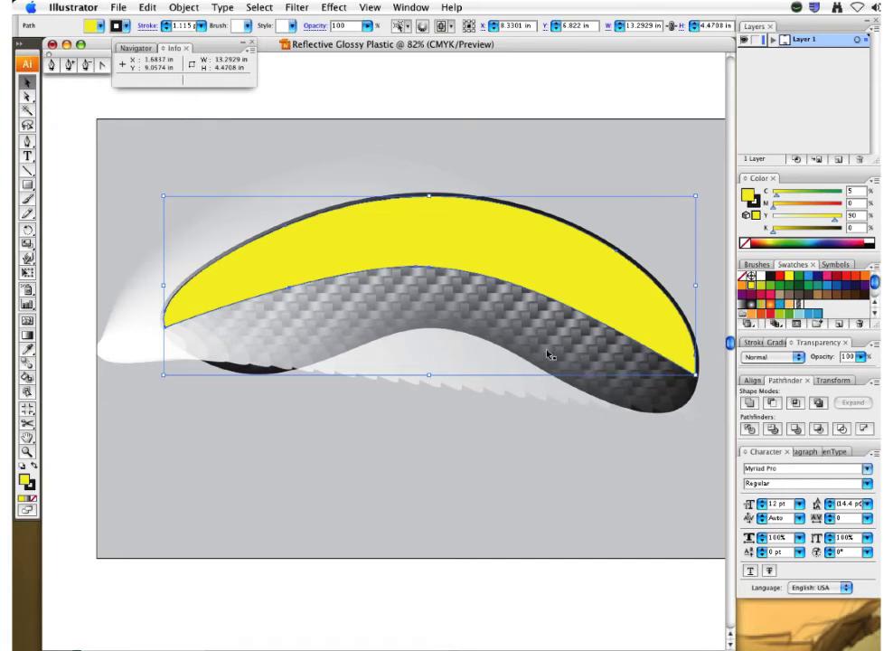
pyautogui.keyDown('shift'); pyautogui.click(126, 343); pyautogui.keyUp('shift')
pyautogui.click(183, 8)
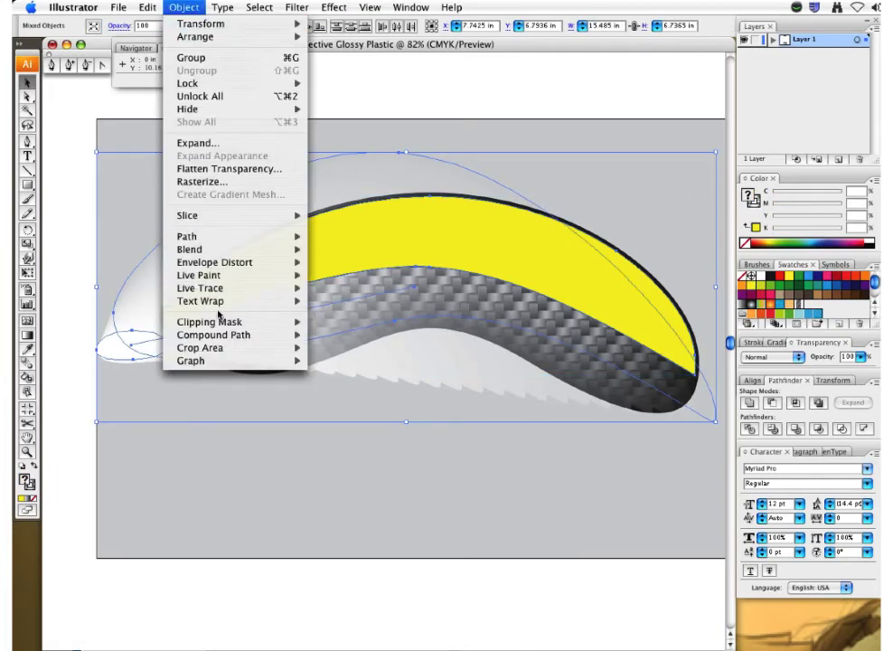
pyautogui.moveTo(226, 322)
pyautogui.click(381, 322)
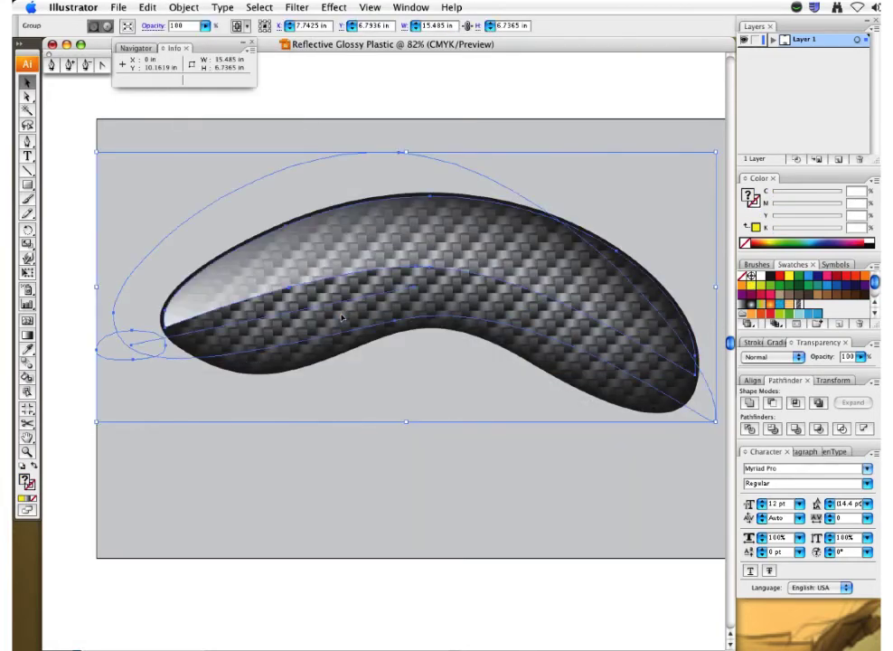
pyautogui.click(254, 483)
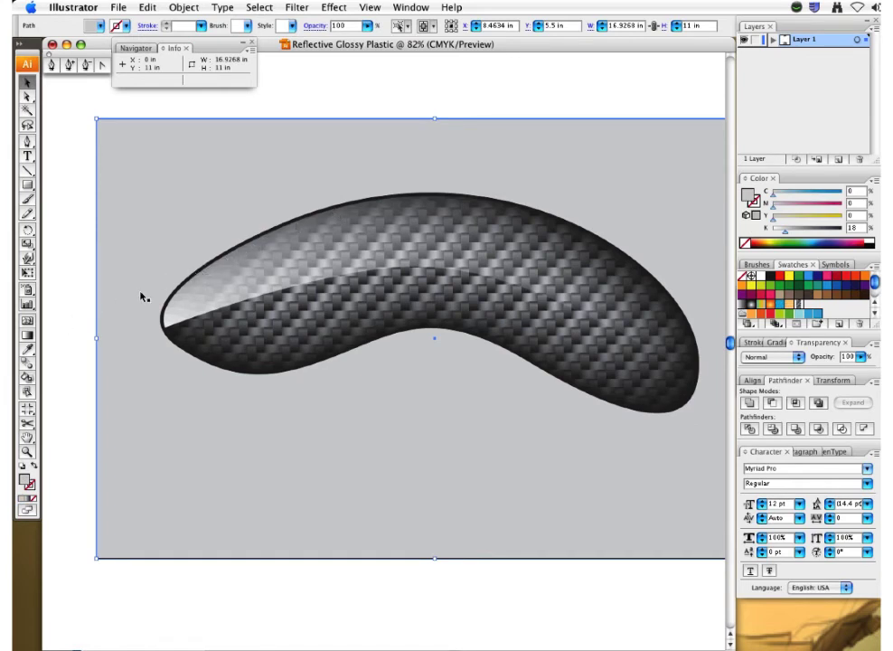
pyautogui.press('super+shift+a')
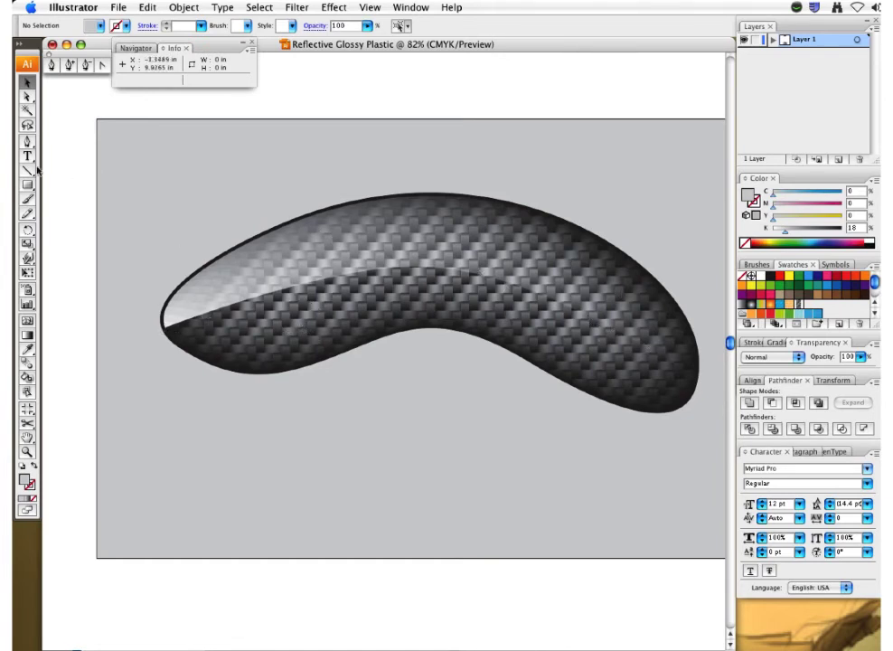
# Draw a white ellipse about 1.20 by 0.25 in above the bean's left end and duplicate it in place
pyautogui.moveTo(27, 184); pyautogui.dragTo(59, 216)
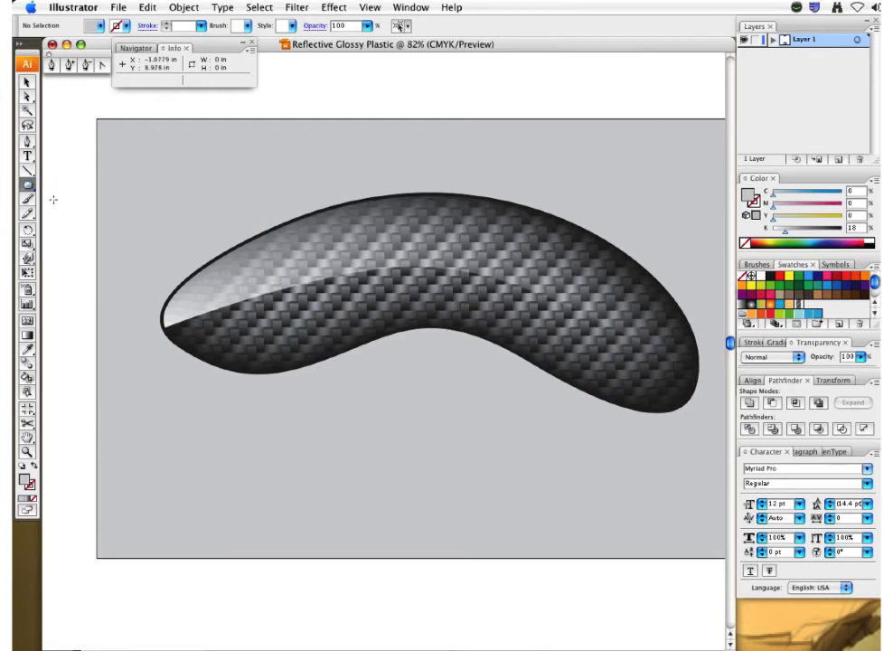
pyautogui.moveTo(158, 164); pyautogui.dragTo(206, 172)
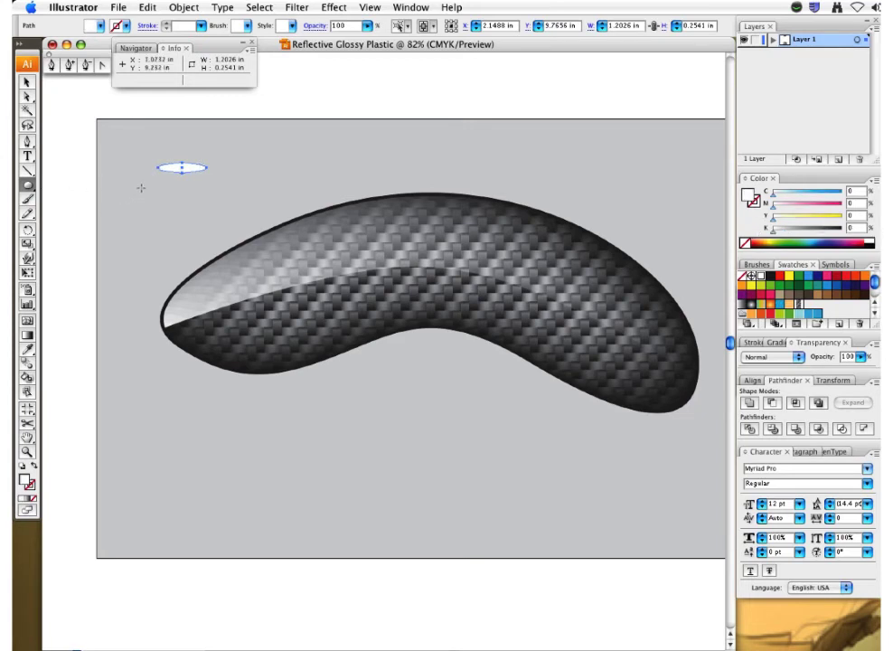
pyautogui.press('v')
pyautogui.click(171, 176)
pyautogui.click(191, 167)
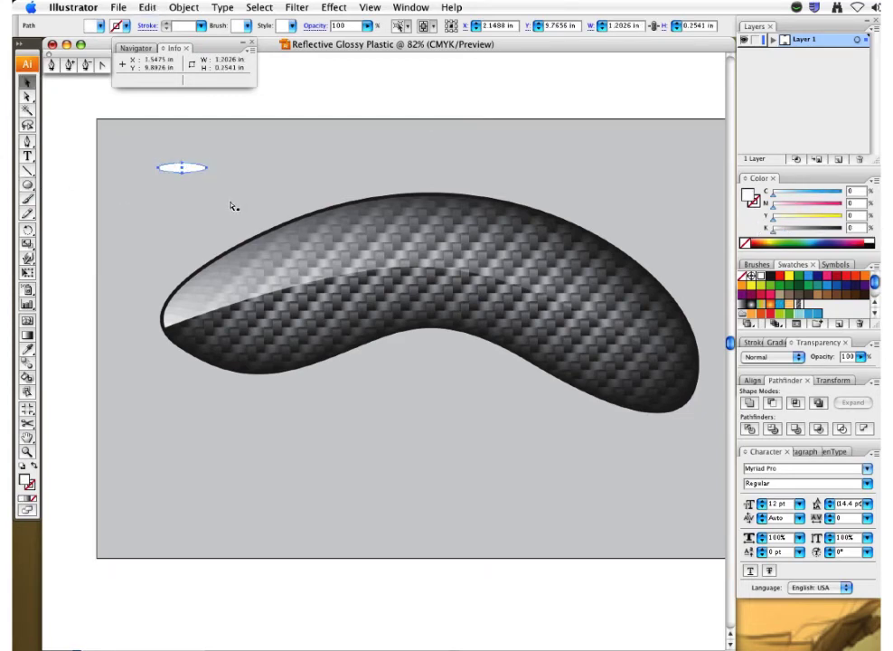
# Stretch one ellipse to about 9.45 by 0.55 in and move both ellipses to the right, above the bean
pyautogui.moveTo(206, 166); pyautogui.dragTo(446, 168)
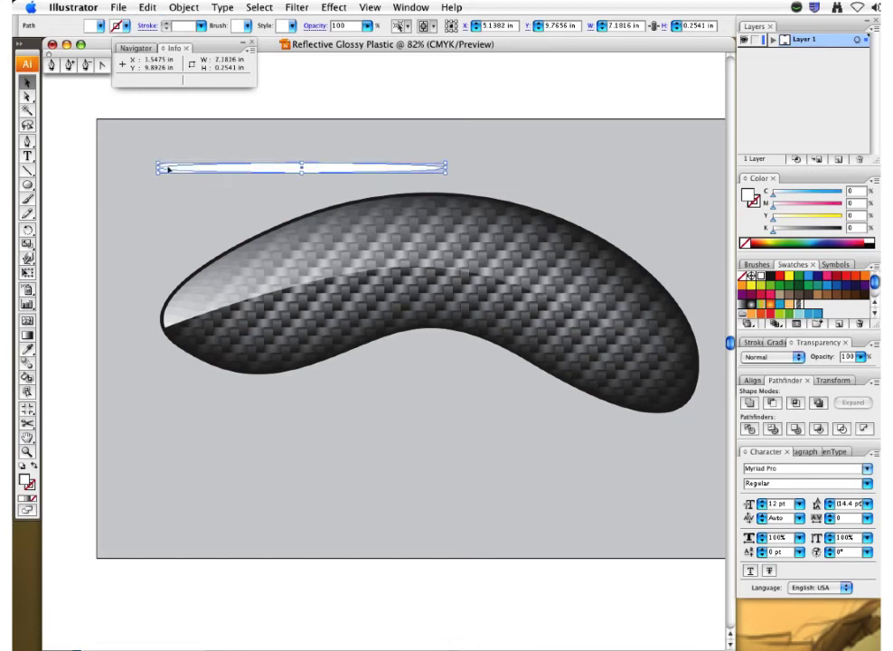
pyautogui.moveTo(158, 168); pyautogui.dragTo(67, 168)
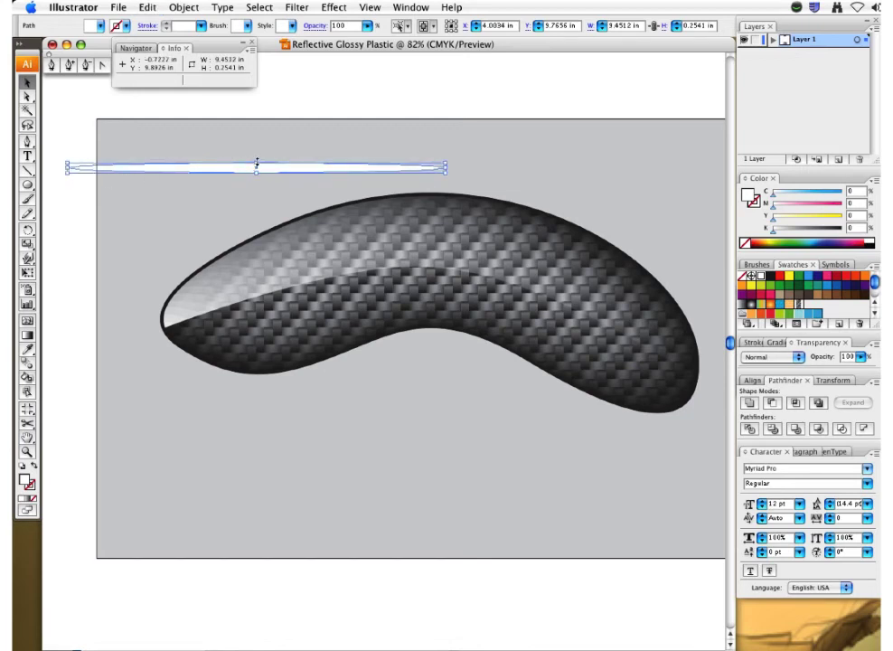
pyautogui.moveTo(257, 164); pyautogui.dragTo(257, 171)
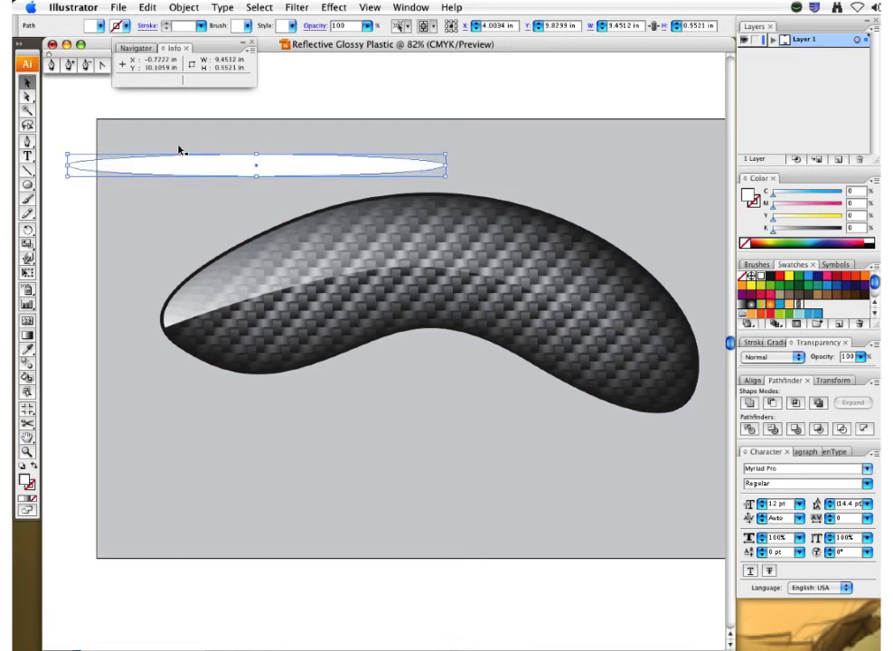
pyautogui.moveTo(192, 172); pyautogui.dragTo(322, 156)
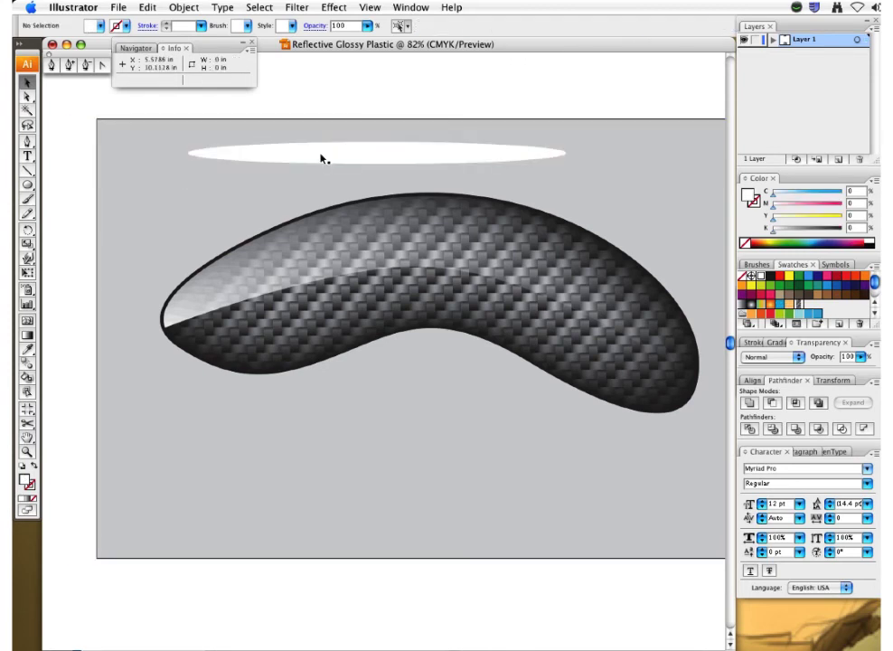
# Send the large ellipse to the back, then send the grey background rectangle behind it
pyautogui.press('super+z')
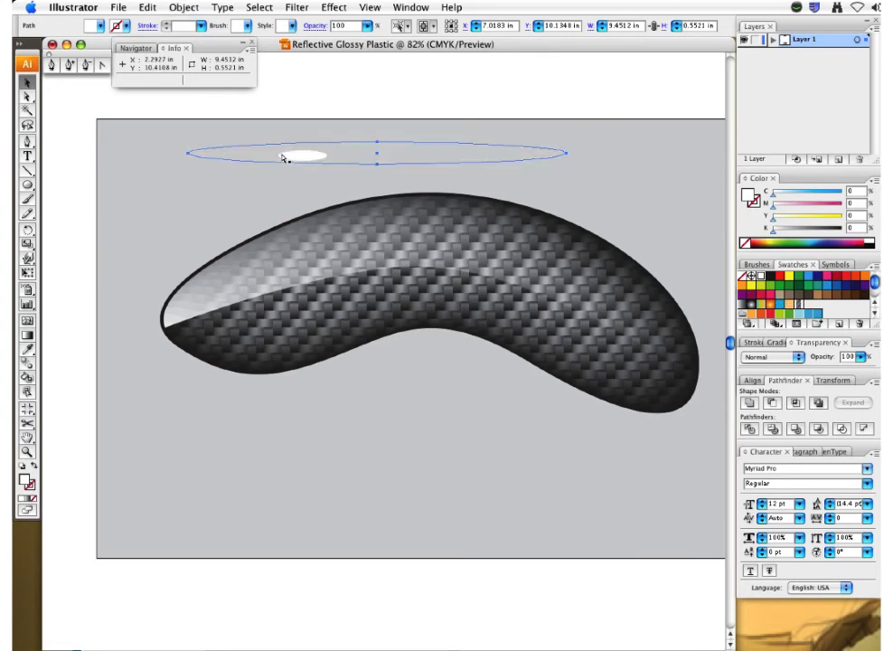
pyautogui.click(151, 191)
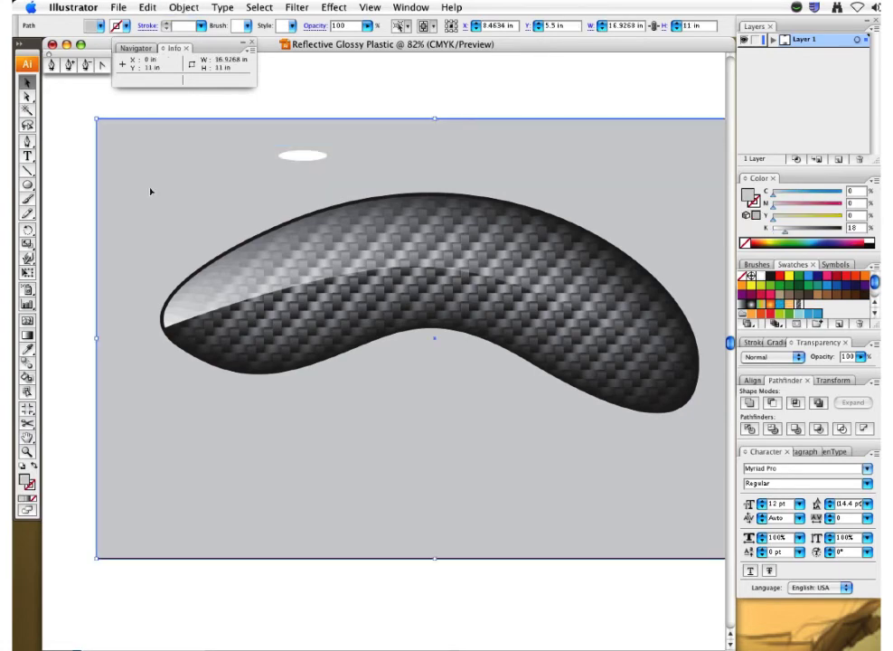
pyautogui.press('super+shift+z')
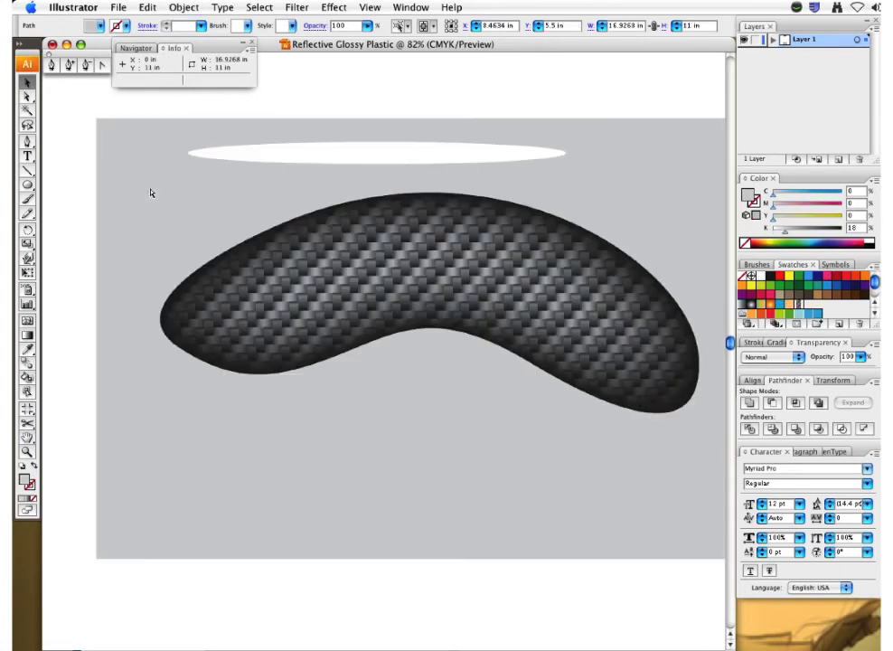
# Flatten the small ellipse to about 1.20 by 0.15 in and position it near the large ellipse's centre
pyautogui.click(332, 96)
pyautogui.click(301, 156)
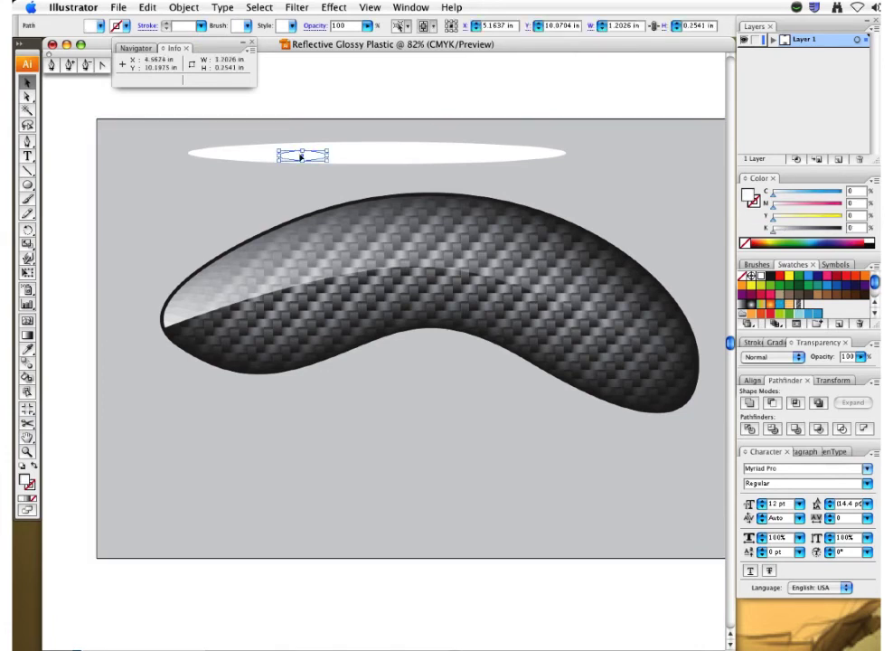
pyautogui.moveTo(312, 158); pyautogui.dragTo(364, 153)
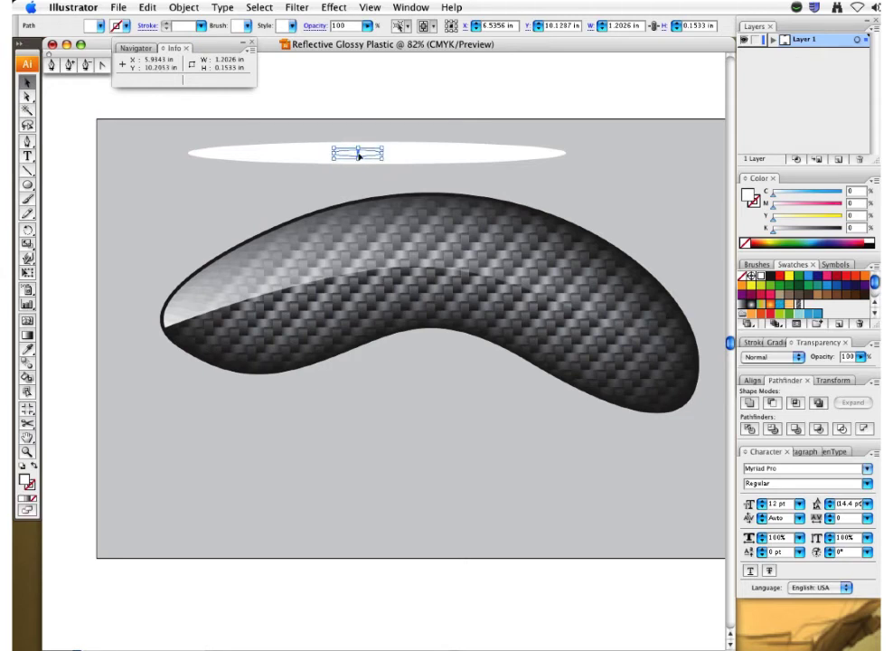
# Blend the small and large white ellipses using Specified Steps spacing with 25 steps
pyautogui.keyDown('shift'); pyautogui.click(253, 158); pyautogui.keyUp('shift')
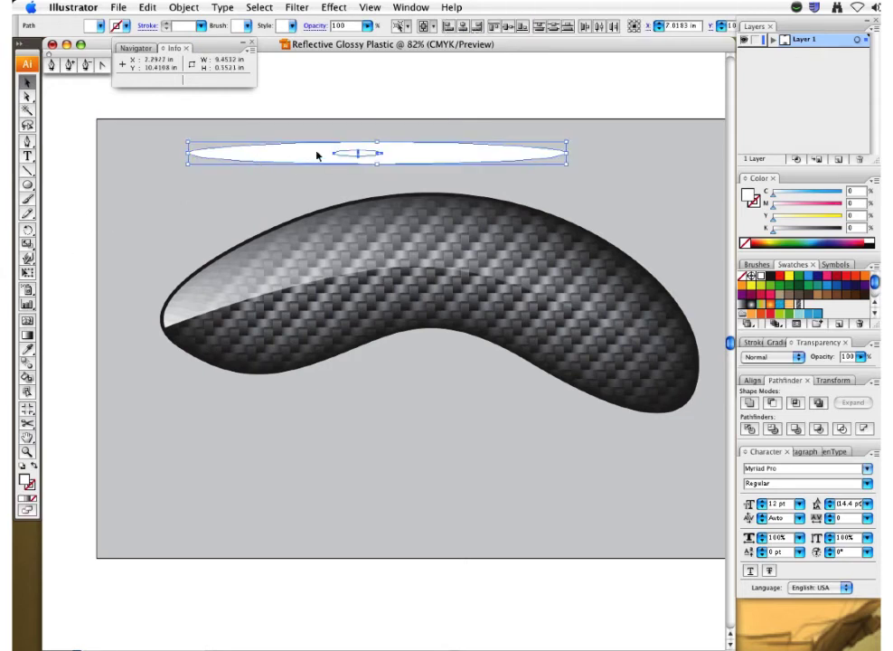
pyautogui.click(28, 360)
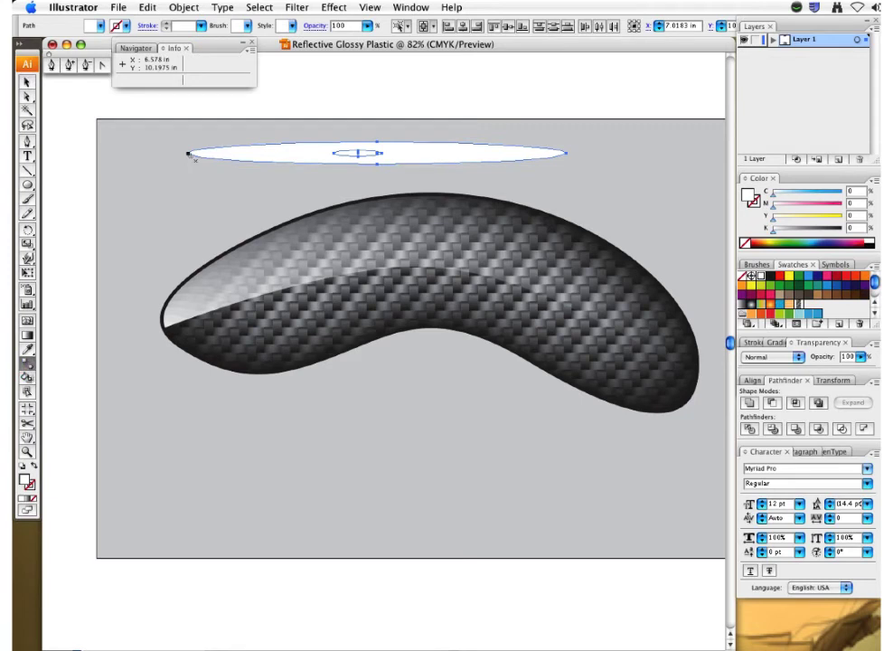
pyautogui.click(342, 154)
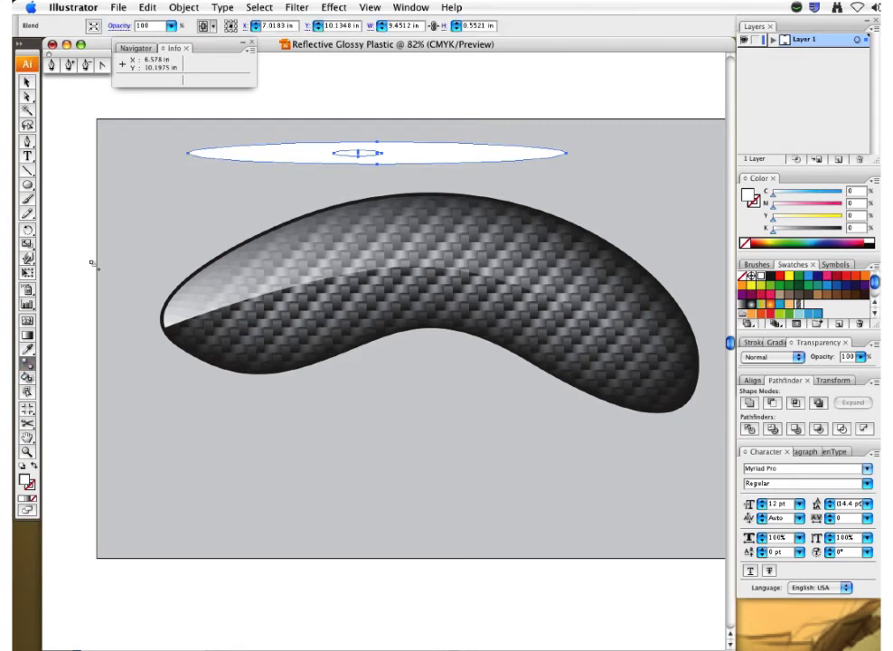
pyautogui.doubleClick(28, 365)
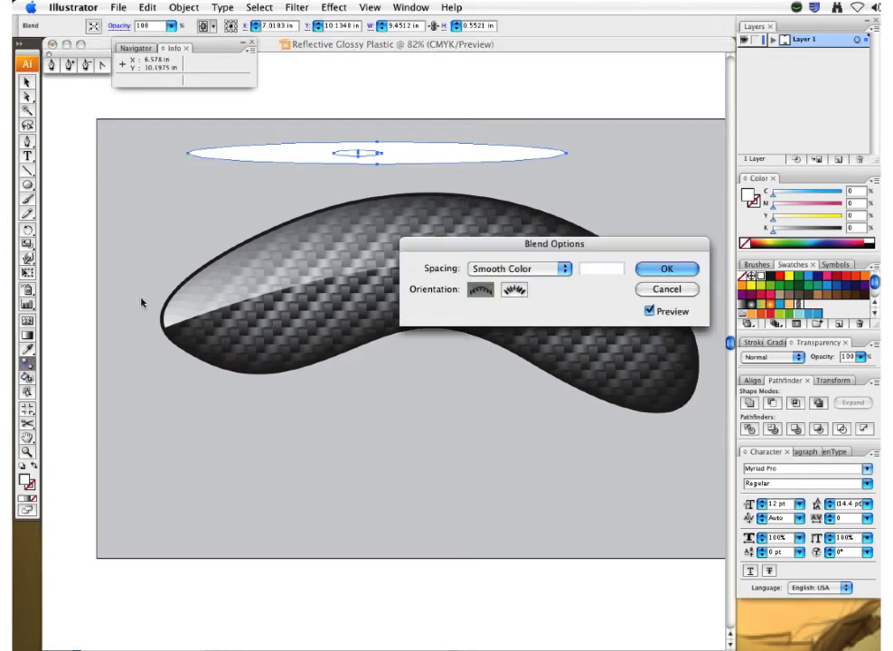
pyautogui.click(503, 269)
pyautogui.click(500, 283)
pyautogui.press('BackSpace')
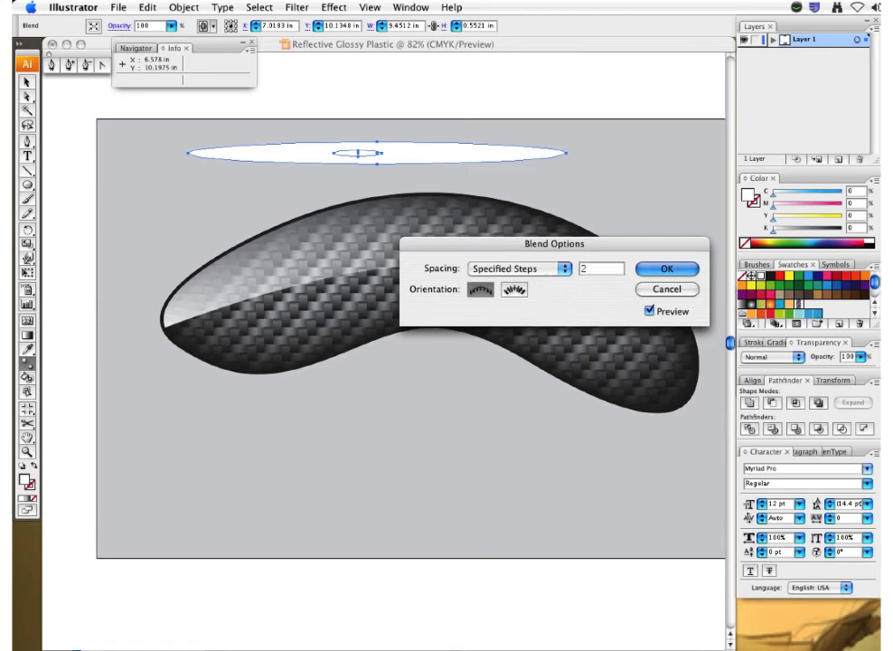
pyautogui.write('25')
pyautogui.click(657, 264)
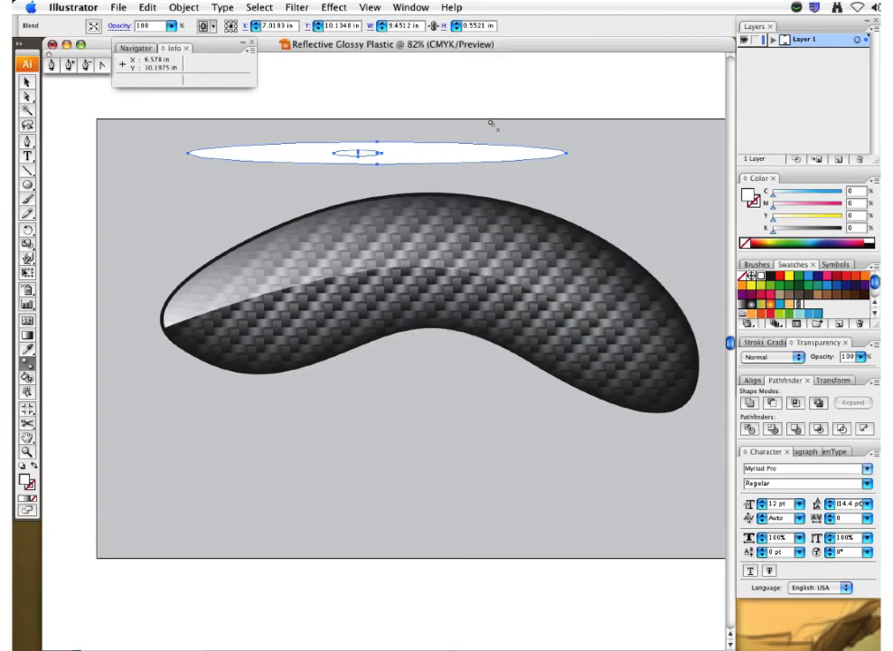
# Set the large outer ellipse of the white blend to 0% opacity and deselect it
pyautogui.press('a')
pyautogui.click(558, 116)
pyautogui.click(566, 152)
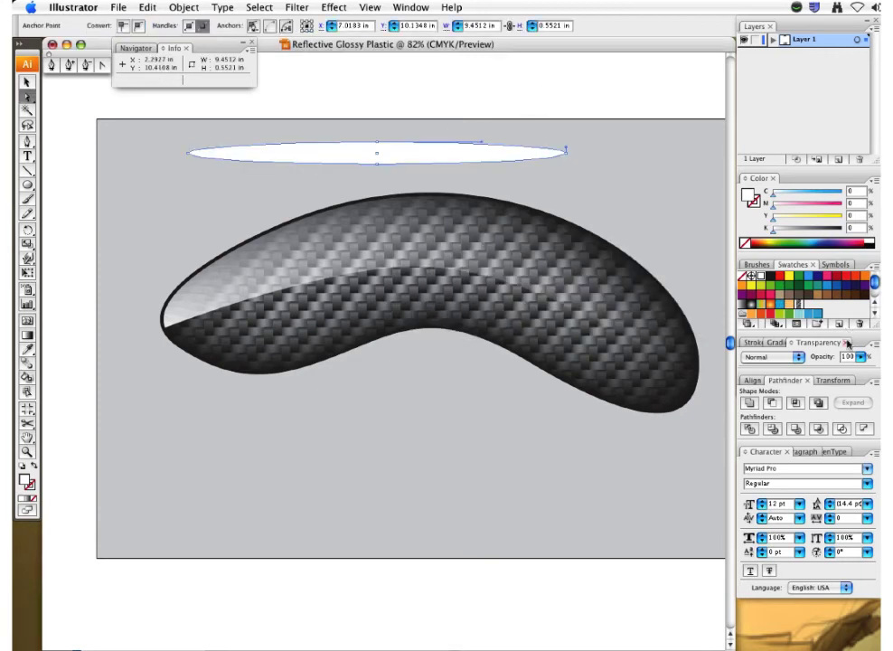
pyautogui.click(859, 356)
pyautogui.moveTo(859, 369); pyautogui.dragTo(787, 369)
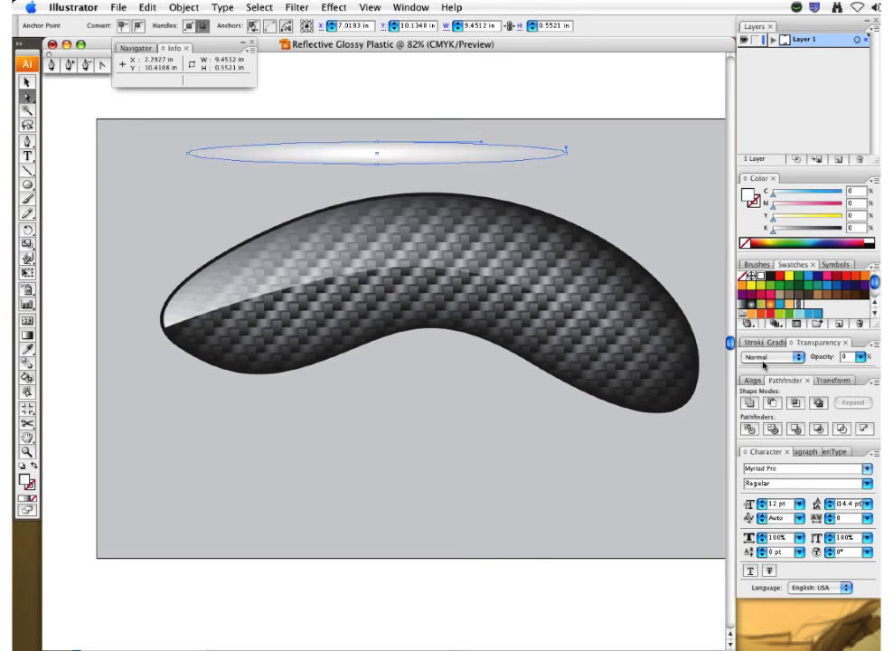
pyautogui.click(397, 108)
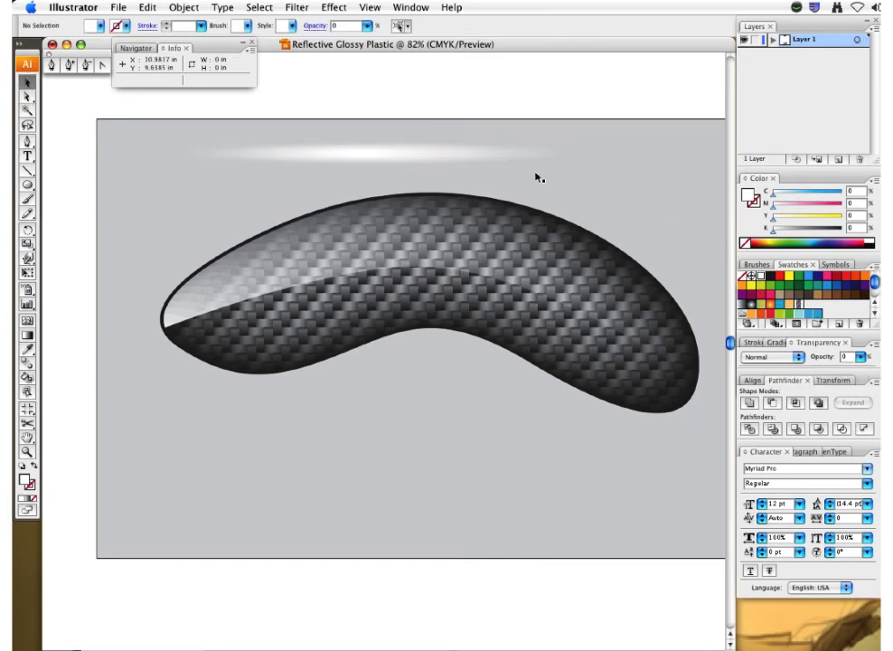
# Make a new art brush from the white glow blend, keeping the default art brush options
pyautogui.click(764, 270)
pyautogui.moveTo(389, 152)
pyautogui.mouseDown()
pyautogui.moveTo(650, 231)
pyautogui.moveTo(779, 305)
pyautogui.mouseUp()
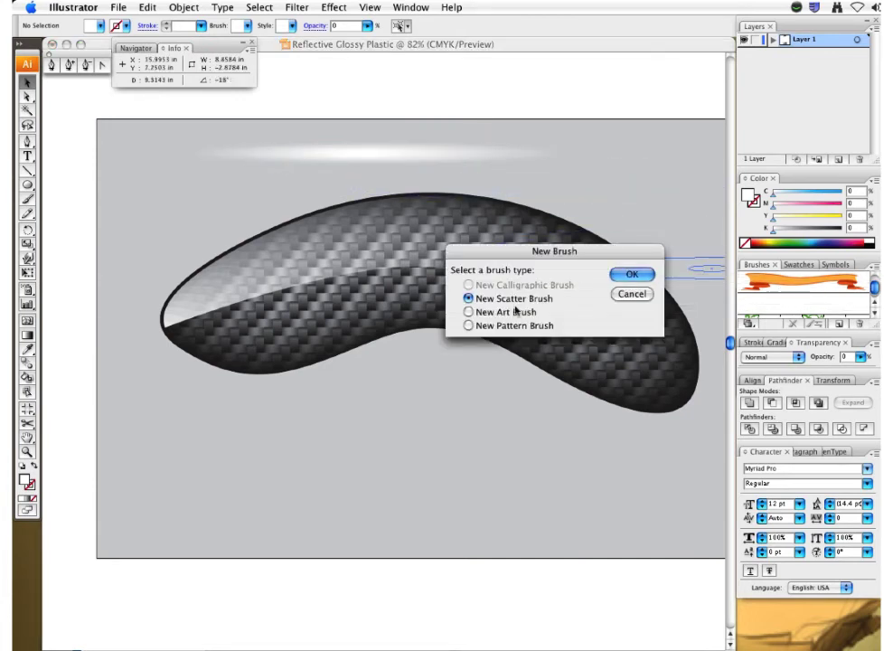
pyautogui.click(512, 311)
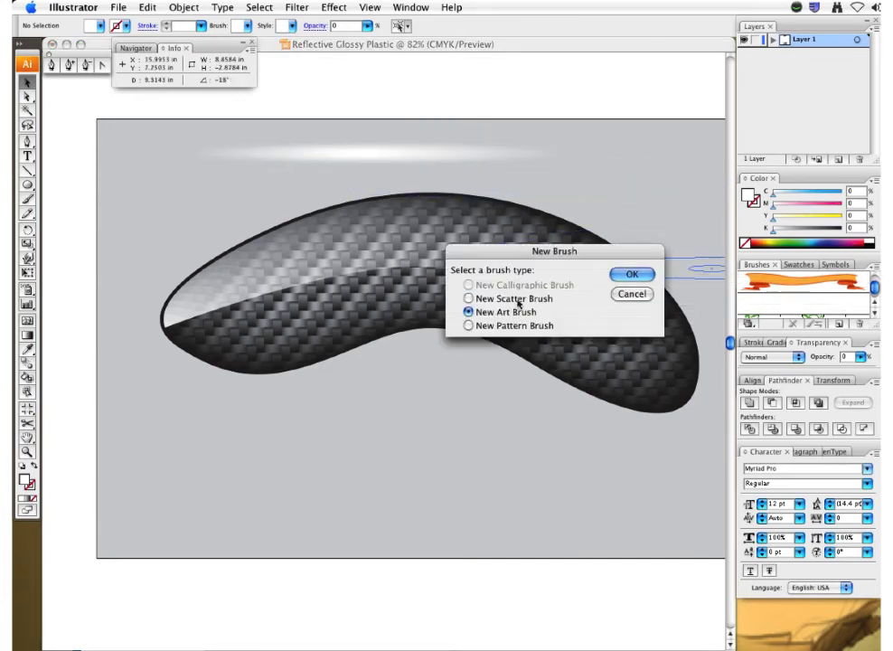
pyautogui.click(630, 273)
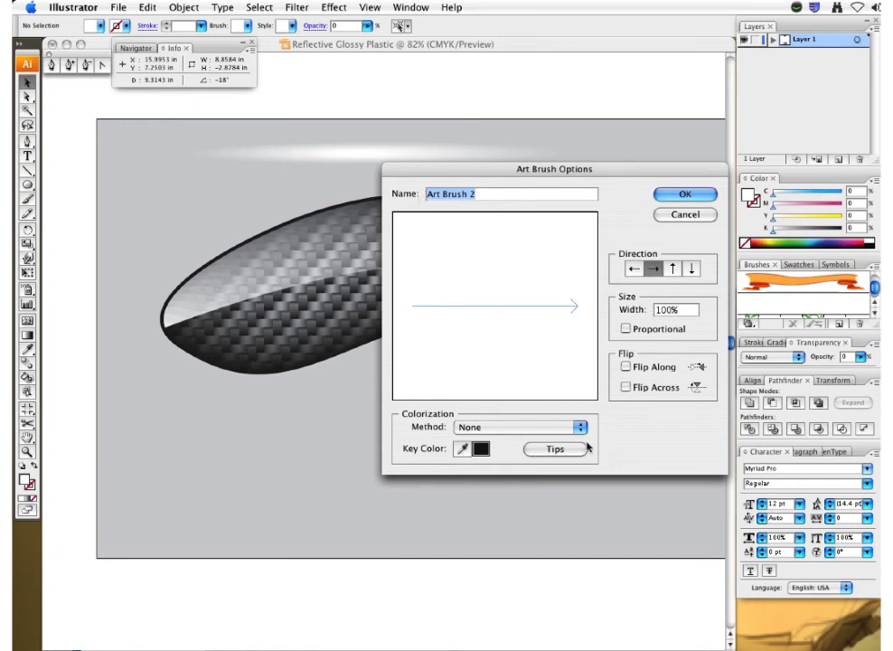
pyautogui.click(679, 192)
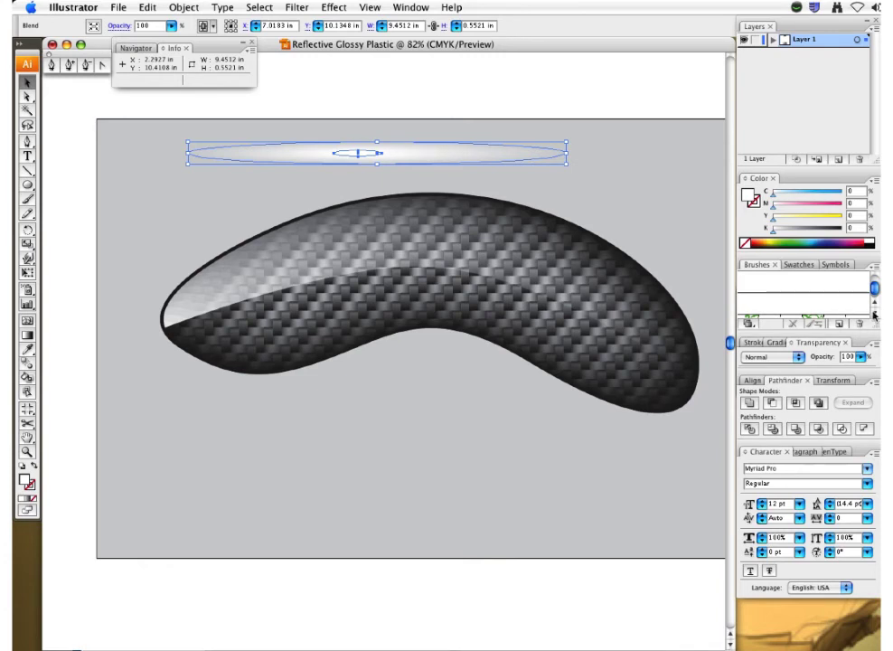
pyautogui.click(875, 315)
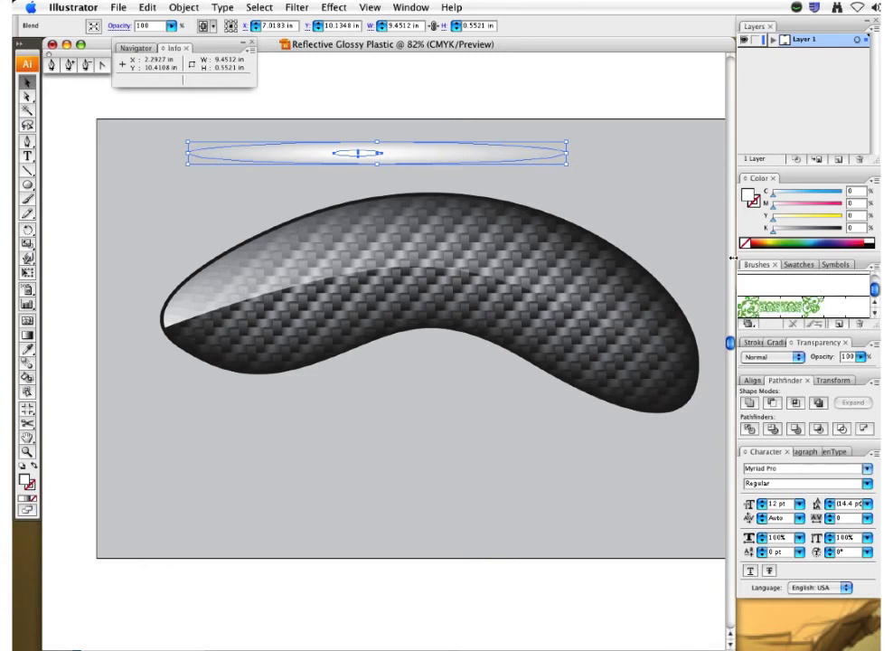
# Offset the carbon-fibre bean's outline inward by -2mm with miter joins and a miter limit of 4
pyautogui.click(414, 94)
pyautogui.click(244, 273)
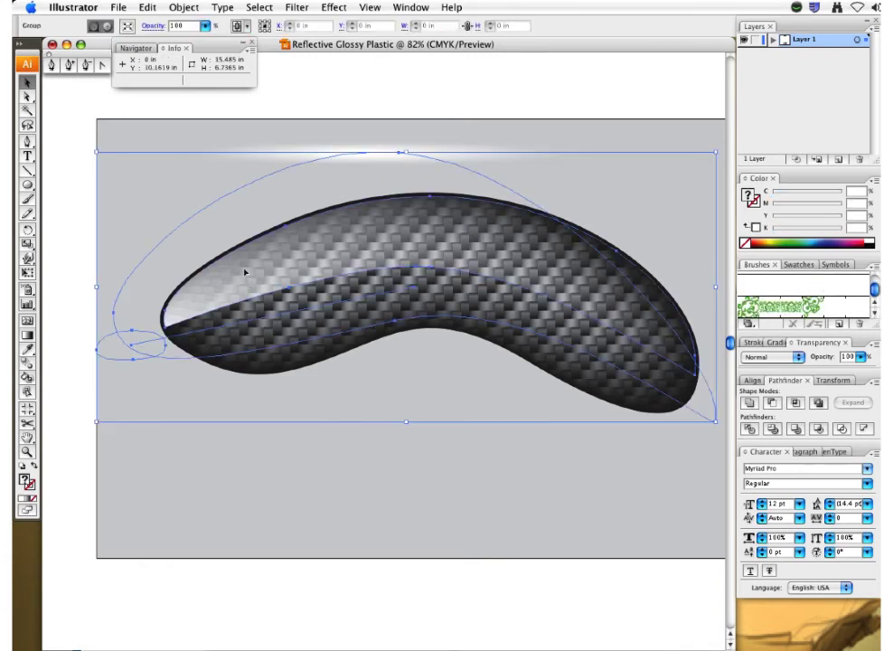
pyautogui.click(261, 379)
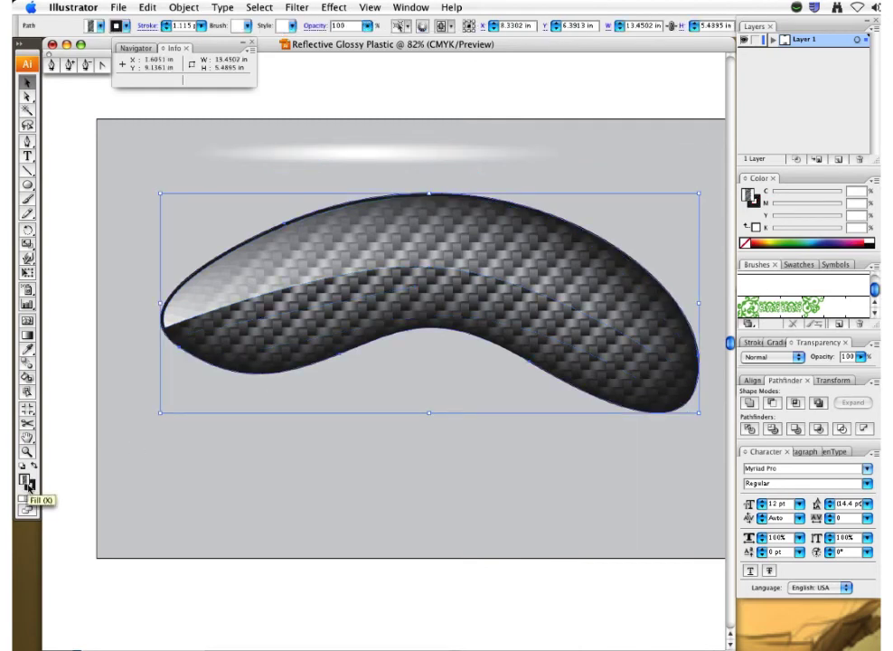
pyautogui.hotkey('ctrl', 'alt', 'o')
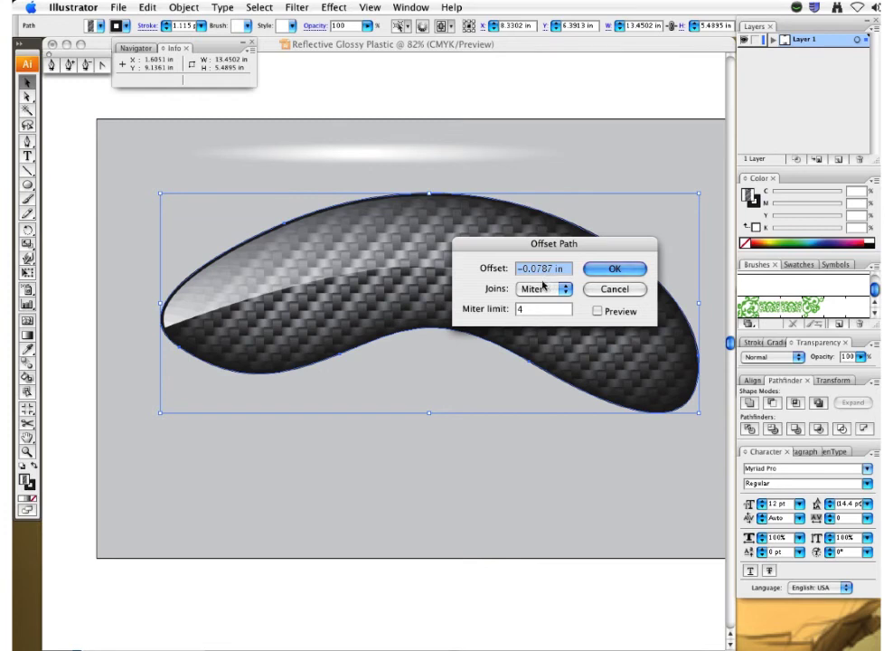
pyautogui.write('-2mm')
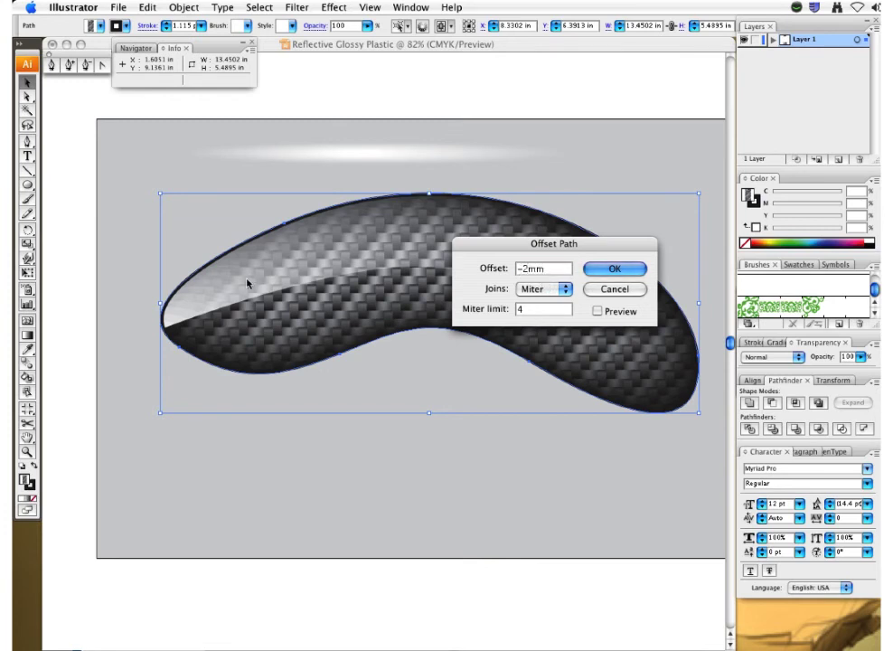
pyautogui.click(598, 311)
pyautogui.click(615, 269)
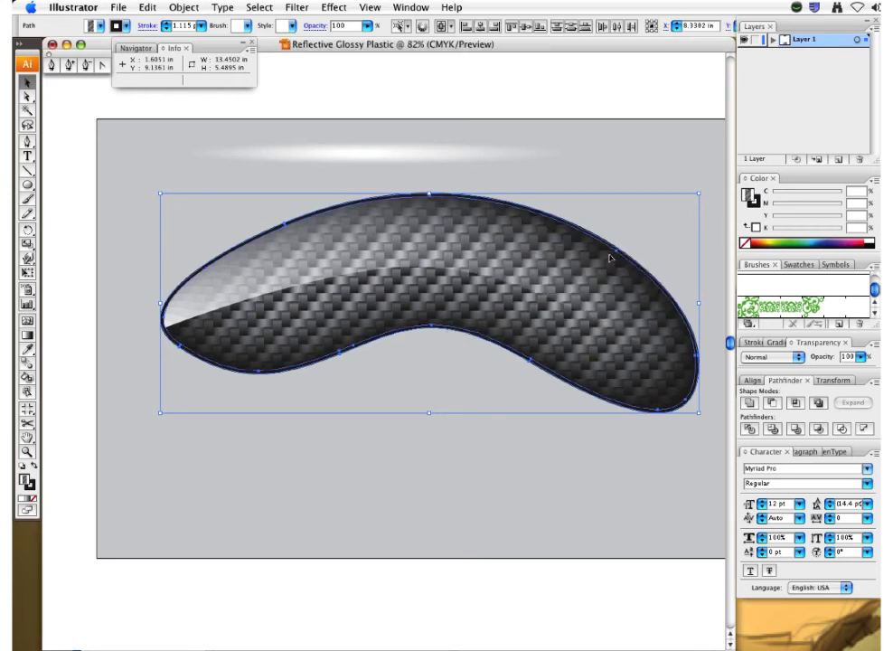
# Remove the fill from the inner offset copy of the bean outline
pyautogui.click(250, 371)
pyautogui.click(254, 373)
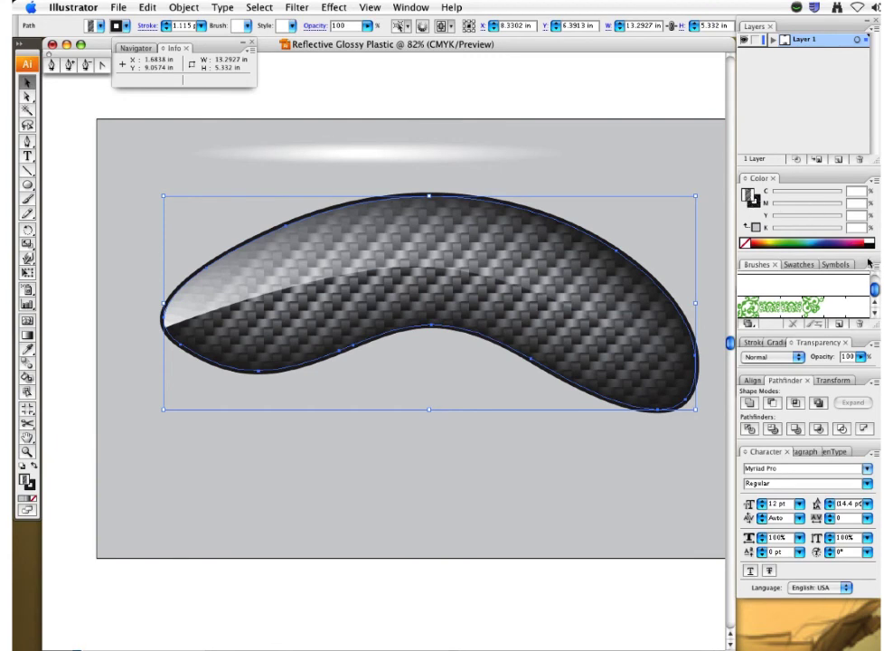
pyautogui.click(744, 245)
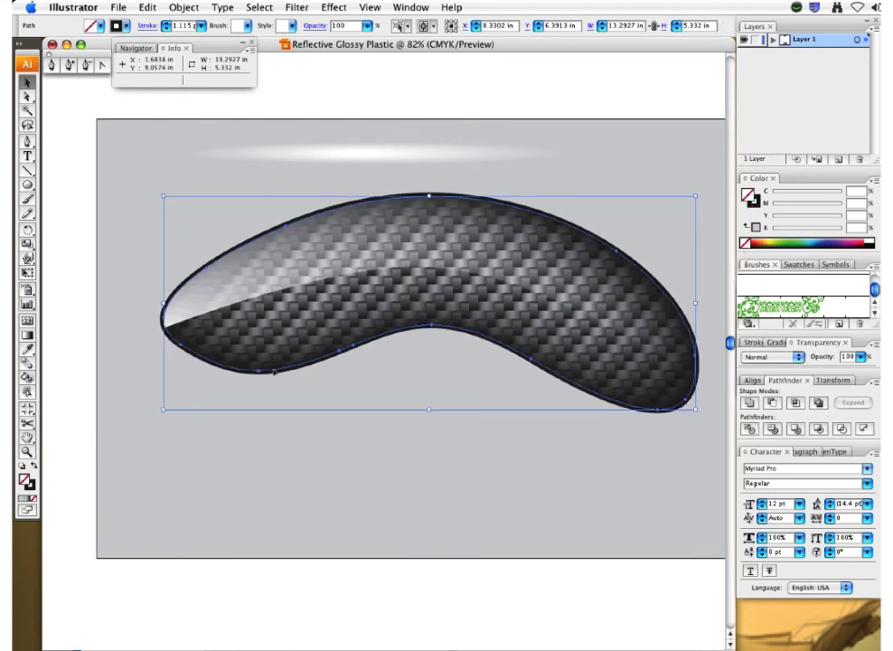
# Move the unfilled offset outline below the bean and apply the new glow art brush to its stroke
pyautogui.moveTo(259, 374); pyautogui.dragTo(251, 544)
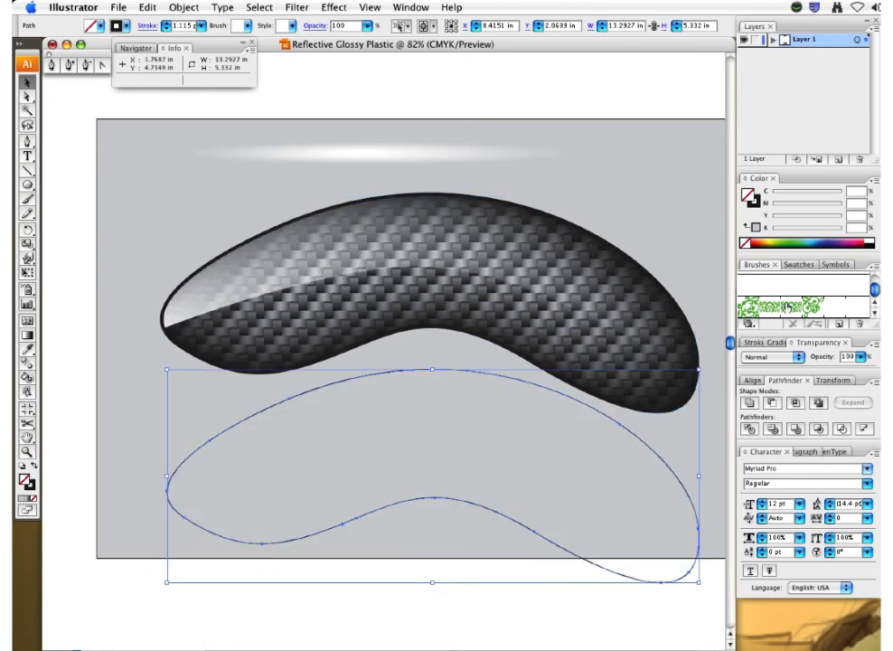
pyautogui.click(757, 207)
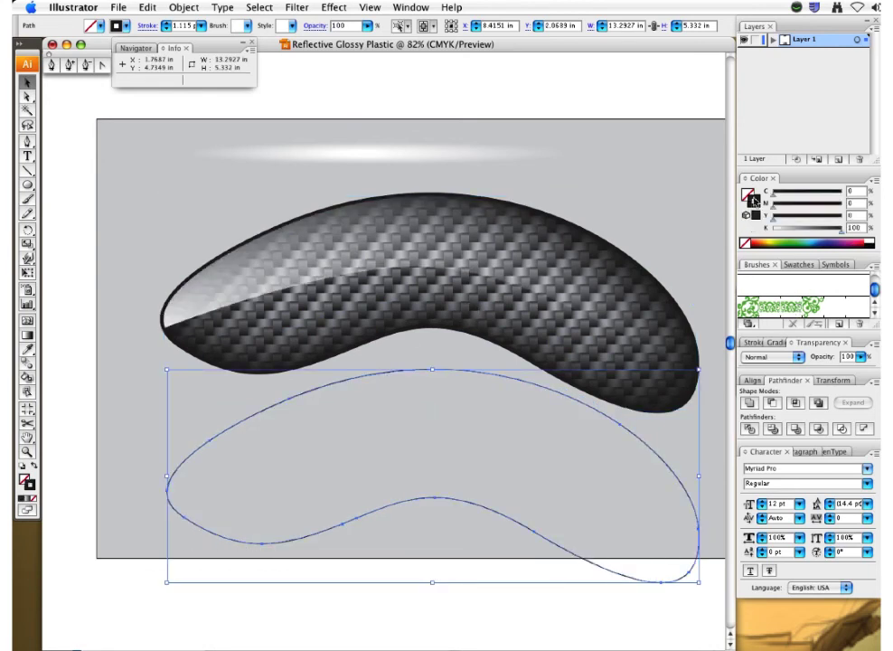
pyautogui.click(792, 290)
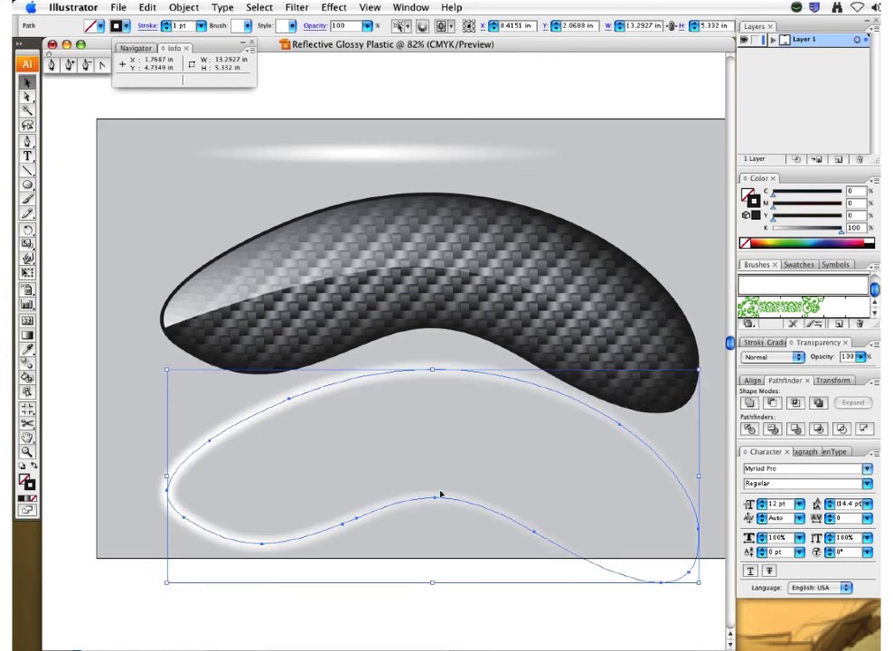
# Flatten the glow blend to about 0.15 in high and make another art brush from it with default options
pyautogui.click(346, 154)
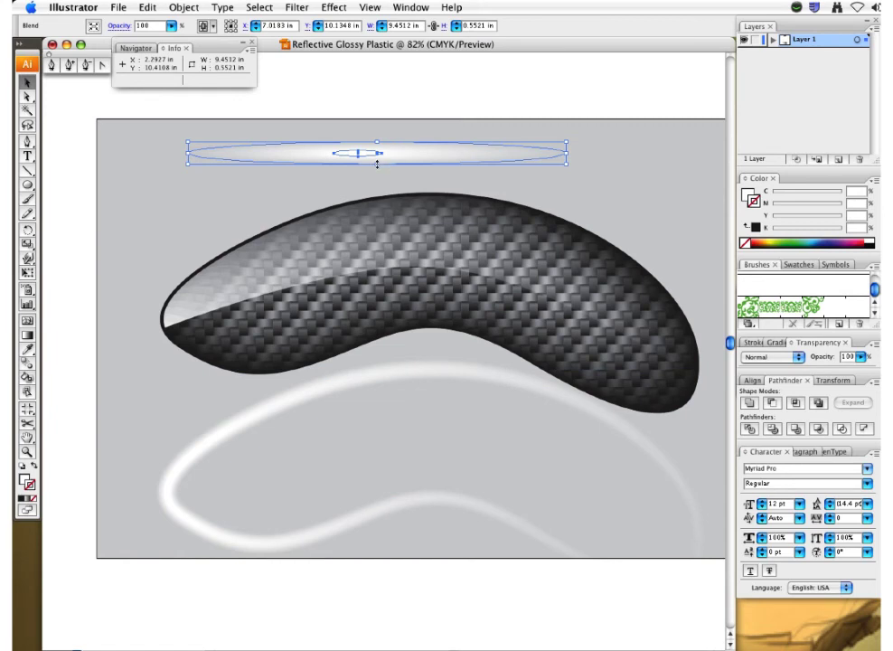
pyautogui.moveTo(377, 163)
pyautogui.mouseDown()
pyautogui.moveTo(376, 149)
pyautogui.moveTo(767, 301)
pyautogui.mouseUp()
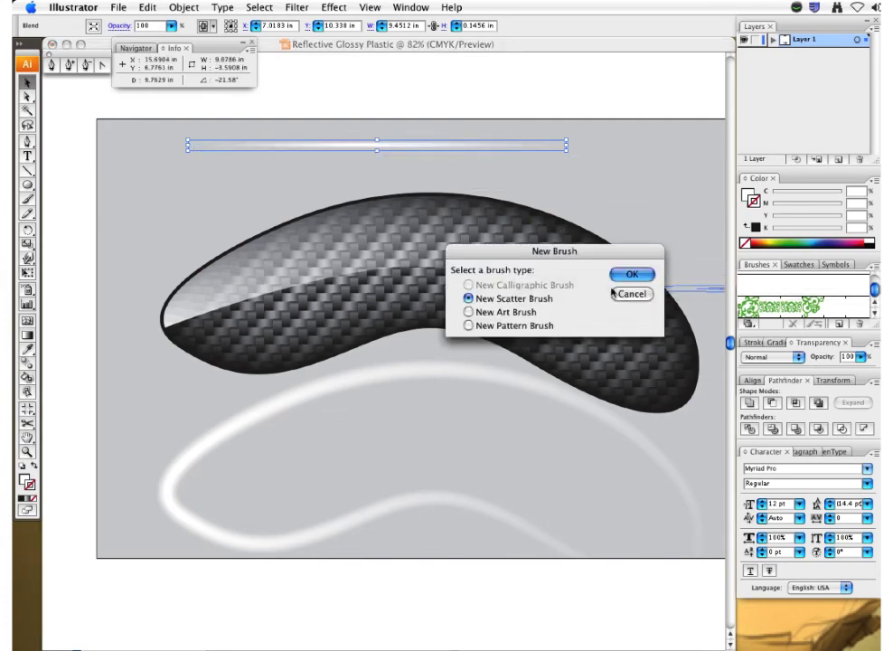
pyautogui.click(497, 312)
pyautogui.click(632, 274)
pyautogui.click(685, 195)
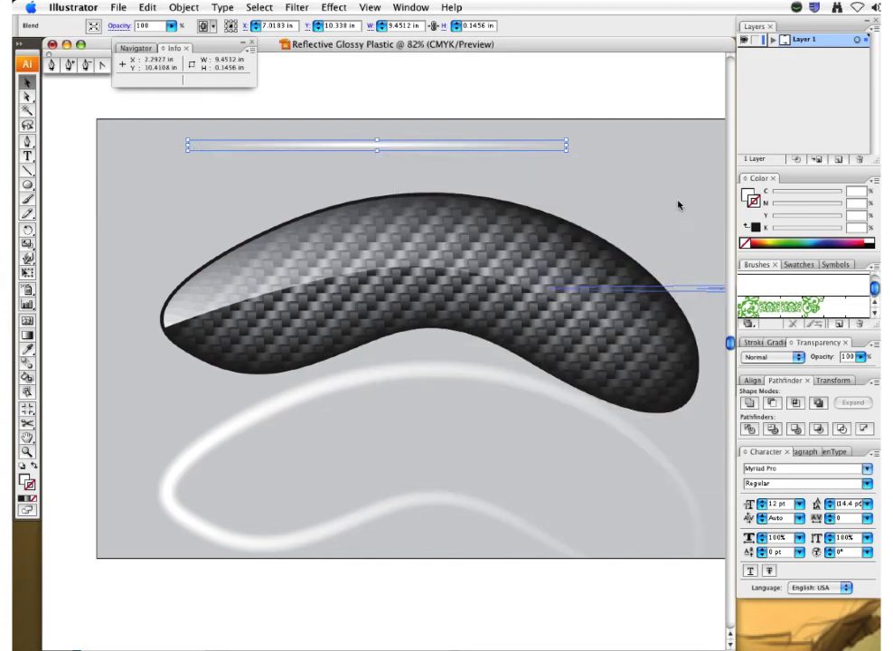
# Apply the thinner glow art brush to the offset outline below the bean
pyautogui.click(403, 358)
pyautogui.click(380, 378)
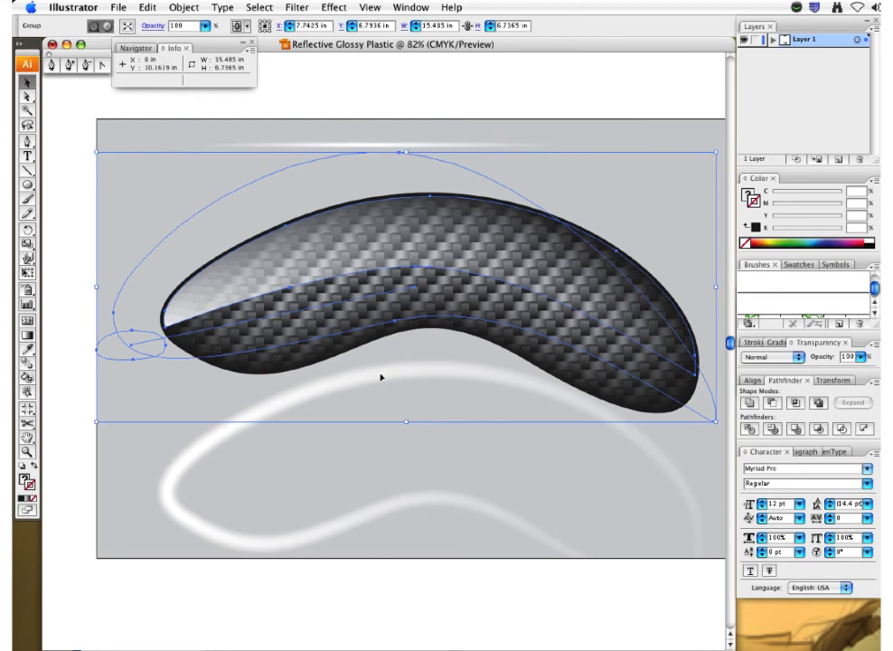
pyautogui.click(185, 464)
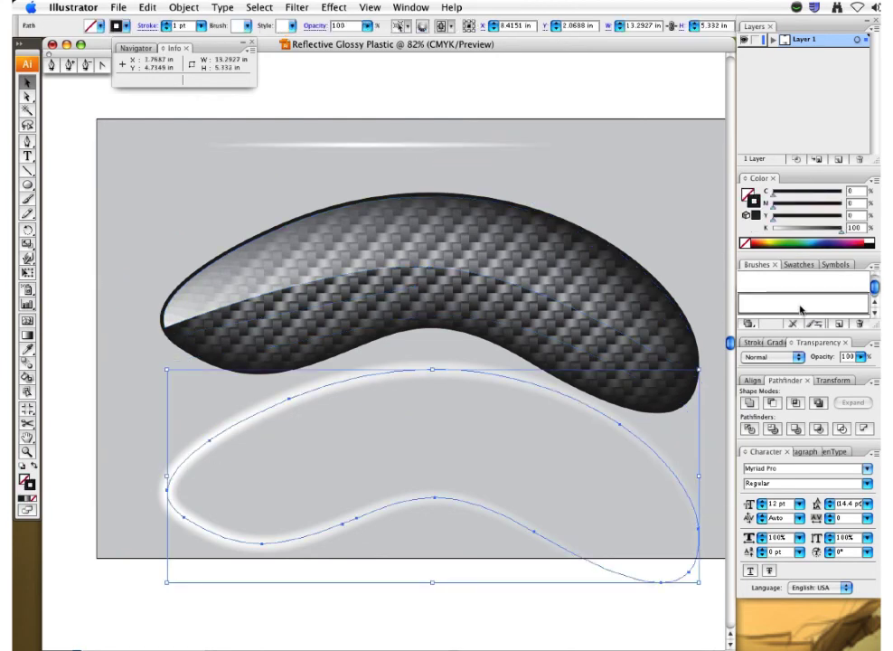
pyautogui.click(870, 306)
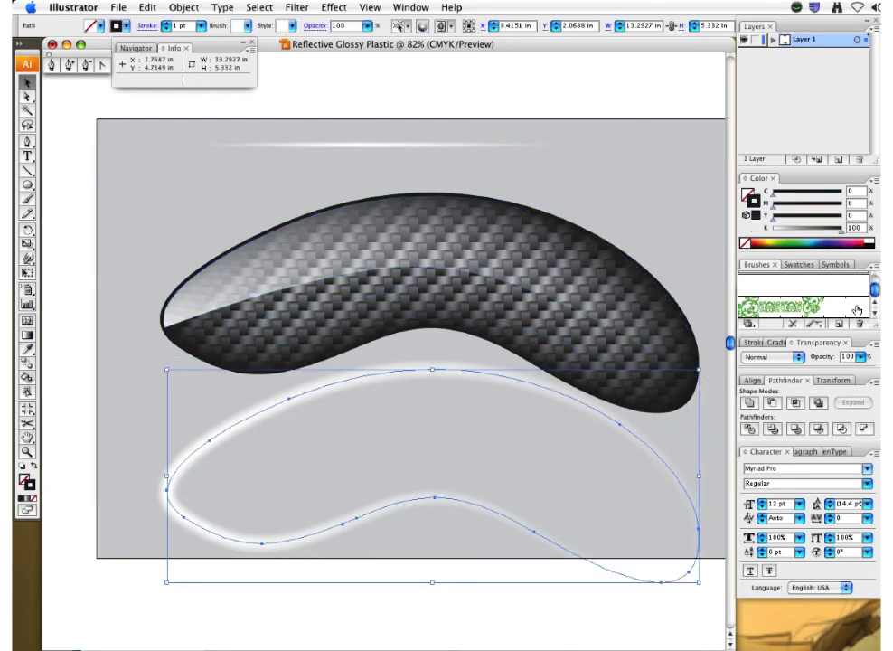
pyautogui.click(807, 289)
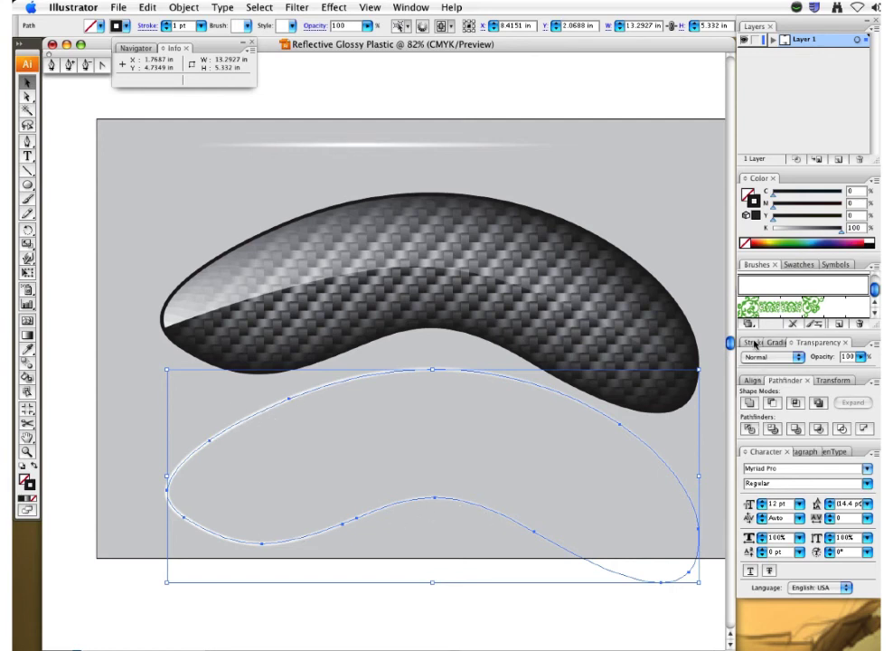
# Set the brushed outline's stroke weight to 0.5 pt after trying 0.25 pt
pyautogui.click(758, 343)
pyautogui.click(829, 358)
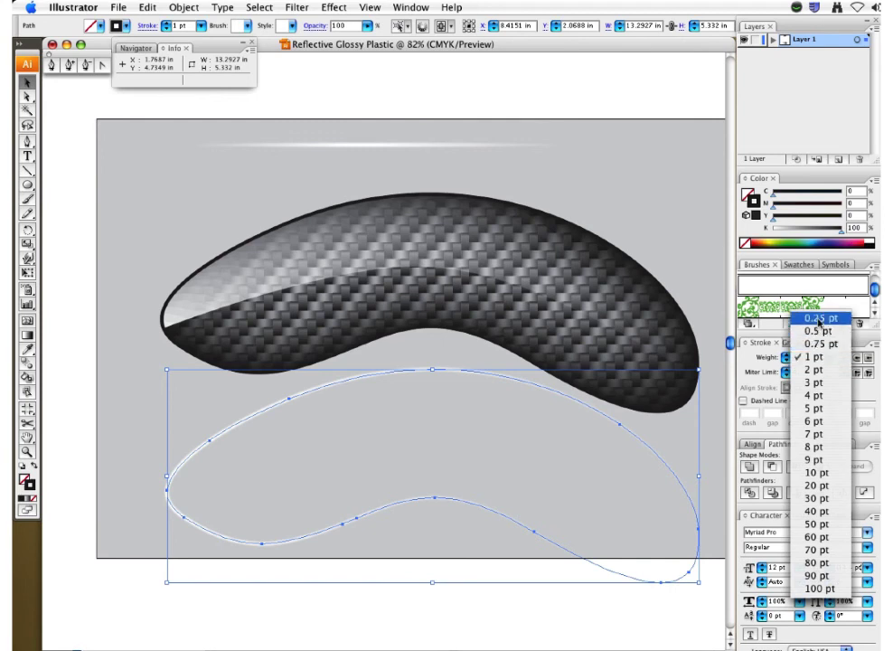
pyautogui.click(820, 319)
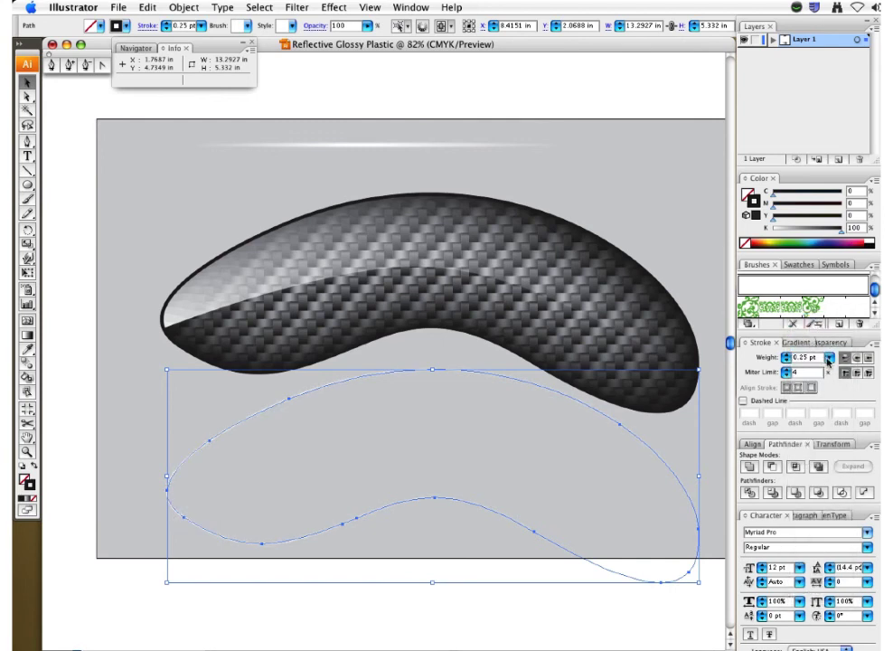
pyautogui.click(828, 360)
pyautogui.click(821, 370)
# Move the brushed outline back inside the bean's edge and bring it to the front
pyautogui.click(135, 446)
pyautogui.click(210, 443)
pyautogui.moveTo(210, 443); pyautogui.dragTo(207, 268)
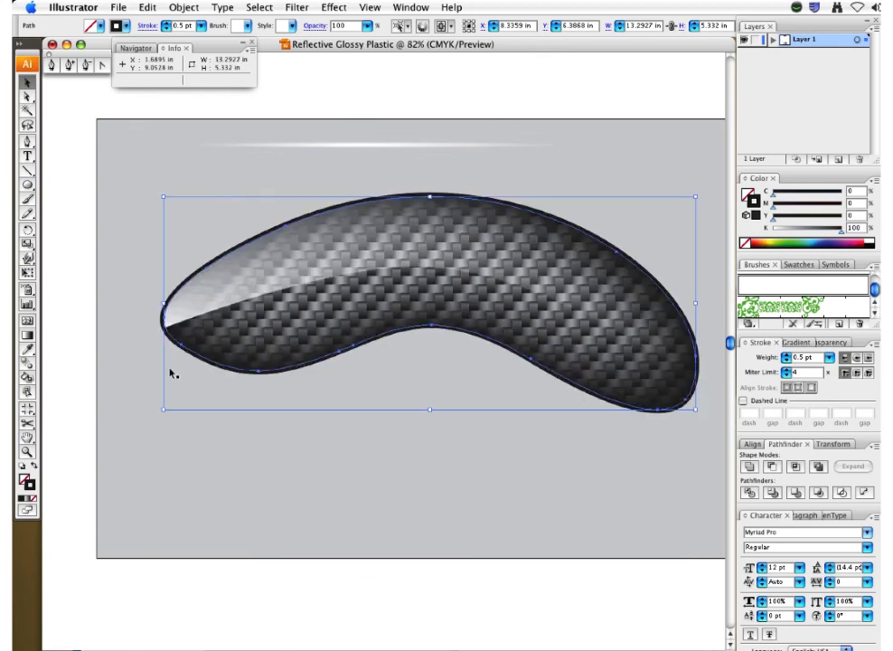
pyautogui.click(183, 8)
pyautogui.moveTo(212, 37)
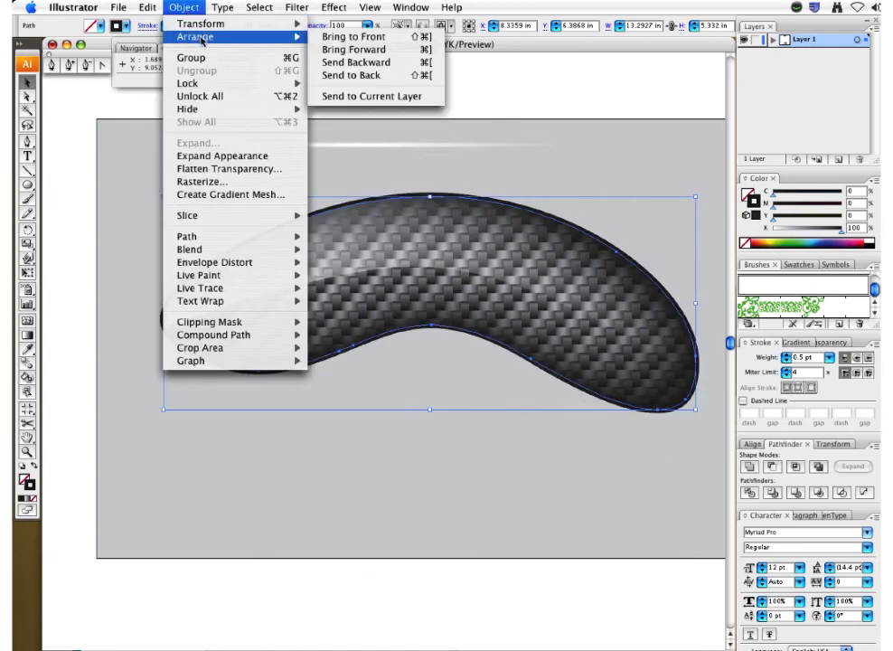
pyautogui.click(353, 37)
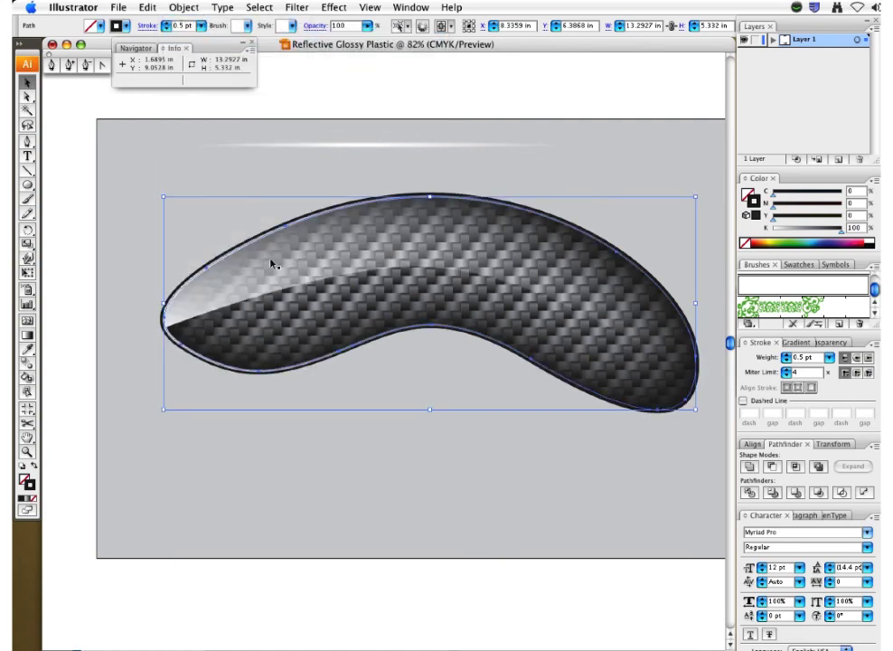
# Cut the brushed outline with the Scissors tool at the bean's lower-left bulge and at its lower-right end
pyautogui.press('shift+super+a')
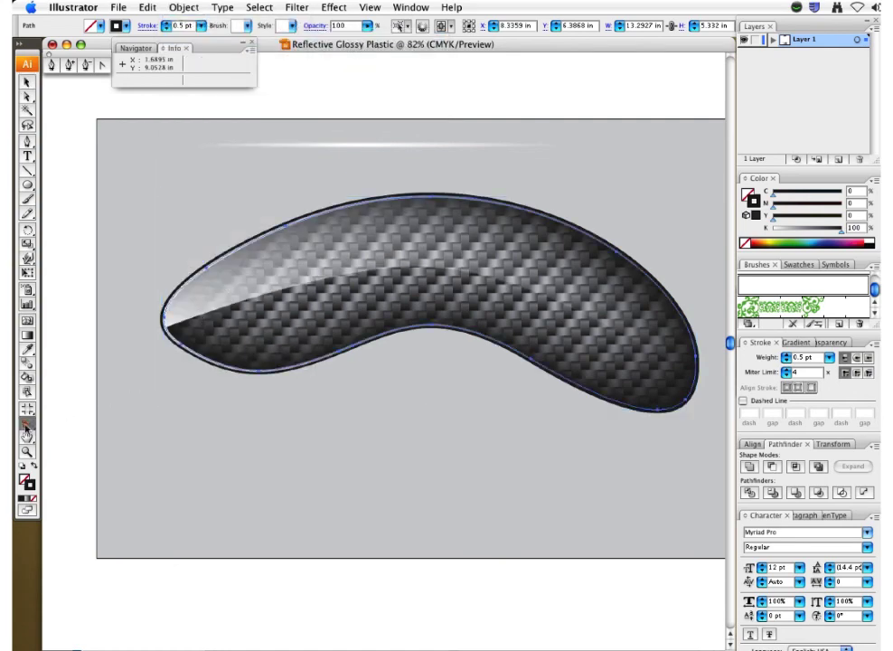
pyautogui.click(28, 423)
pyautogui.click(263, 370)
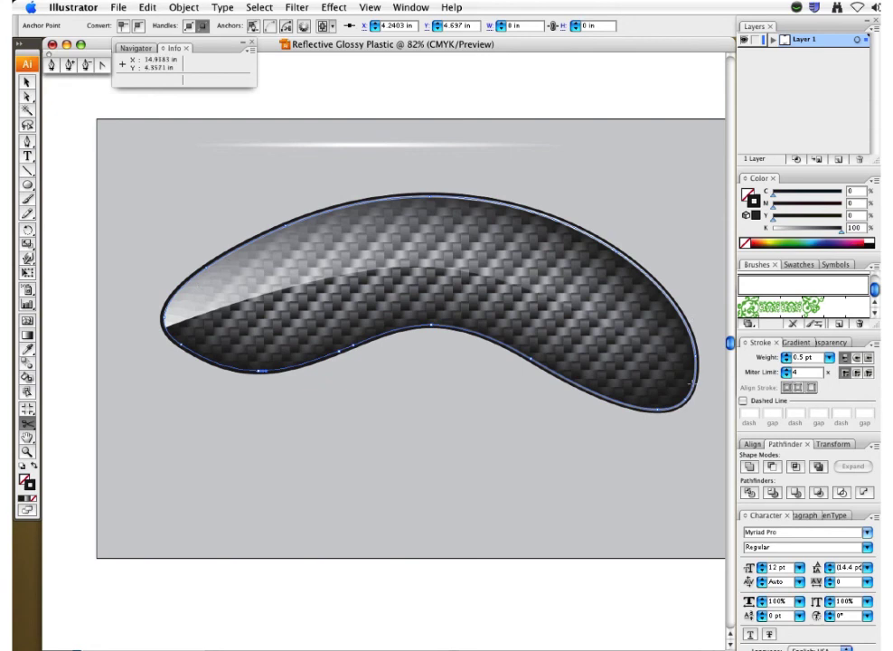
pyautogui.click(686, 399)
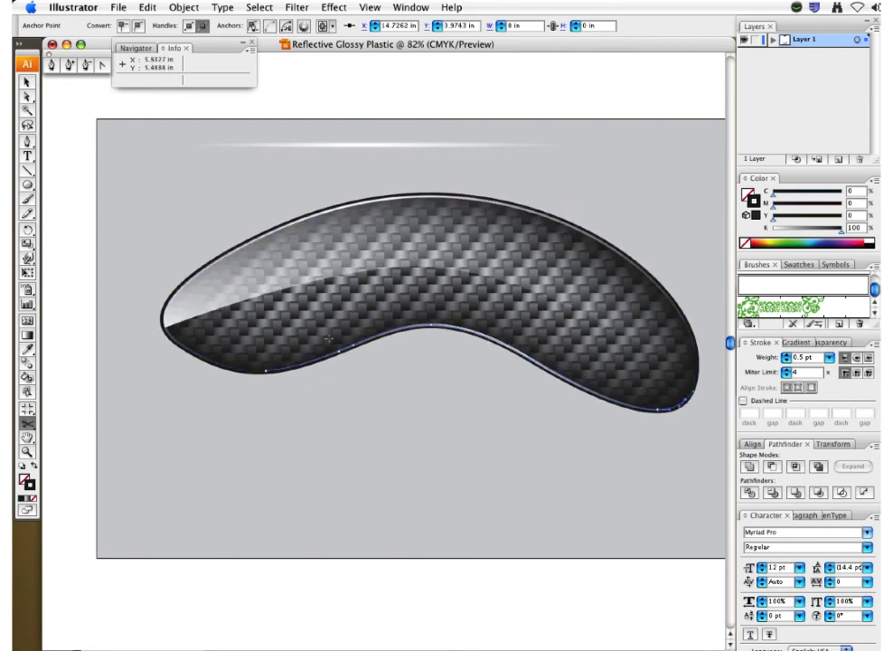
# Move the cut lower segment of the highlight stroke down, clear of the bean, and deselect it
pyautogui.press('v')
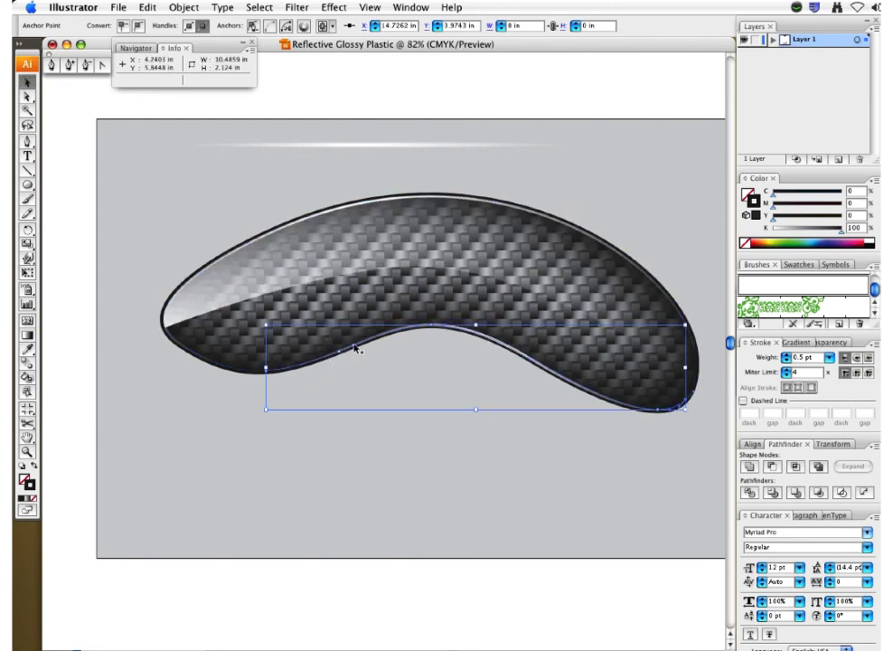
pyautogui.moveTo(360, 347); pyautogui.dragTo(343, 399)
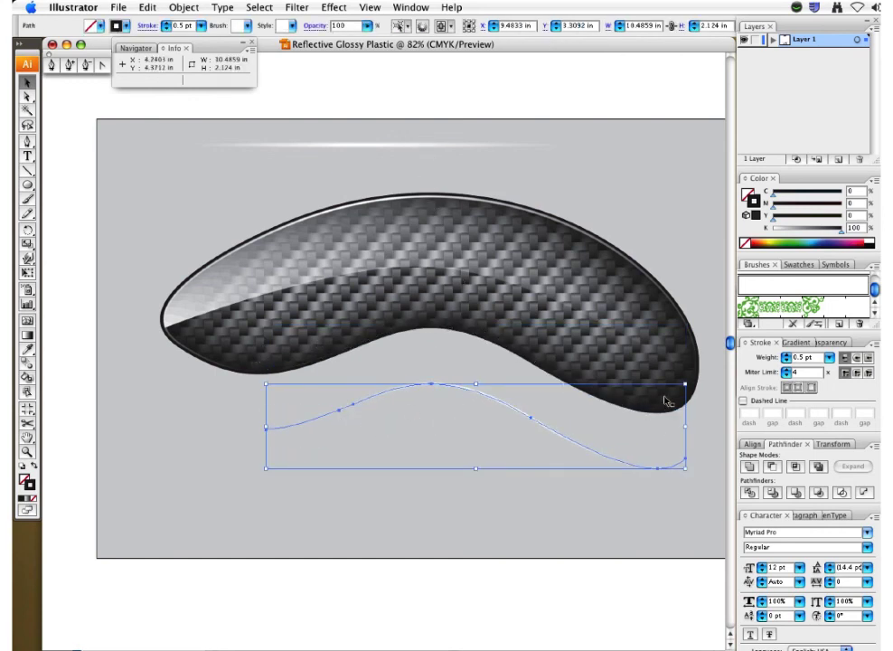
pyautogui.click(381, 576)
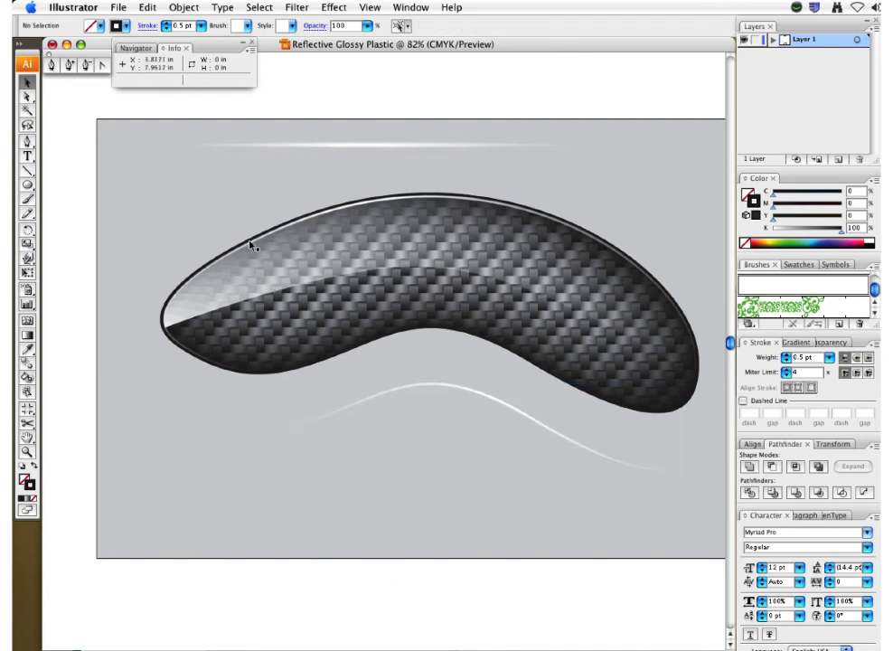